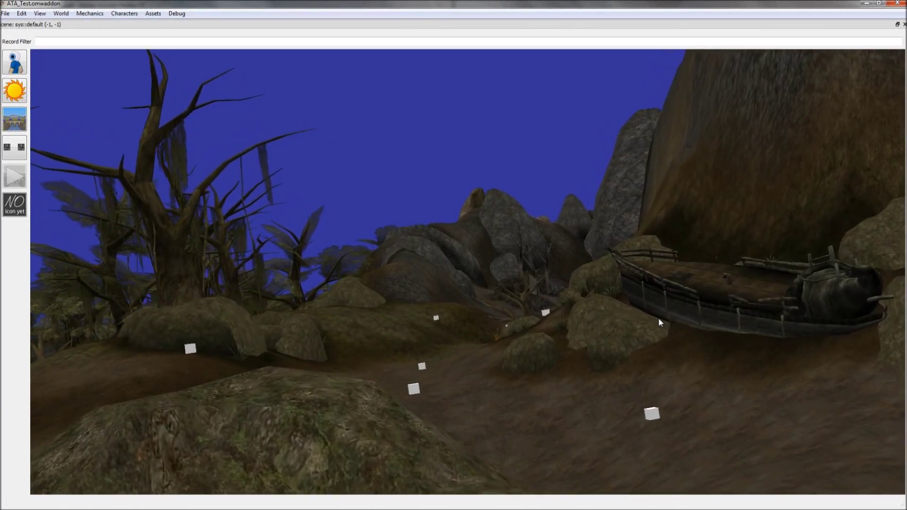
# Step: Fly the camera along the dirt path, past the swamp and white markers, beside the wooden bridge
pyautogui.press('w')
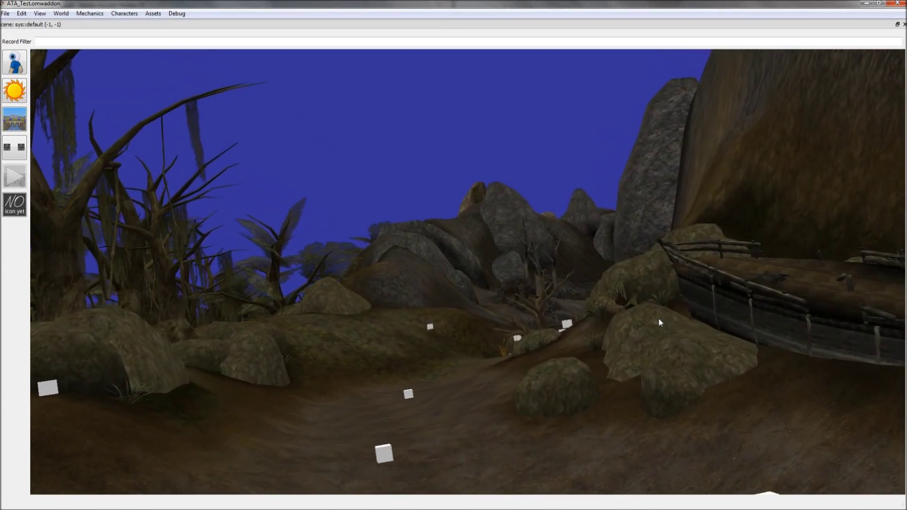
pyautogui.press('w')
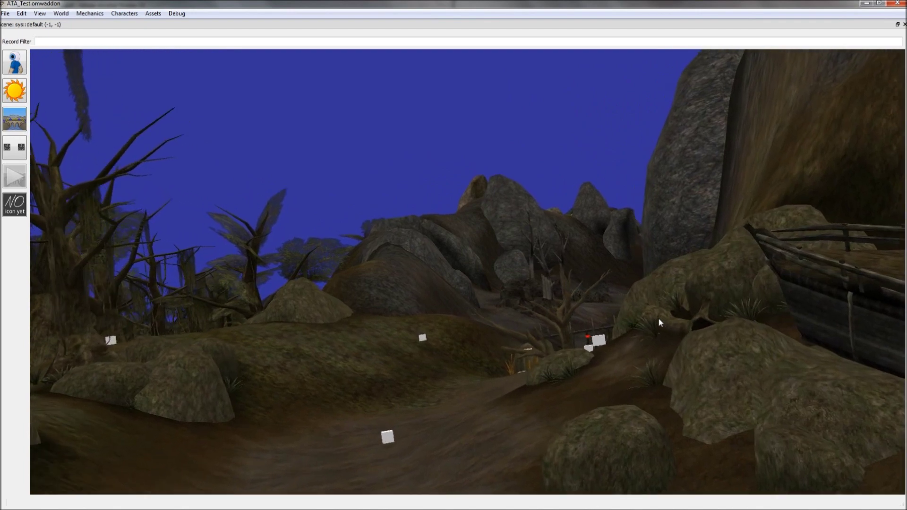
pyautogui.press('w')
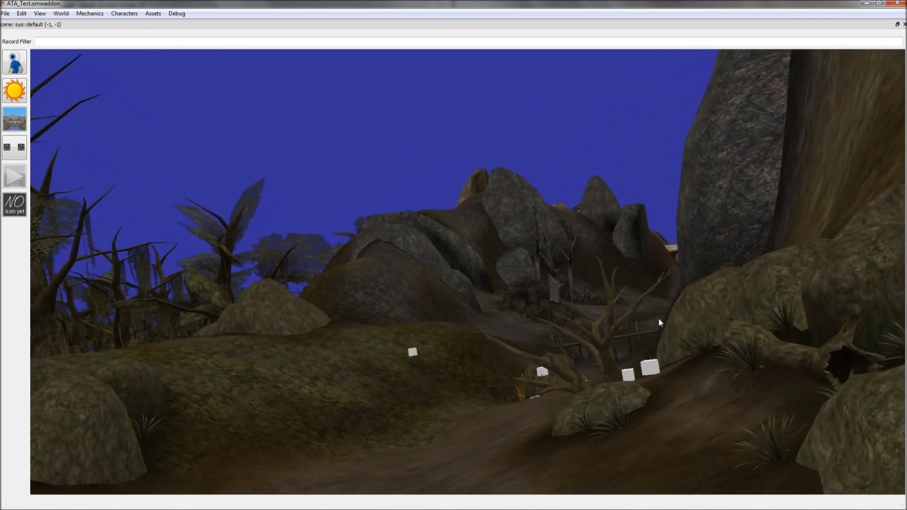
pyautogui.press('w')
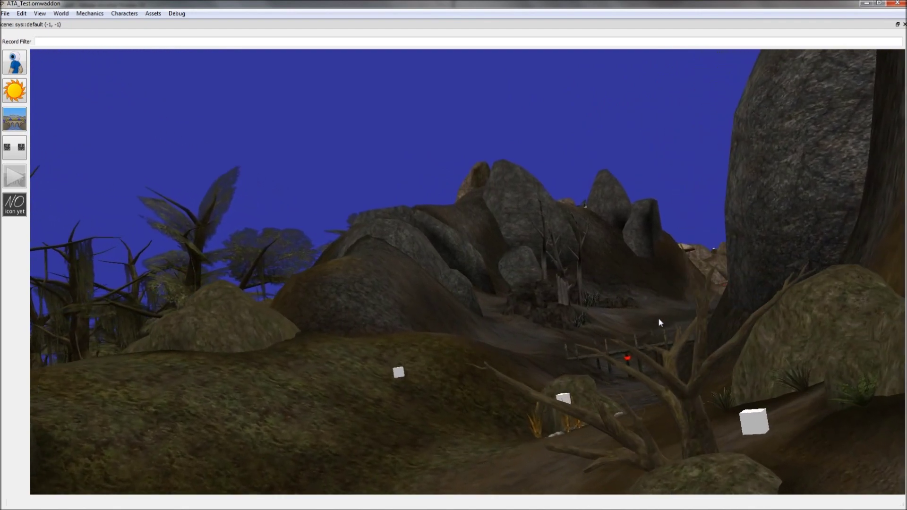
pyautogui.press('w')
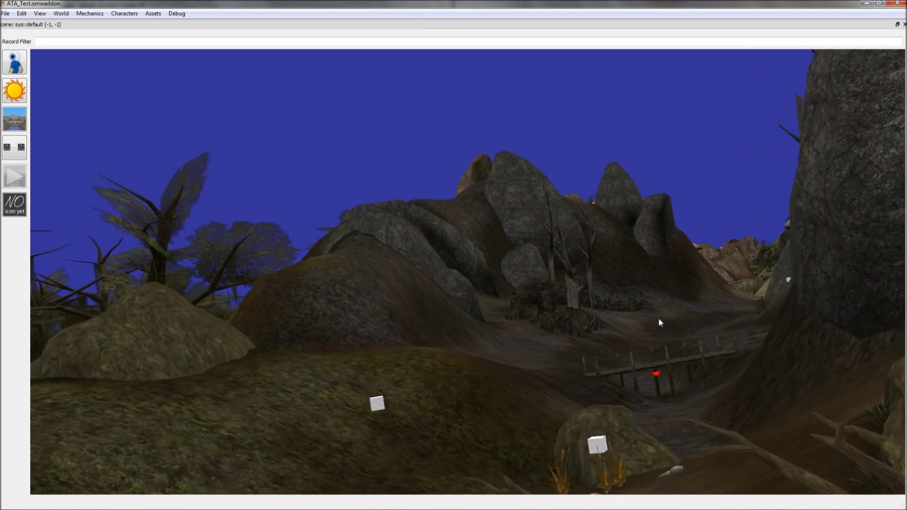
pyautogui.press('w')
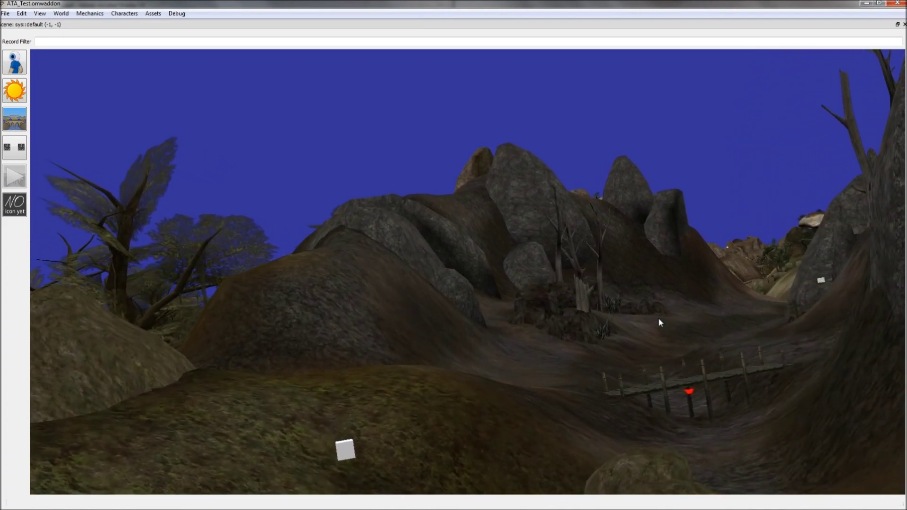
pyautogui.press('w')
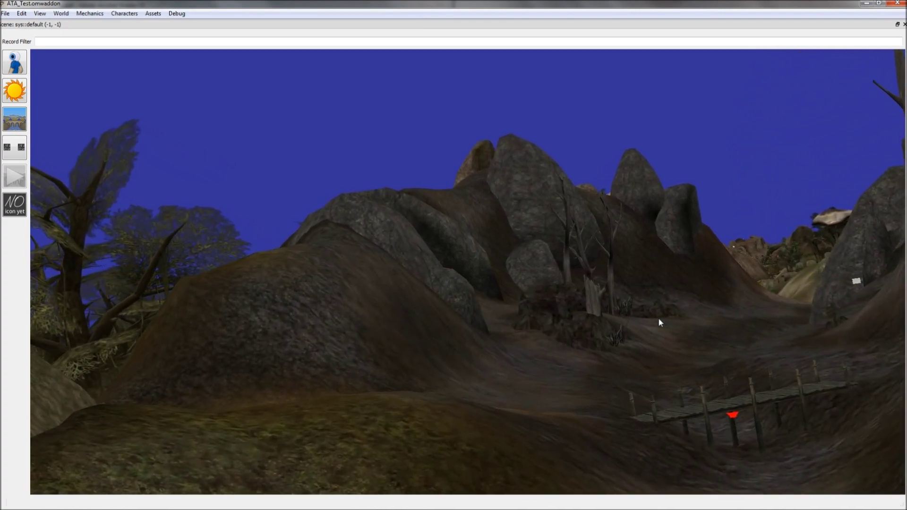
pyautogui.moveTo(658, 318); pyautogui.dragTo(541, 320)
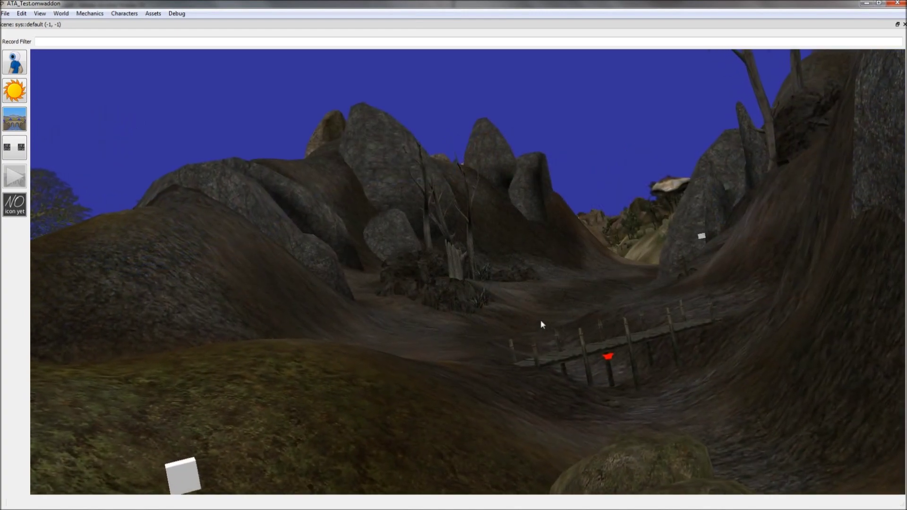
pyautogui.press('w')
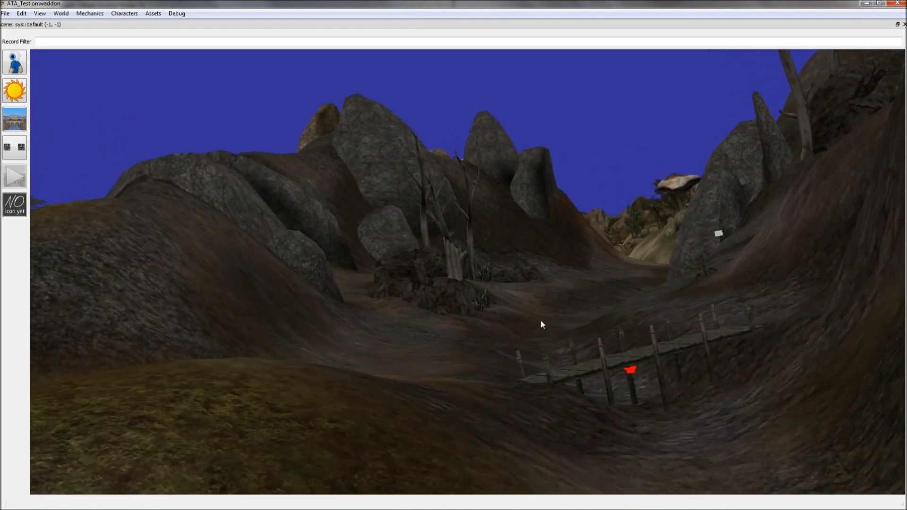
pyautogui.press('w')
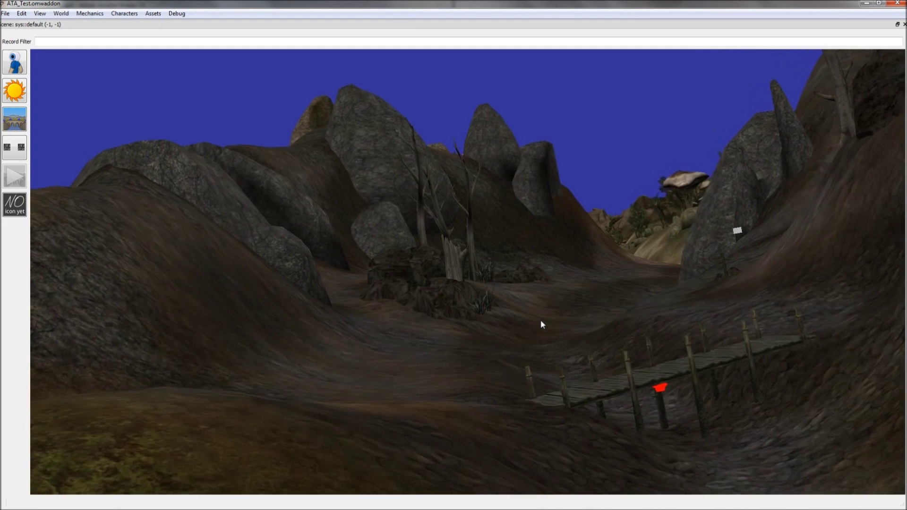
pyautogui.press('w')
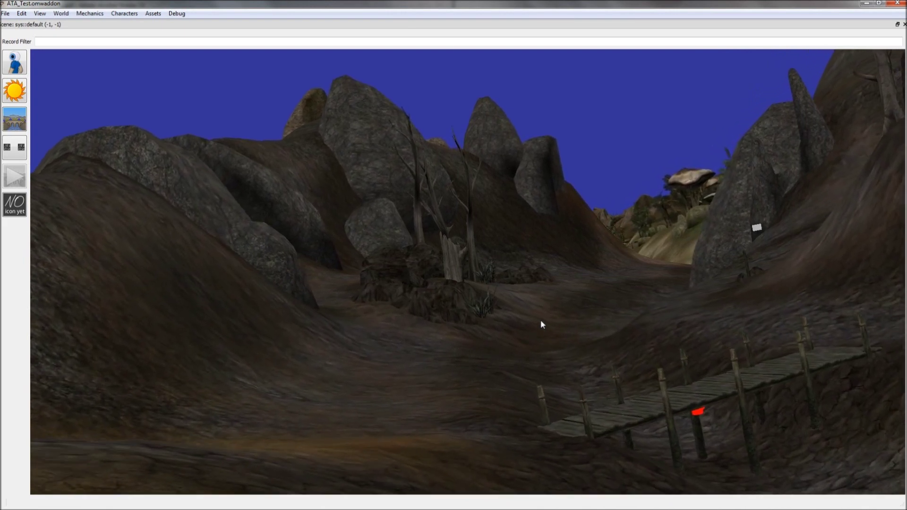
pyautogui.press('w')
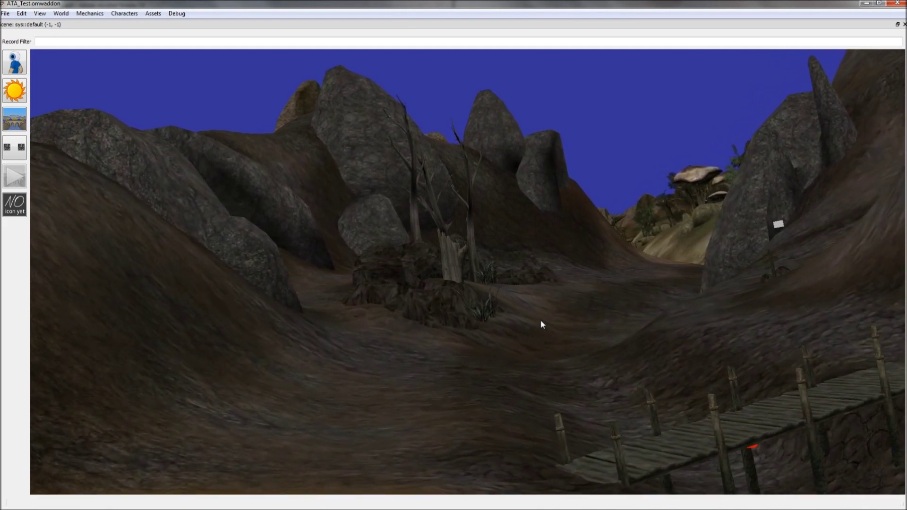
pyautogui.press('w')
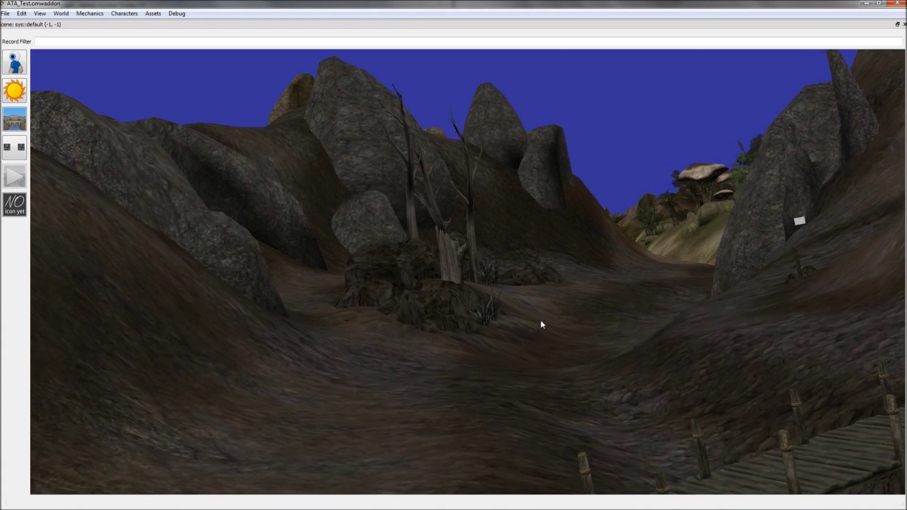
pyautogui.press('w')
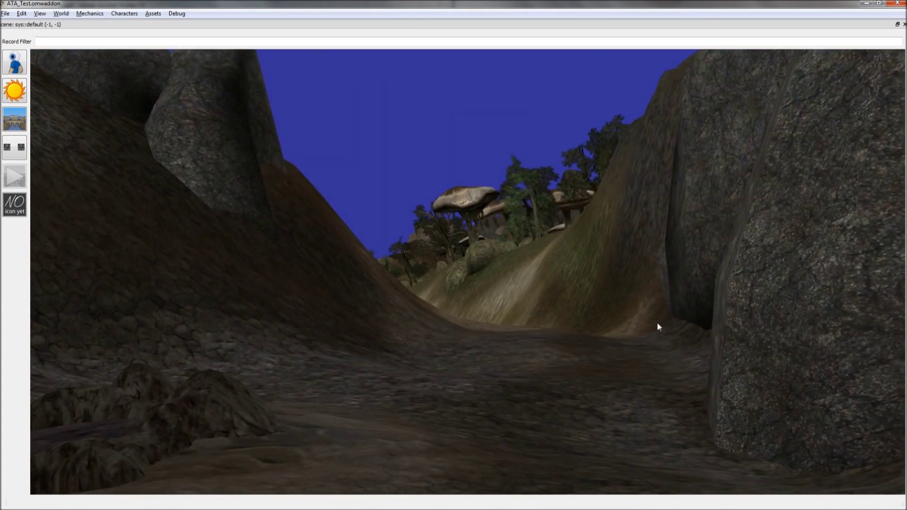
# Step: Fly through the narrow canyon, under the giant mushroom trees and past the rope bridge
pyautogui.press('w')
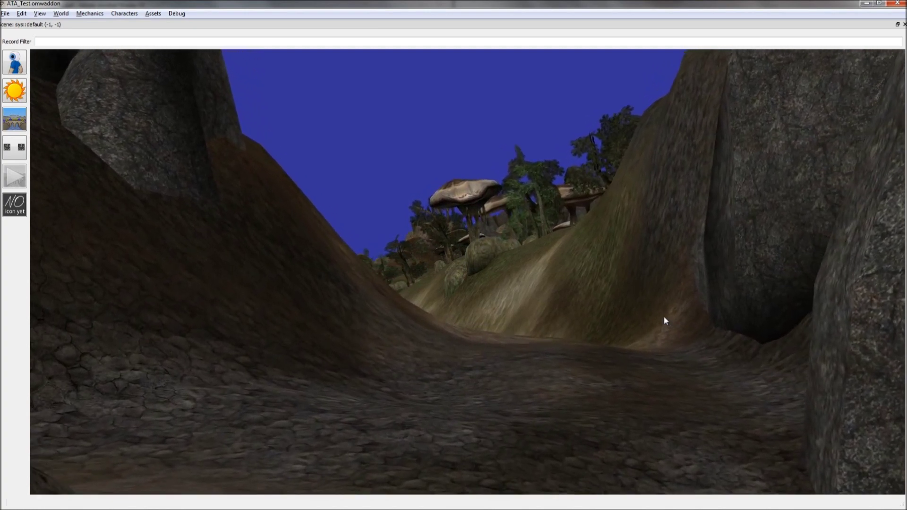
pyautogui.press('w')
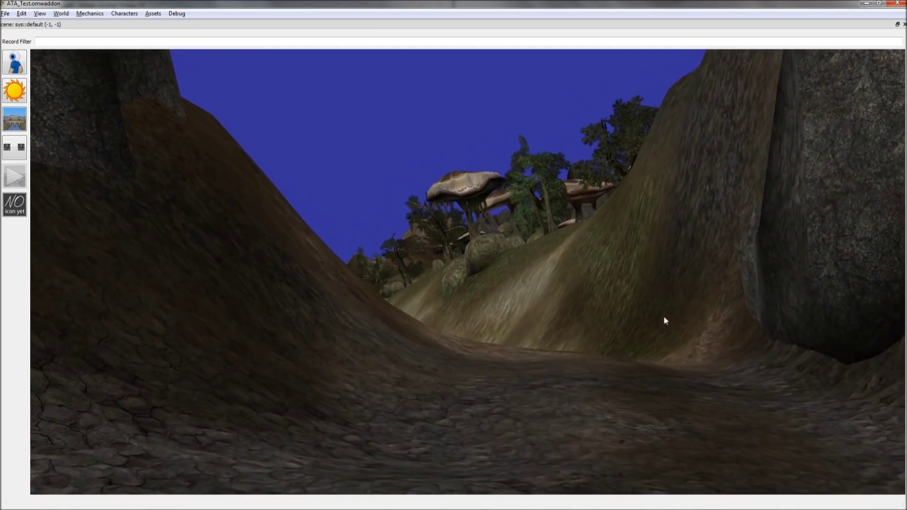
pyautogui.press('w')
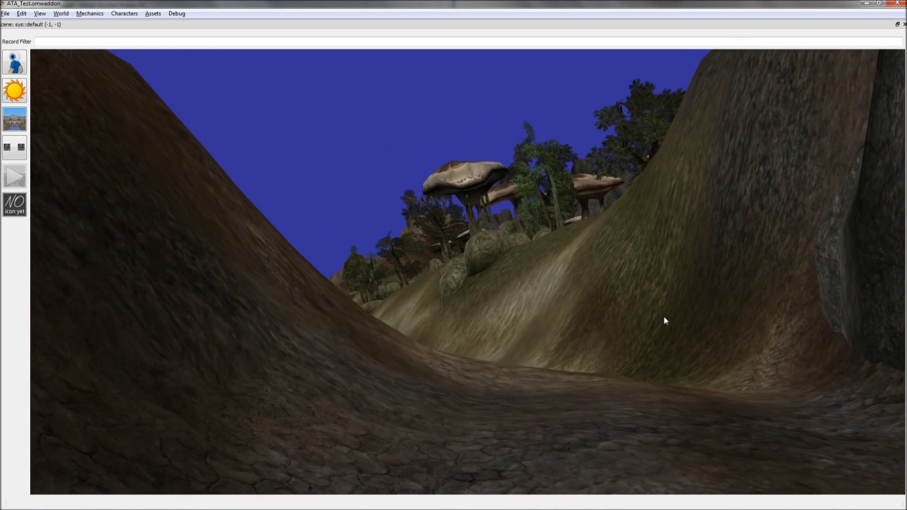
pyautogui.press('w')
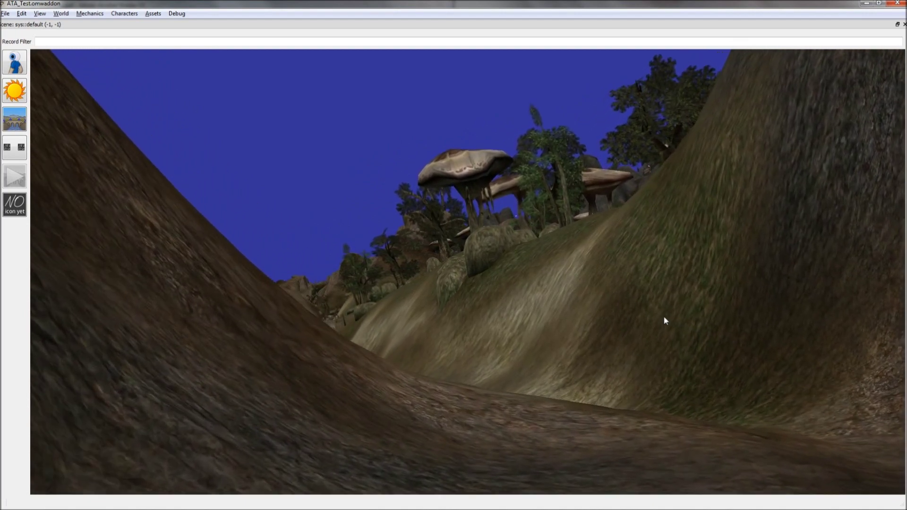
pyautogui.press('w')
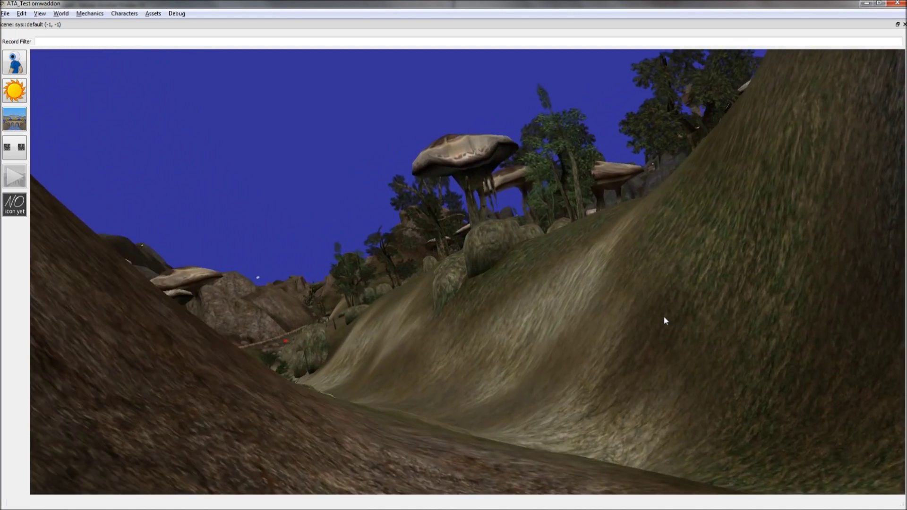
pyautogui.press('w')
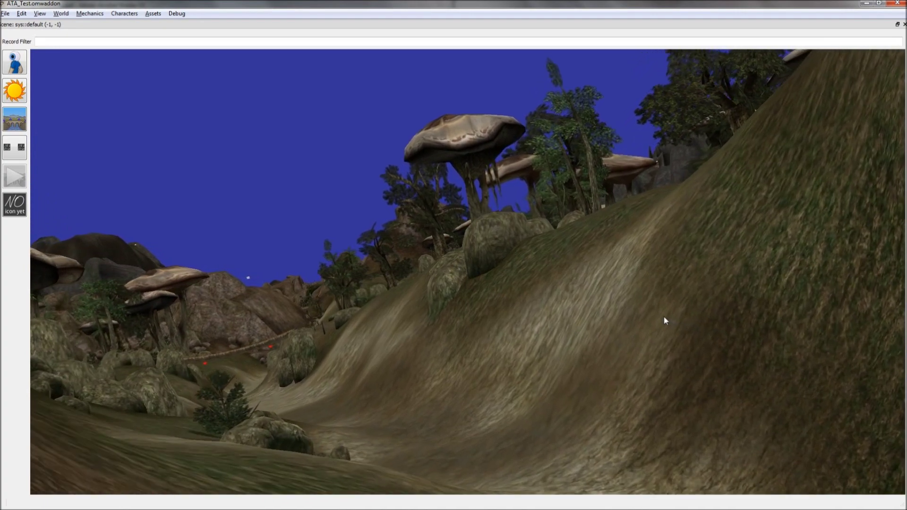
pyautogui.press('w')
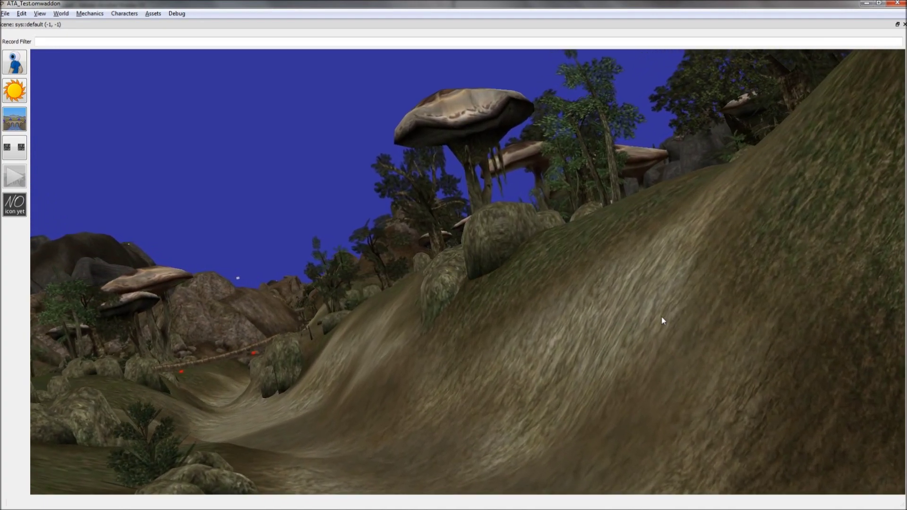
pyautogui.press('w')
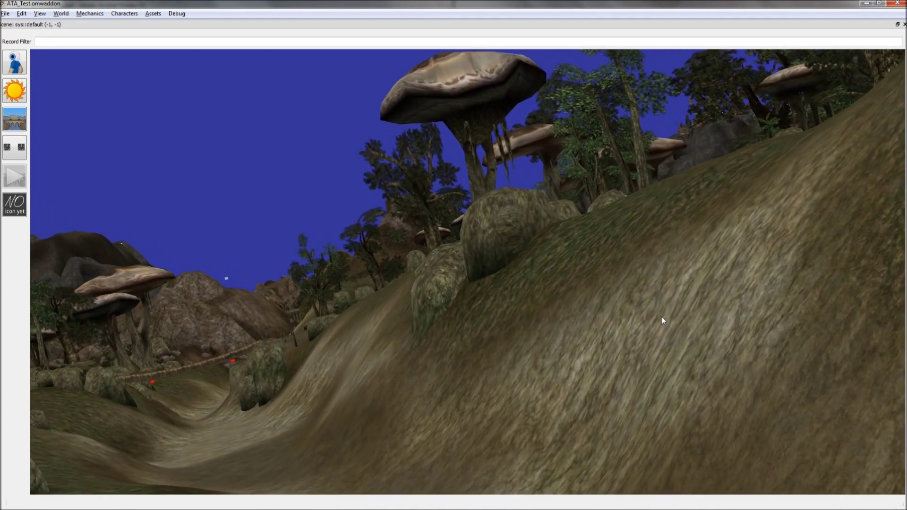
pyautogui.press('w')
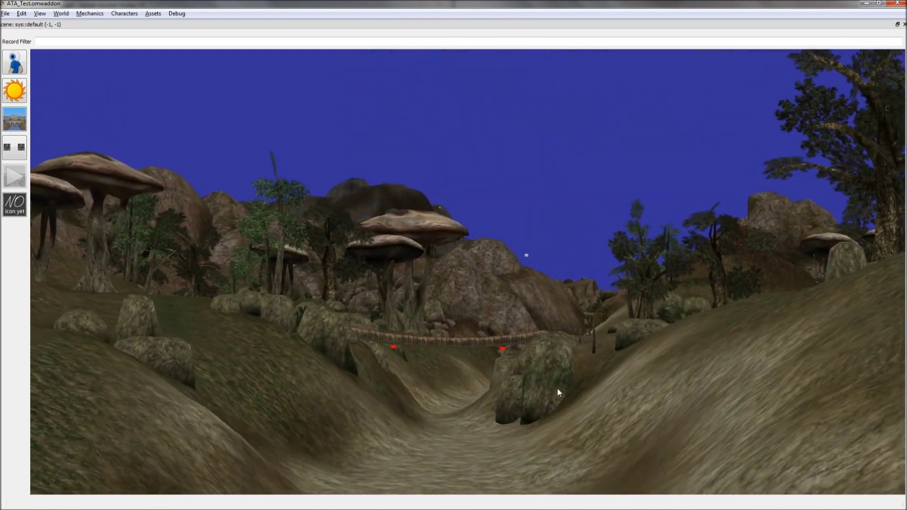
pyautogui.press('w')
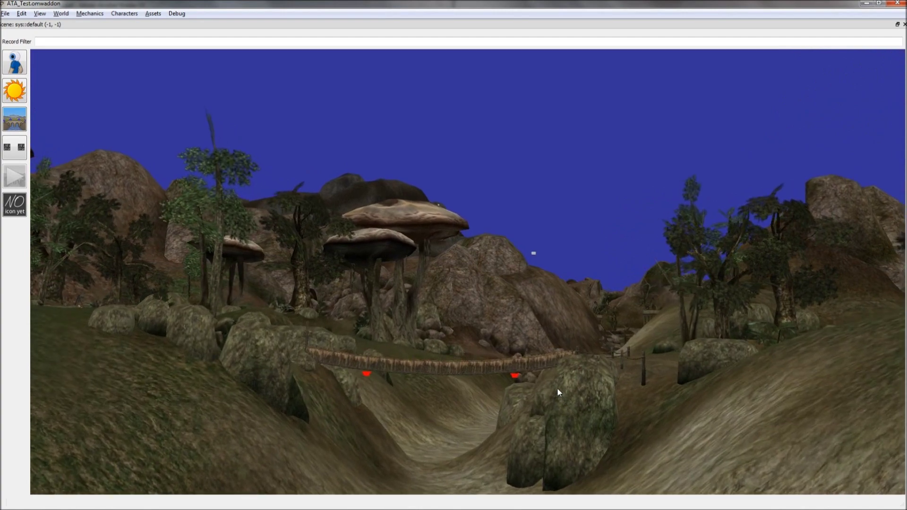
pyautogui.press('w')
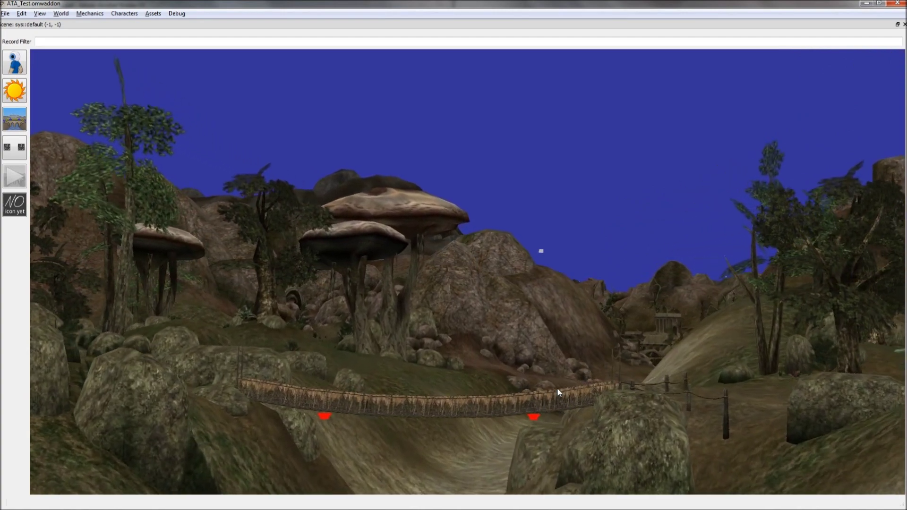
pyautogui.press('w')
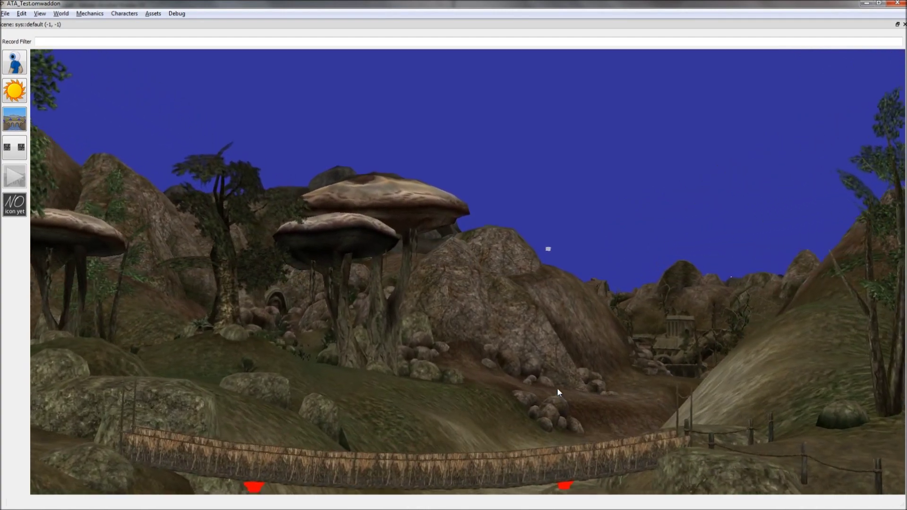
pyautogui.press('w')
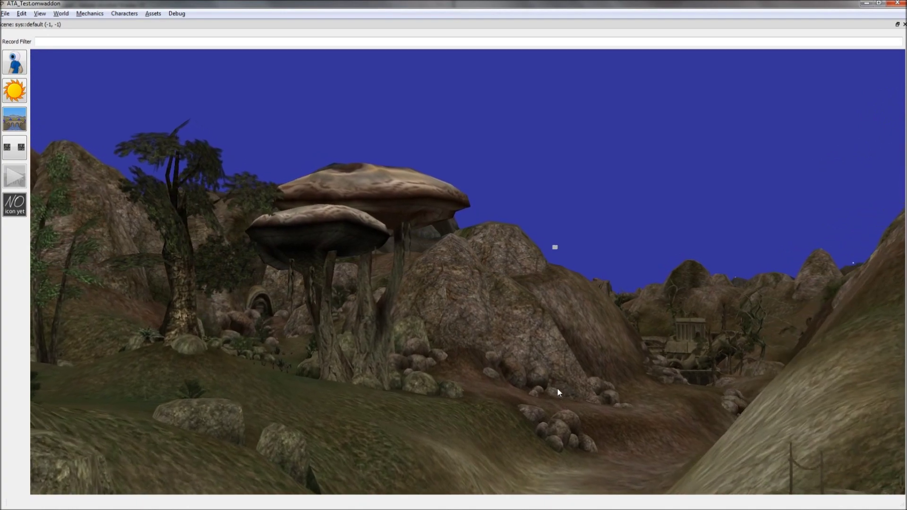
pyautogui.press('w')
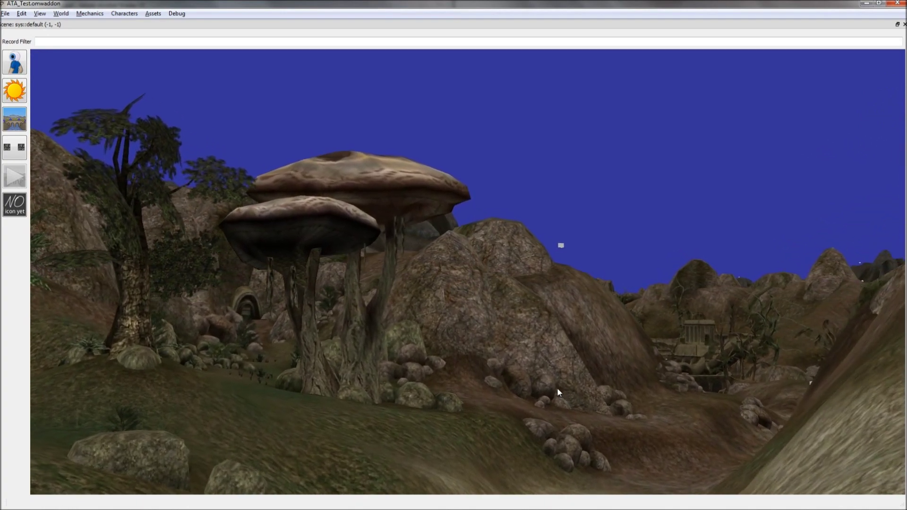
pyautogui.press('w')
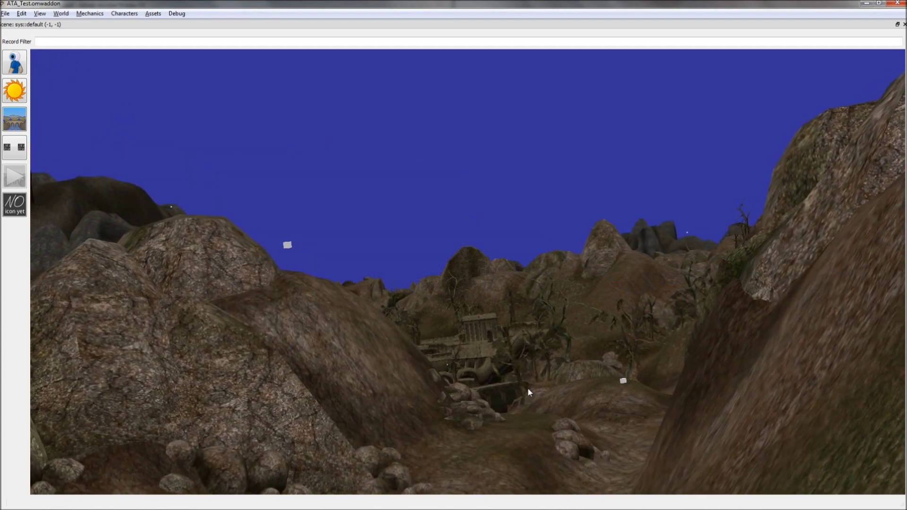
# Step: Fly out of the canyon, over the town and toward the large hillside
pyautogui.press('w')
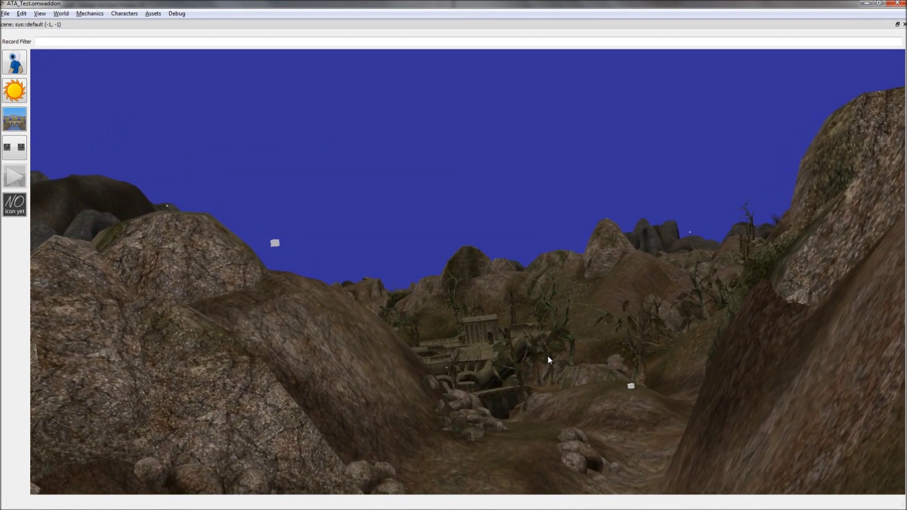
pyautogui.press('w')
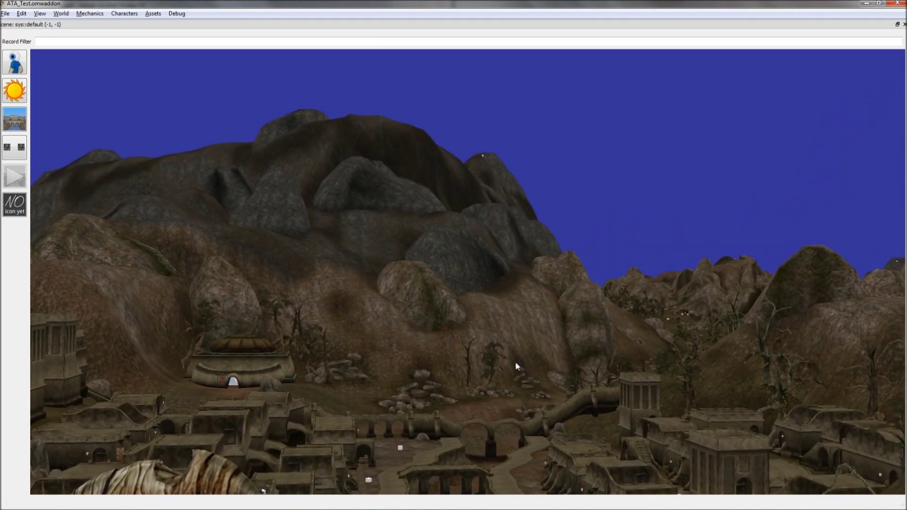
pyautogui.press('w')
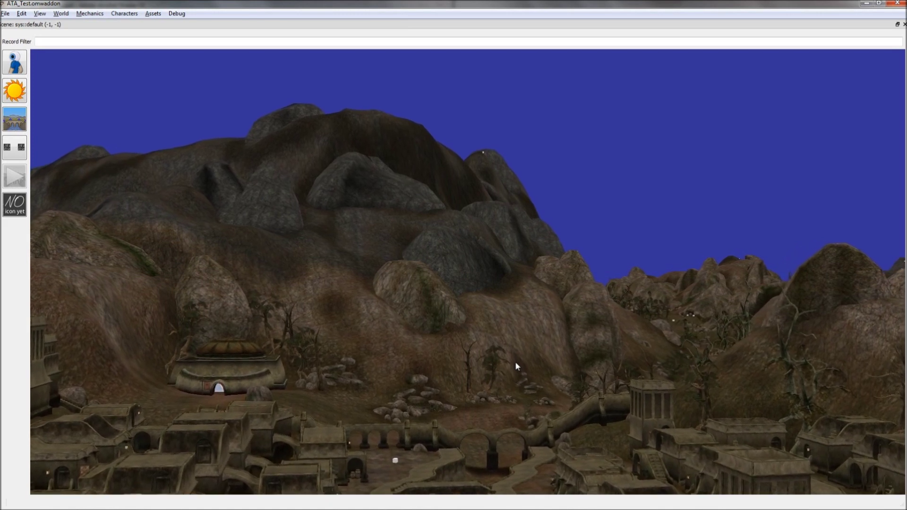
pyautogui.press('w')
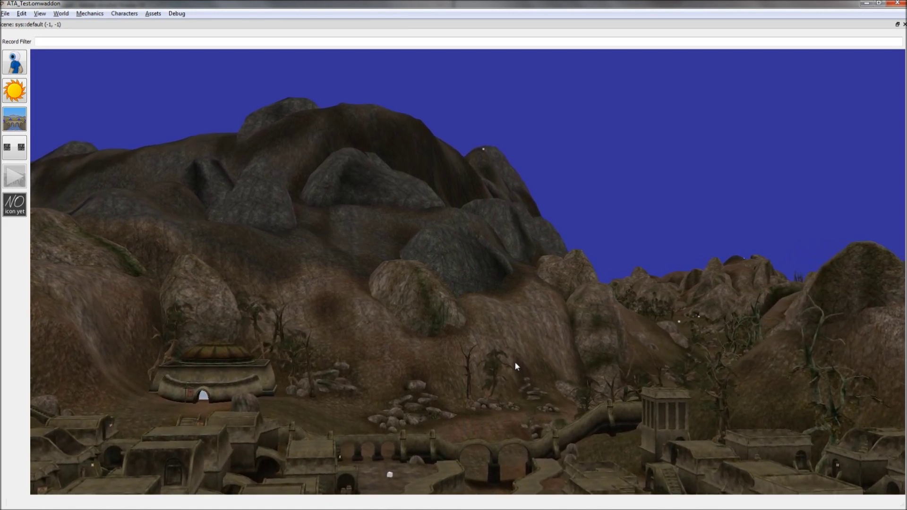
pyautogui.press('w')
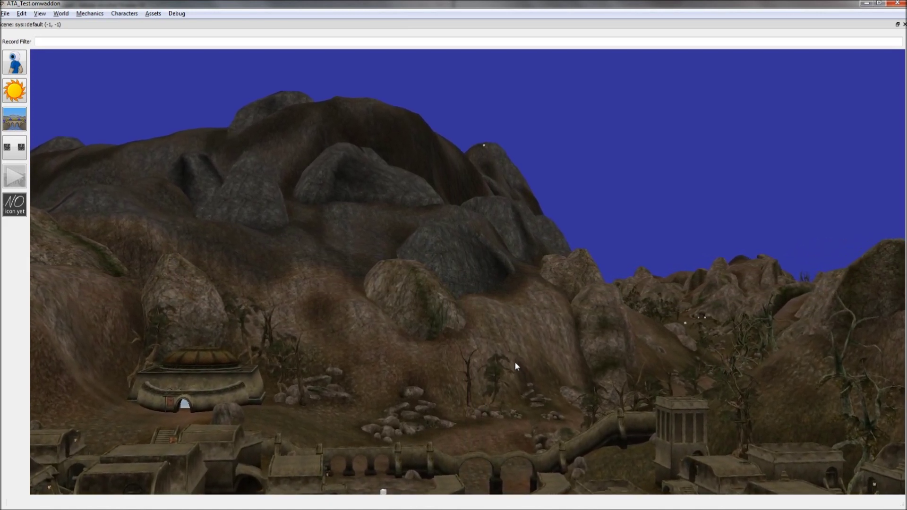
pyautogui.press('w')
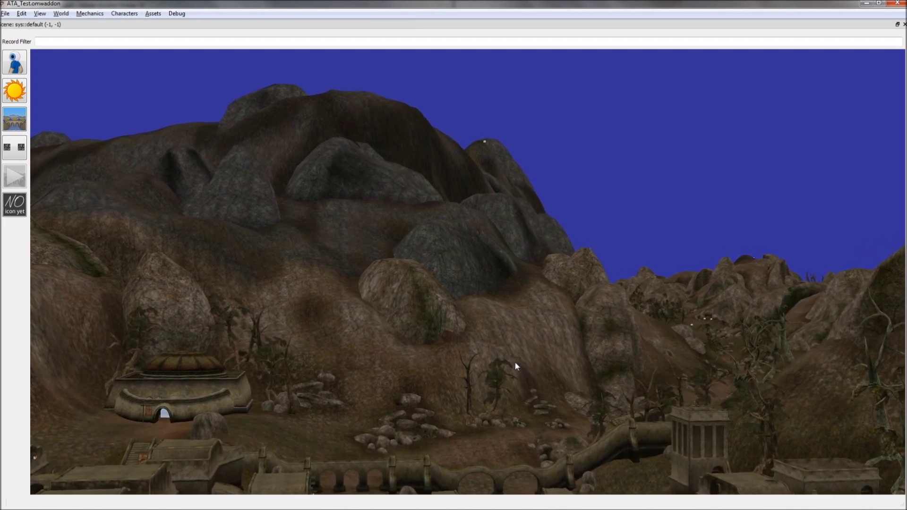
pyautogui.press('w')
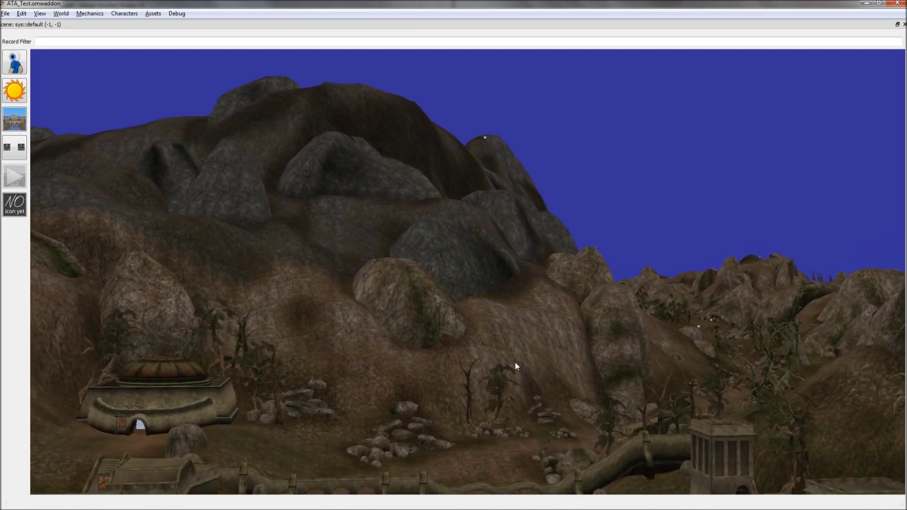
pyautogui.press('w')
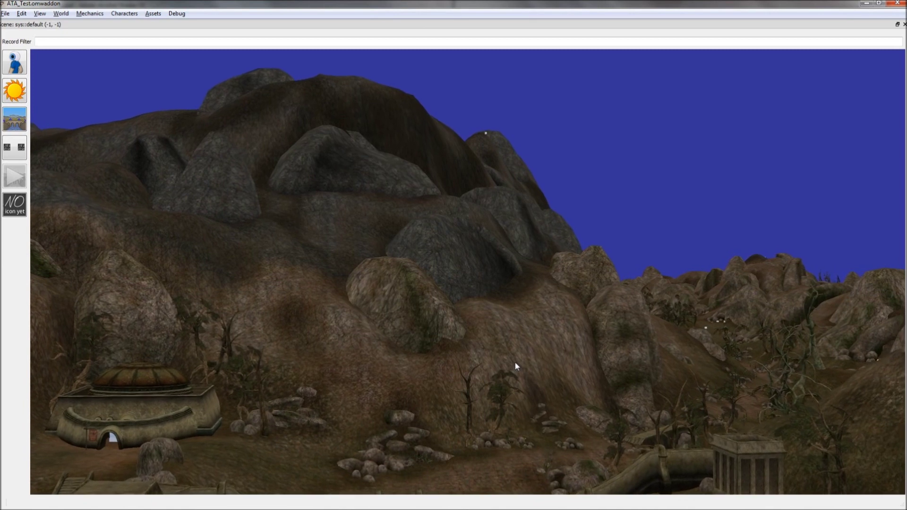
pyautogui.press('w')
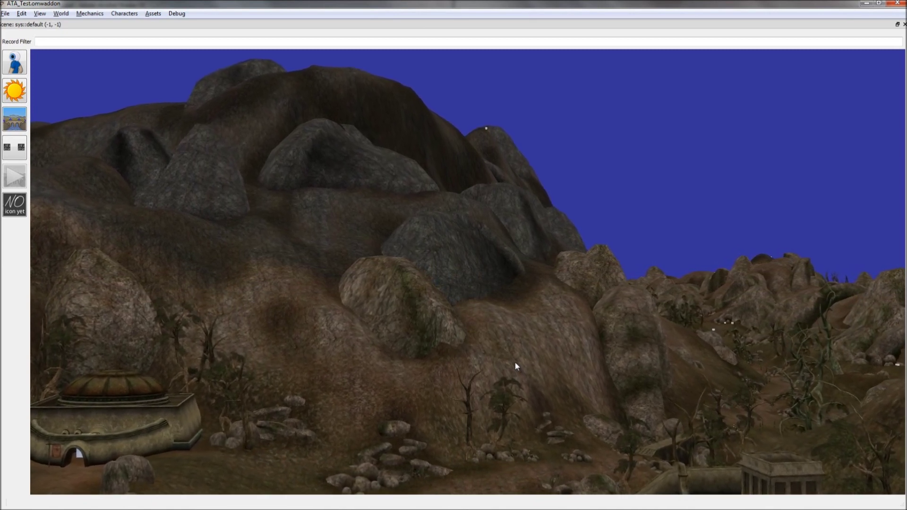
pyautogui.press('w')
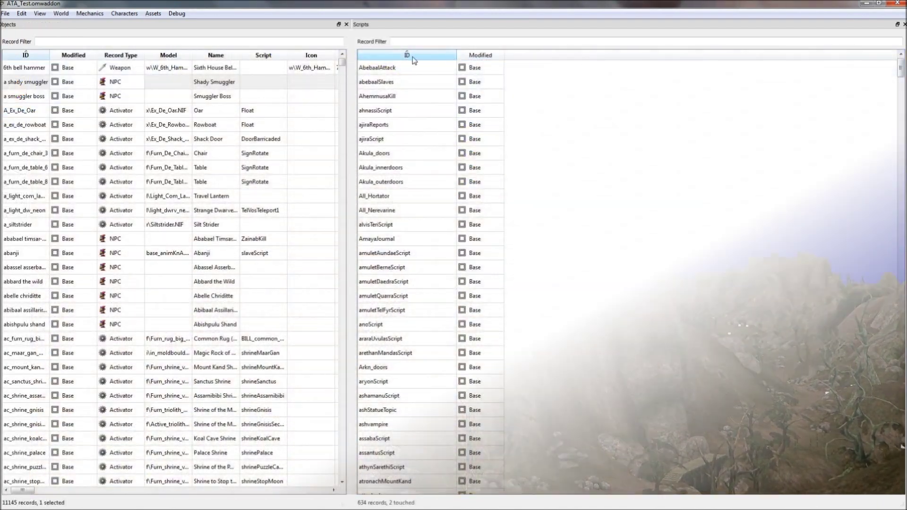
# Step: Assign the DropIt script to 'a shady smuggler' and open its record editor
pyautogui.click(410, 69)
pyautogui.scroll(-10, 425, 283)
pyautogui.scroll(-10, 440, 354)
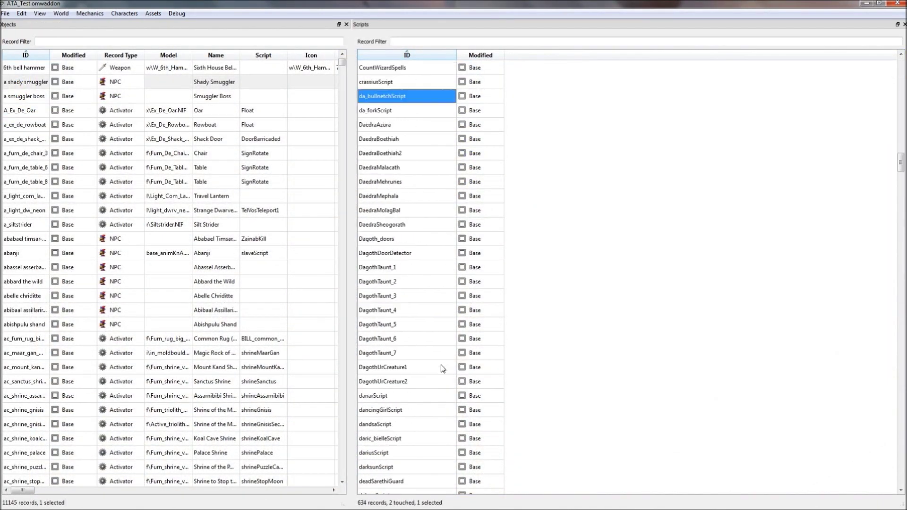
pyautogui.scroll(-10, 439, 369)
pyautogui.scroll(-10, 407, 397)
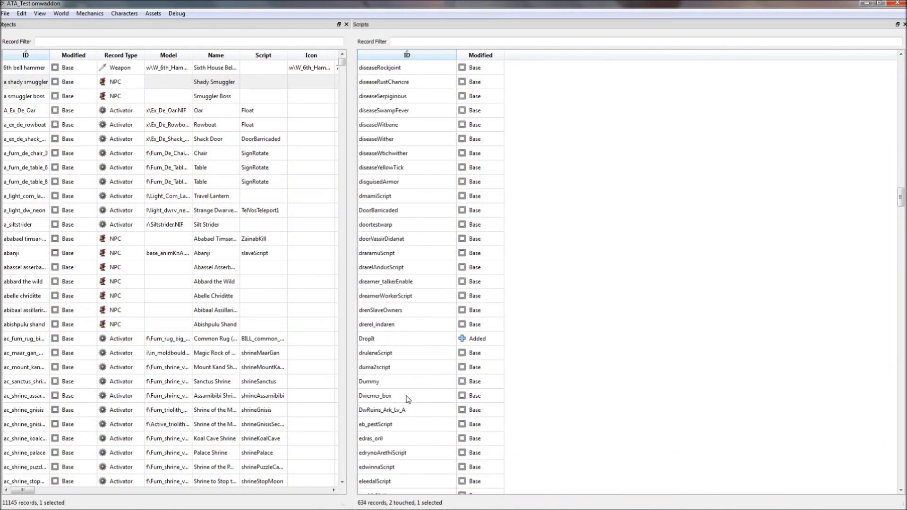
pyautogui.click(390, 339)
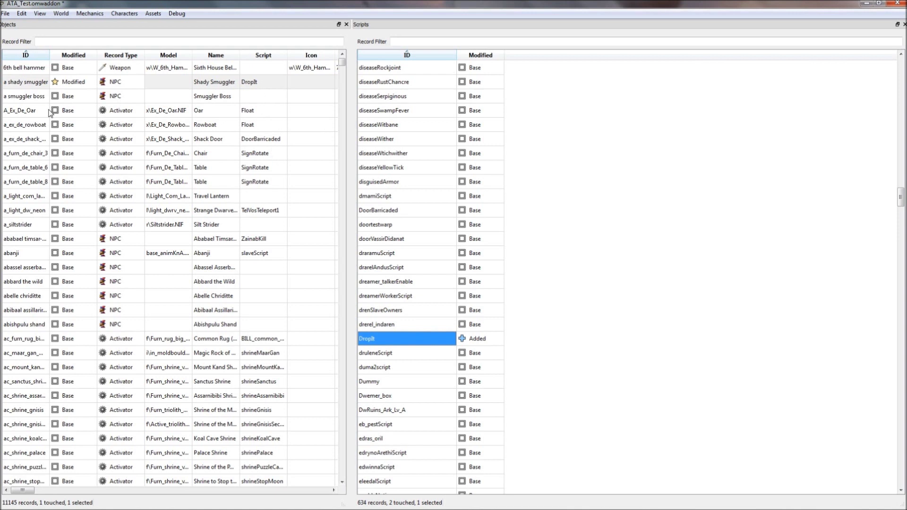
pyautogui.doubleClick(22, 83)
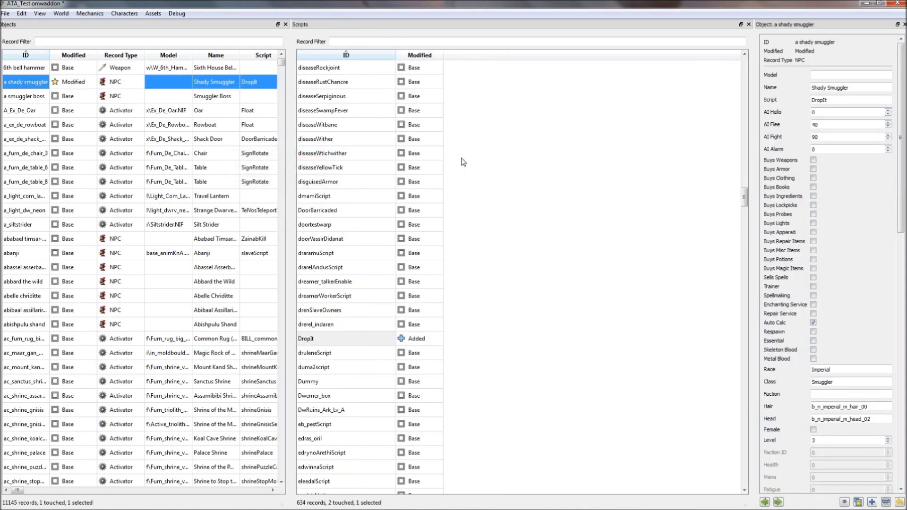
pyautogui.click(315, 326)
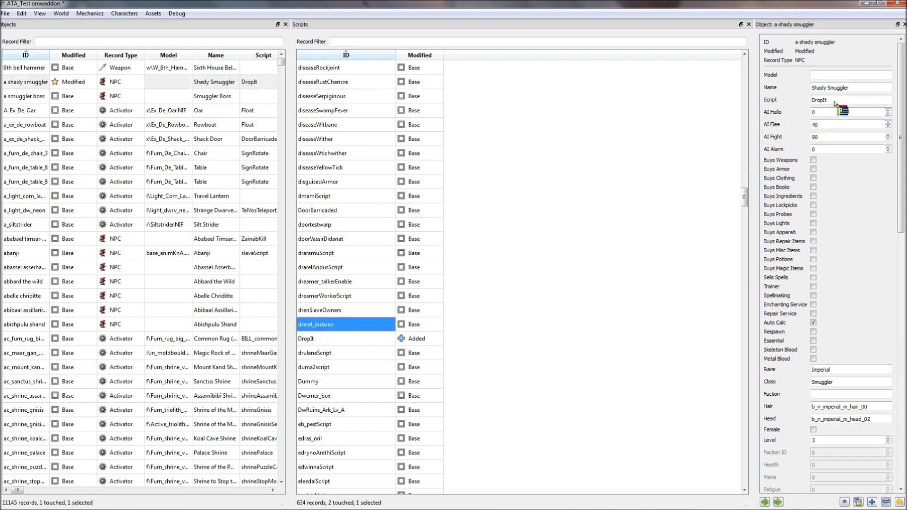
pyautogui.click(319, 337)
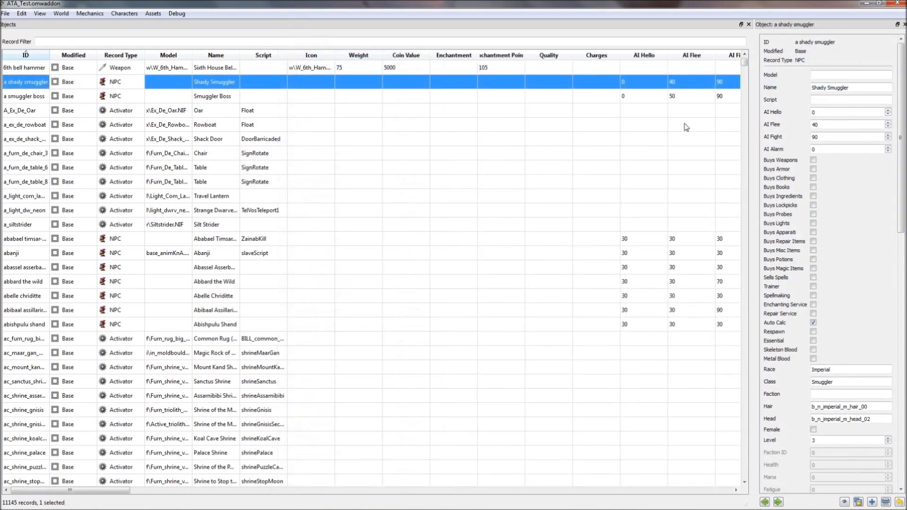
# Step: Pick NoTimeToulouse as the smuggler's script, then open the 6th bell hammer weapon record
pyautogui.click(822, 99)
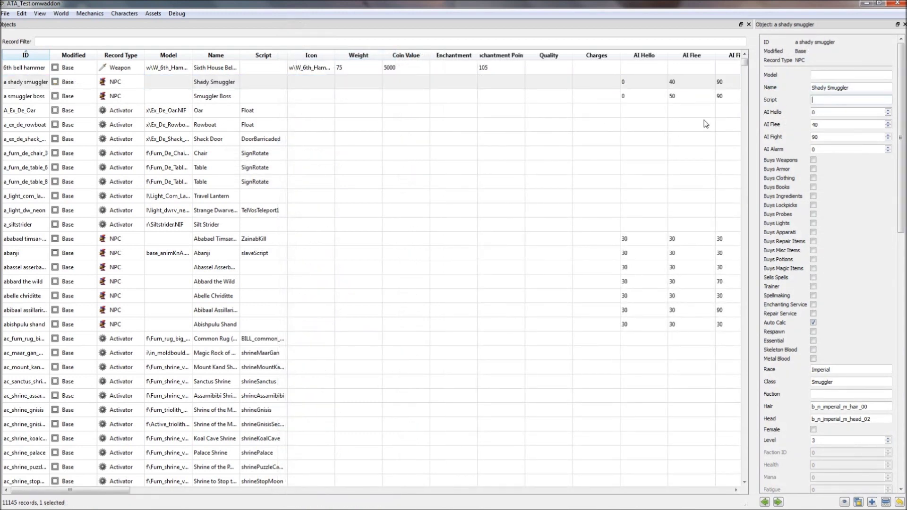
pyautogui.write('Noti')
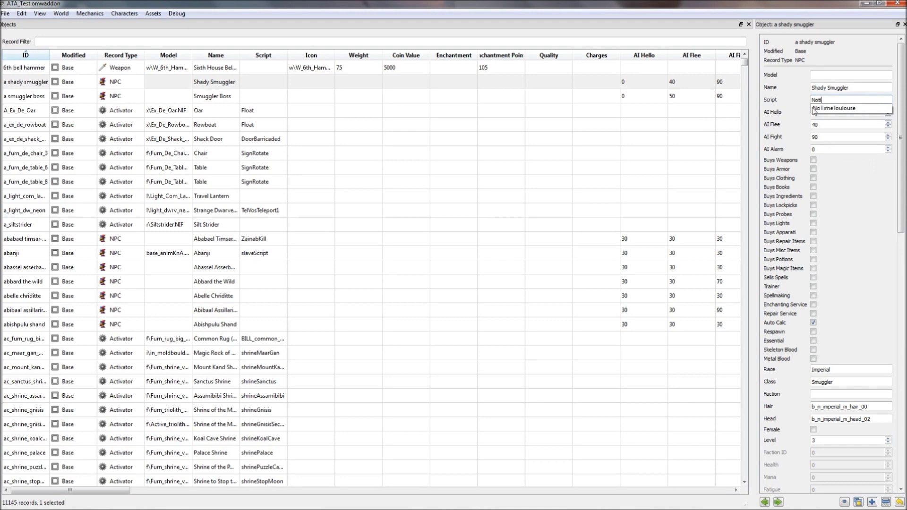
pyautogui.click(828, 108)
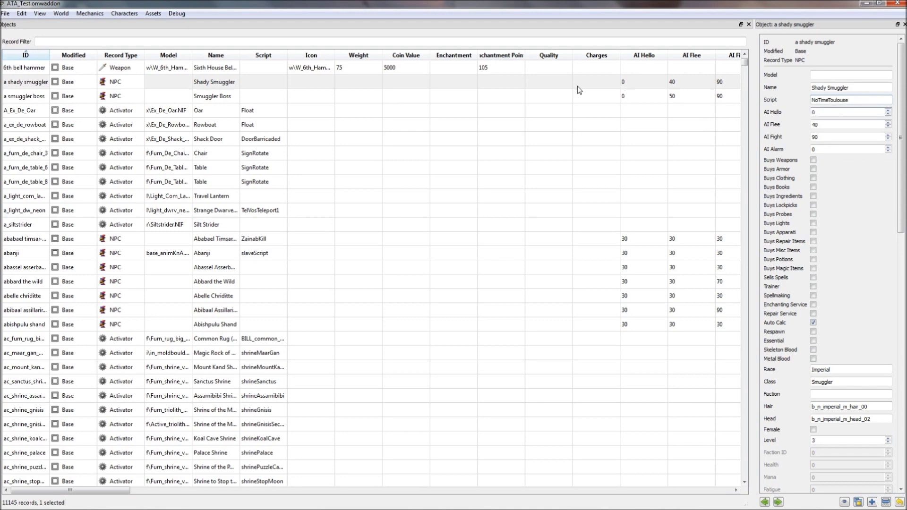
pyautogui.click(263, 84)
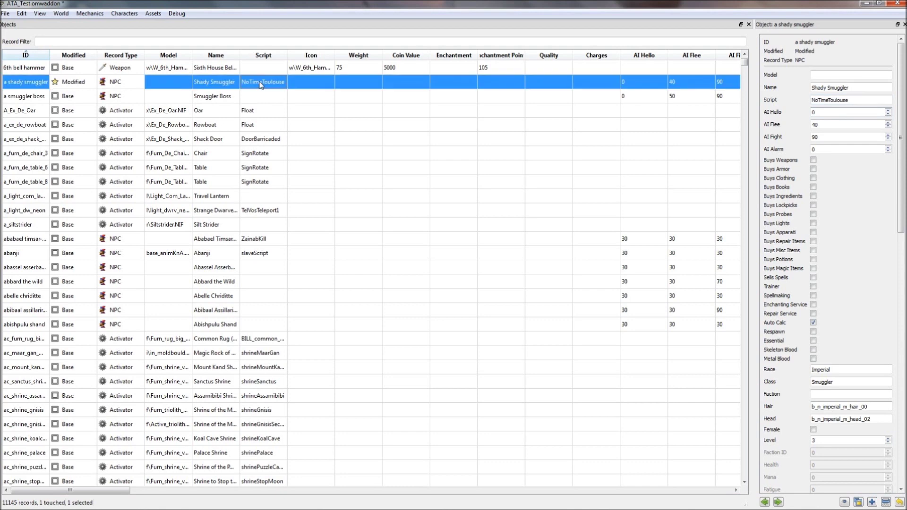
pyautogui.doubleClick(261, 84)
pyautogui.write('Not')
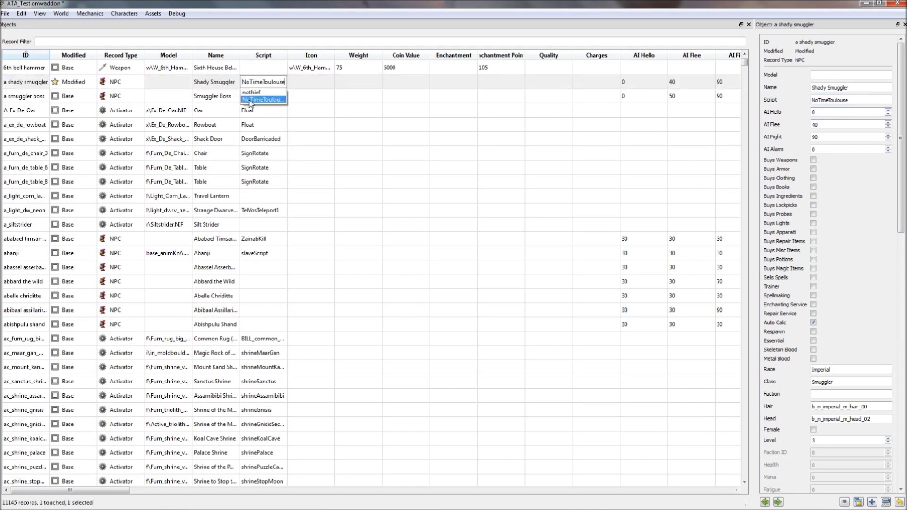
pyautogui.click(262, 100)
pyautogui.click(27, 69)
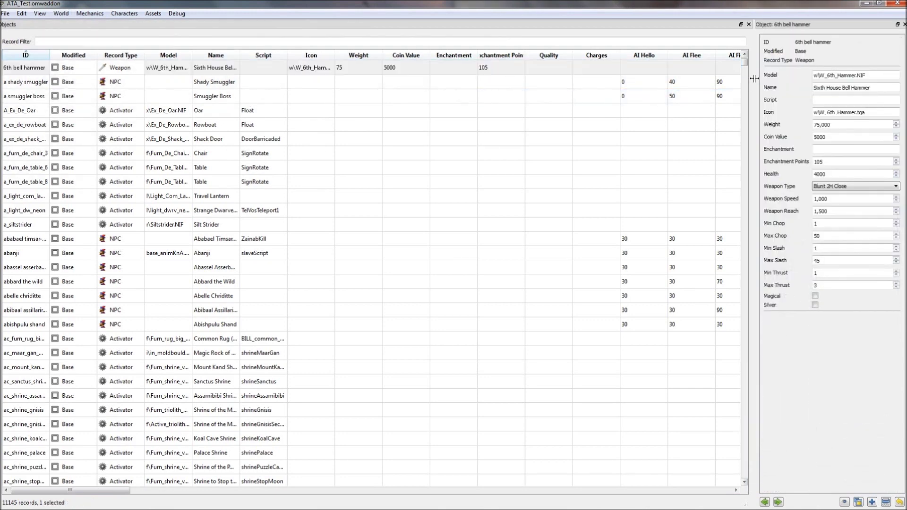
# Step: Widen the record panel and paste the 6th bell hammer's ID into its Model and Icon fields
pyautogui.moveTo(748, 84); pyautogui.dragTo(424, 82)
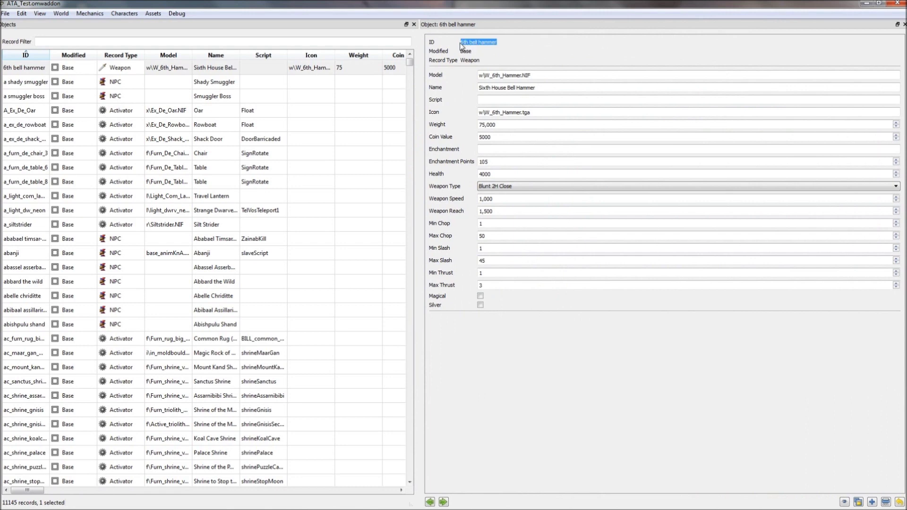
pyautogui.hotkey('ctrl', 'a')
pyautogui.write('6th bell hammer')
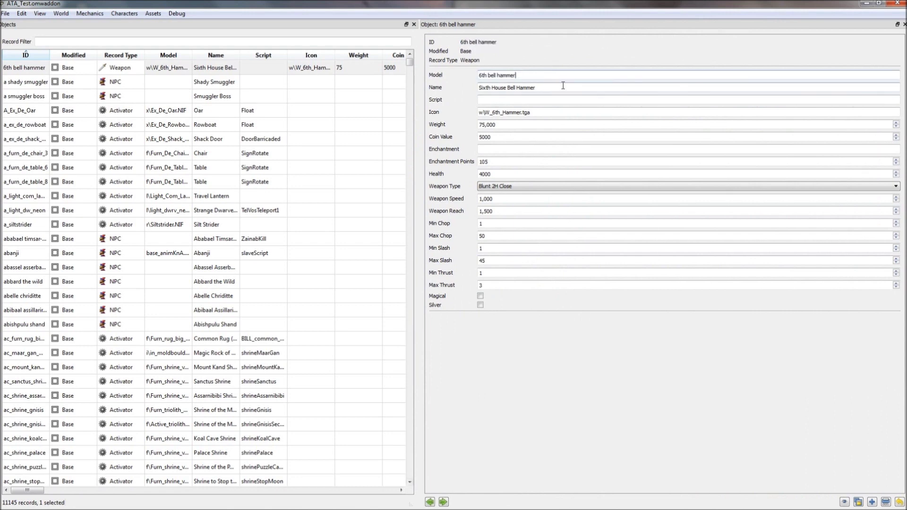
pyautogui.click(555, 112)
pyautogui.hotkey('ctrl', 'a')
pyautogui.write('6th bell hammer')
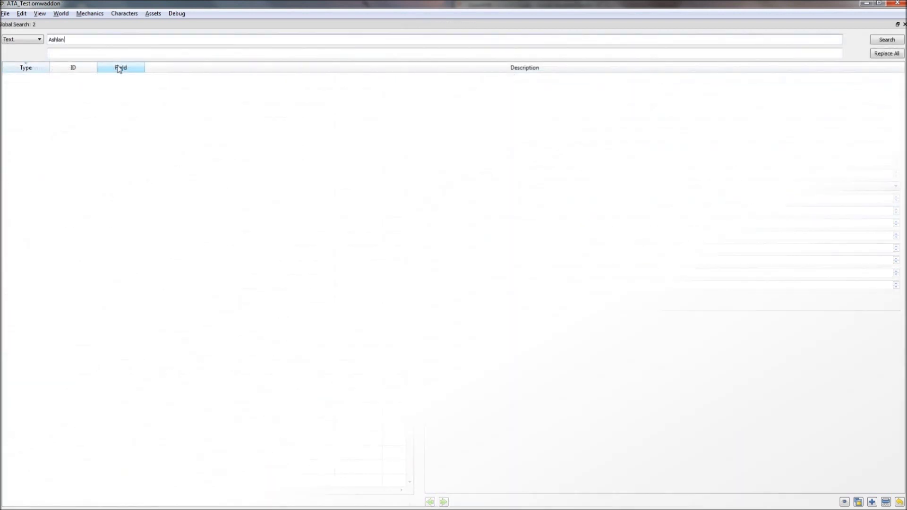
pyautogui.write('d')
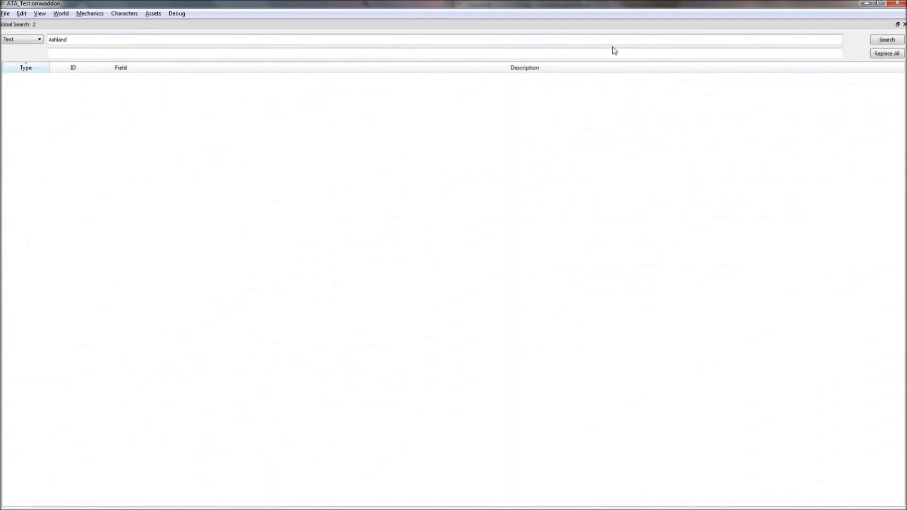
# Step: Run the Ashland search and sort results by type, ID, then reversed description
pyautogui.click(884, 40)
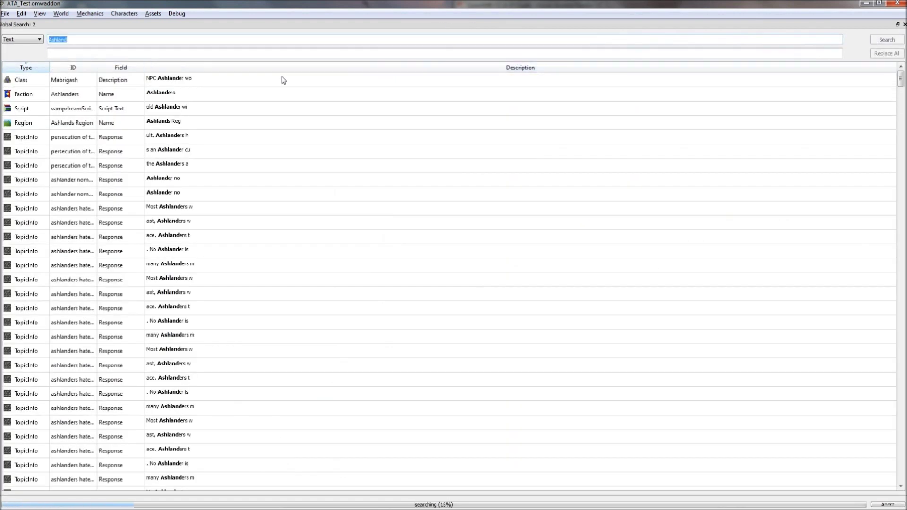
pyautogui.click(30, 68)
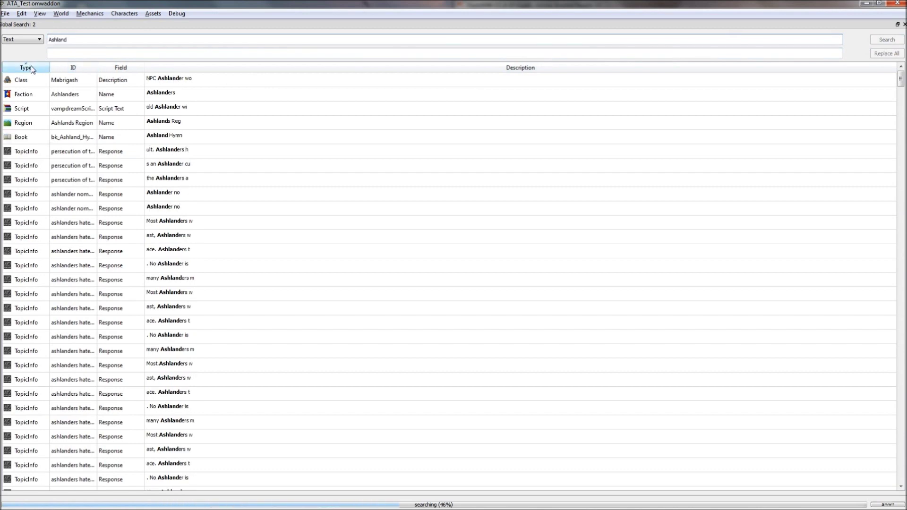
pyautogui.click(30, 69)
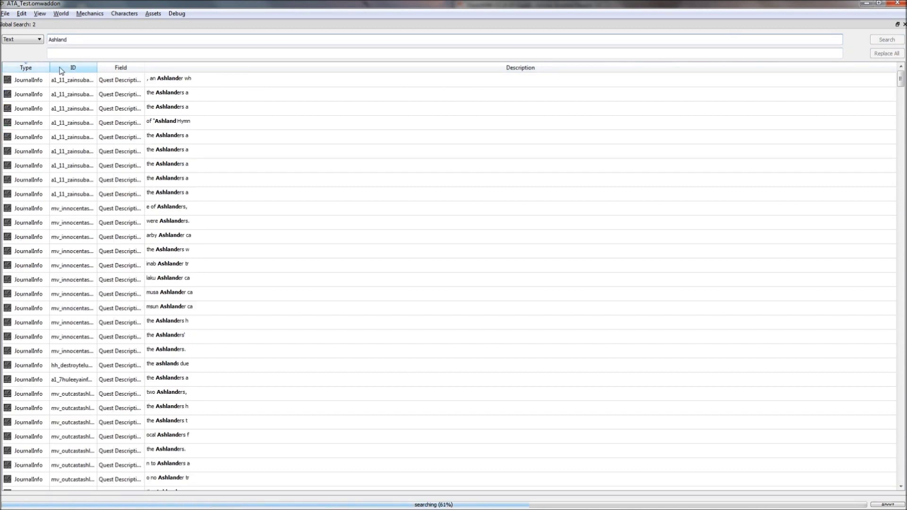
pyautogui.click(90, 69)
pyautogui.click(119, 68)
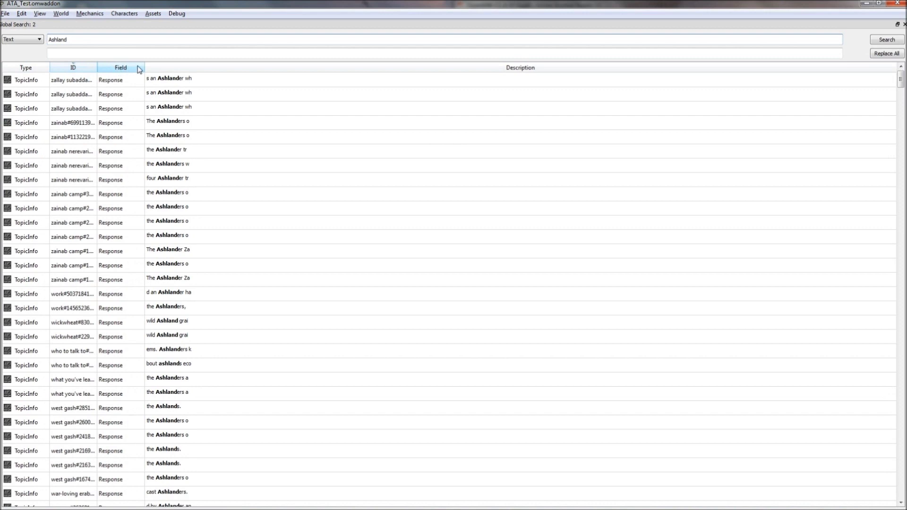
pyautogui.click(183, 68)
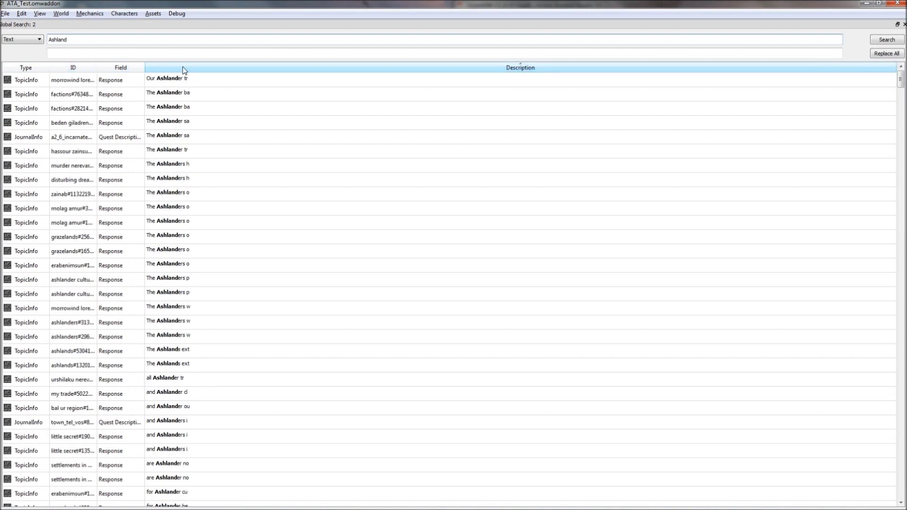
pyautogui.click(184, 69)
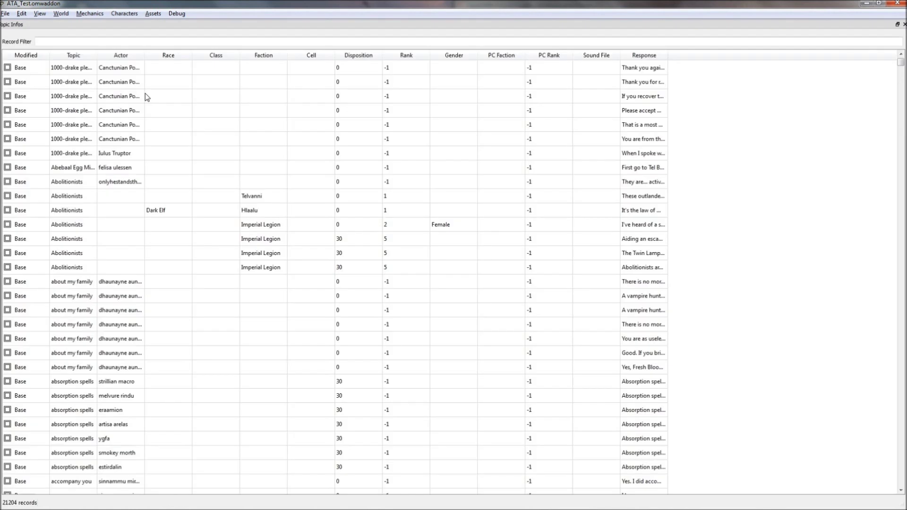
# Step: Sort topic infos by topic and by actor, both reversed, then open World > Objects
pyautogui.click(80, 58)
pyautogui.click(81, 57)
pyautogui.click(124, 56)
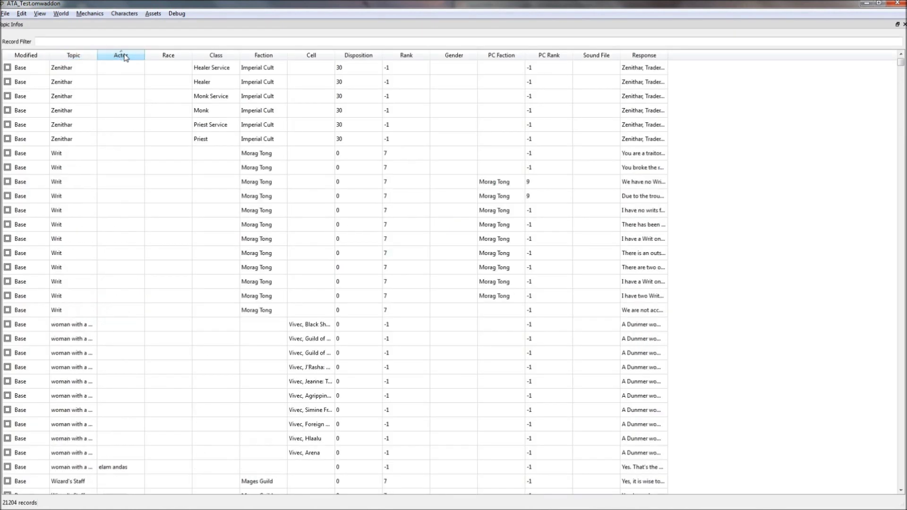
pyautogui.click(126, 58)
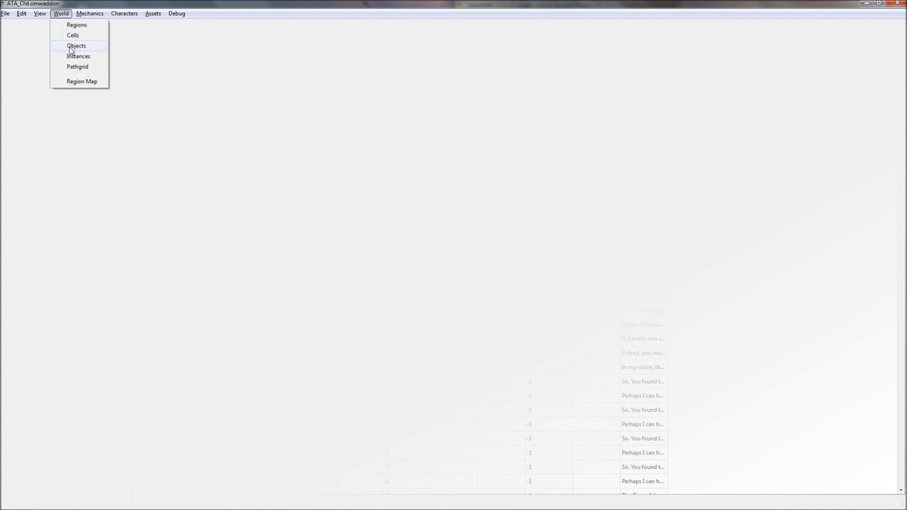
pyautogui.click(76, 45)
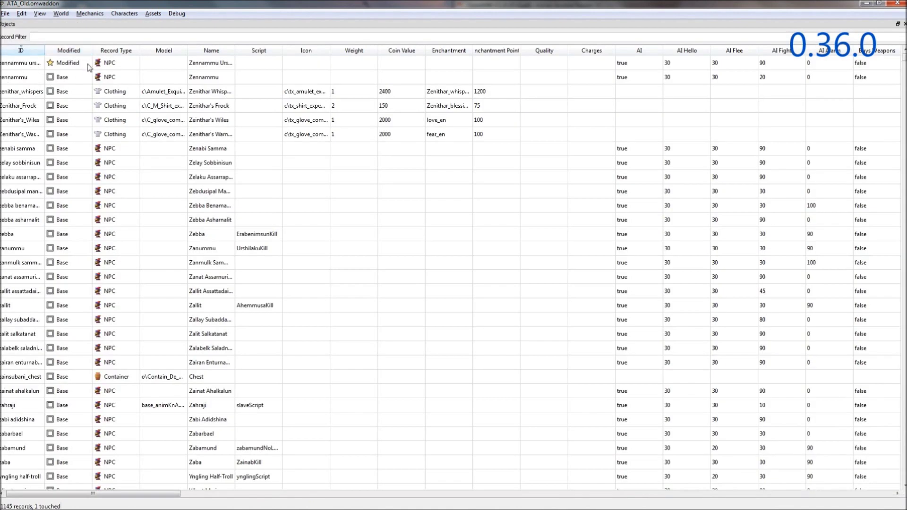
# Step: Sort the Objects table by Record Type with Activator records at the top
pyautogui.click(114, 51)
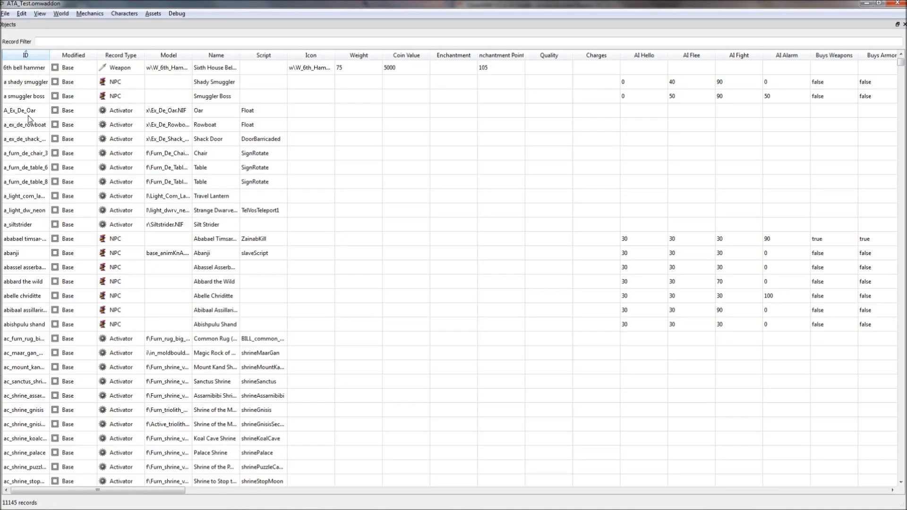
pyautogui.click(119, 54)
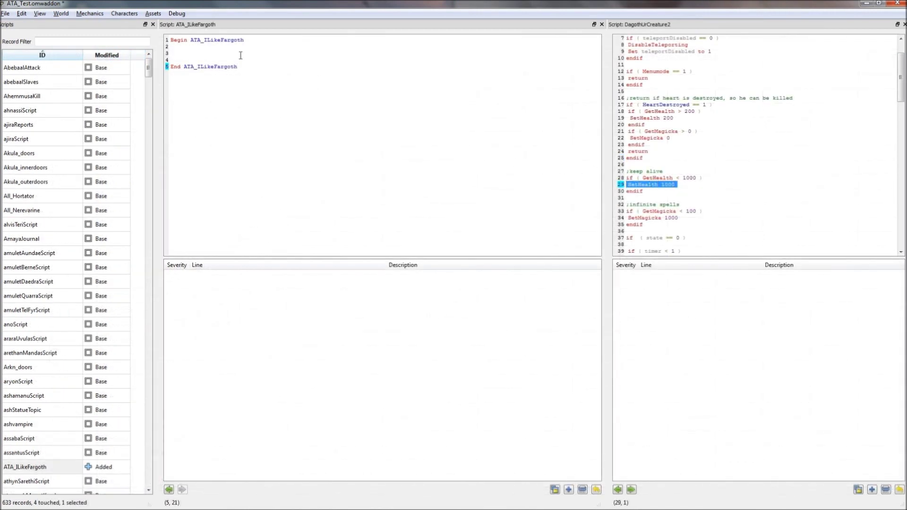
# Step: Put ';NOT!' and 'SetHealth 0' lines into ATA_ILikeFargoth, then open Global Search
pyautogui.middleClick(172, 54)
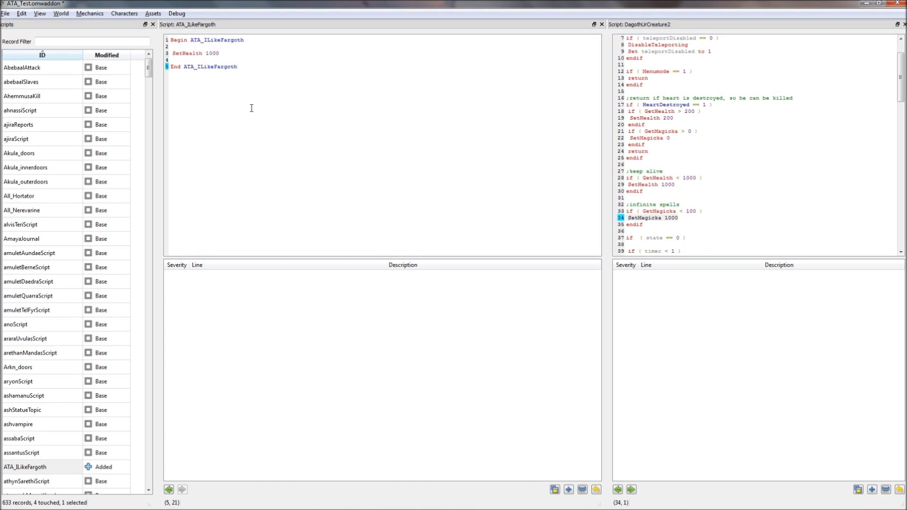
pyautogui.press('Return')
pyautogui.write(';NOT!')
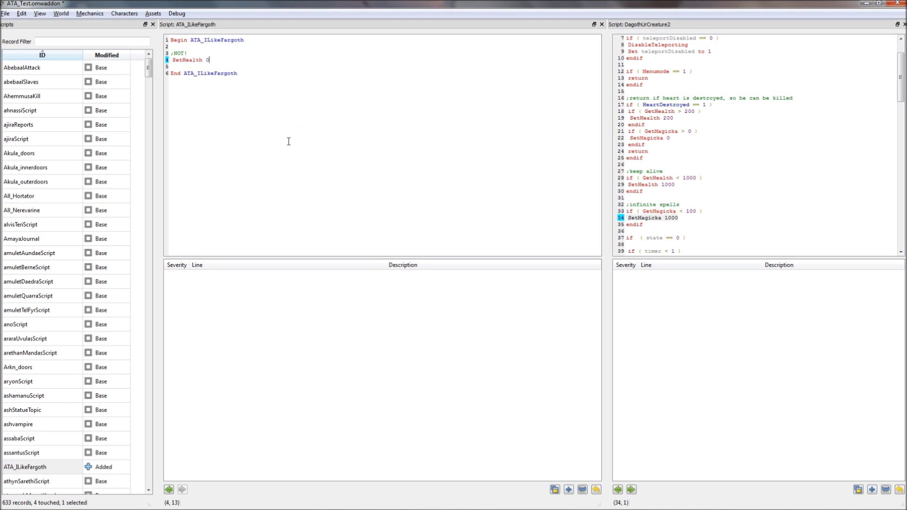
pyautogui.click(21, 13)
pyautogui.click(36, 43)
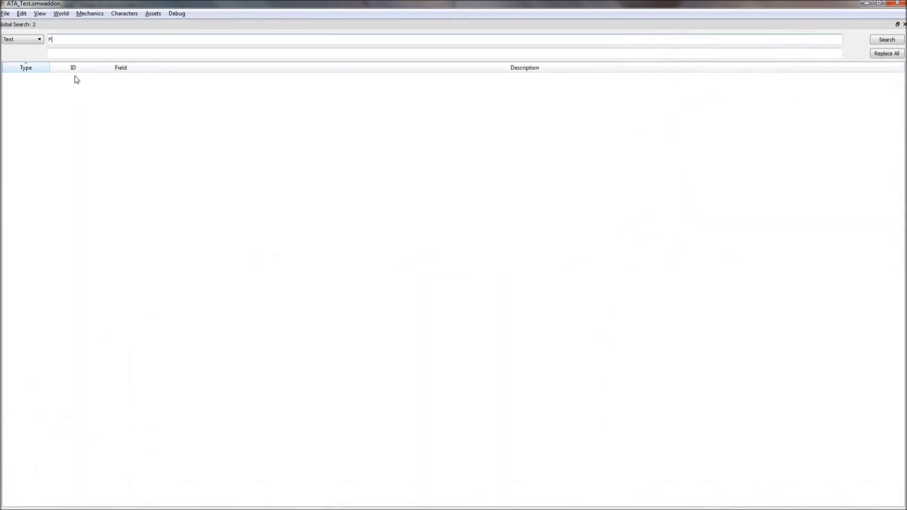
# Step: Search for Fargoth, show the first match in lookoutScript, and delete Fargoth on line 42
pyautogui.click(887, 39)
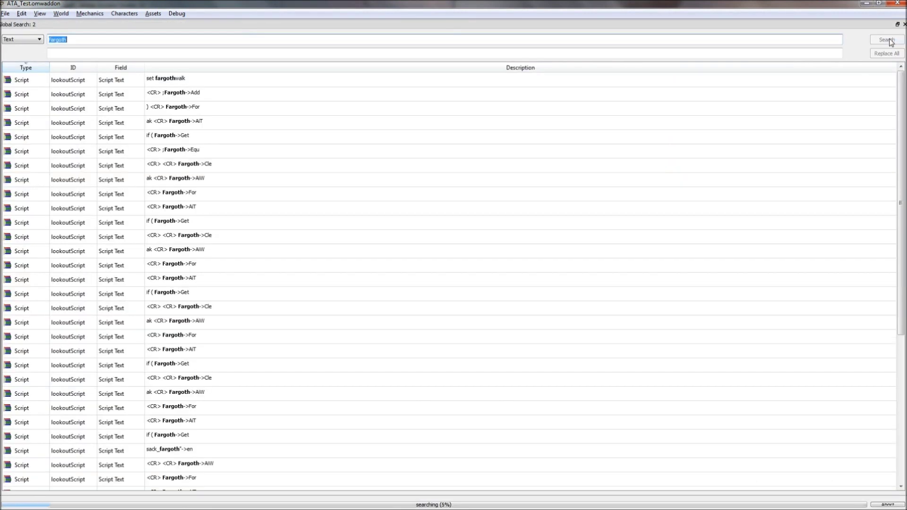
pyautogui.click(177, 80)
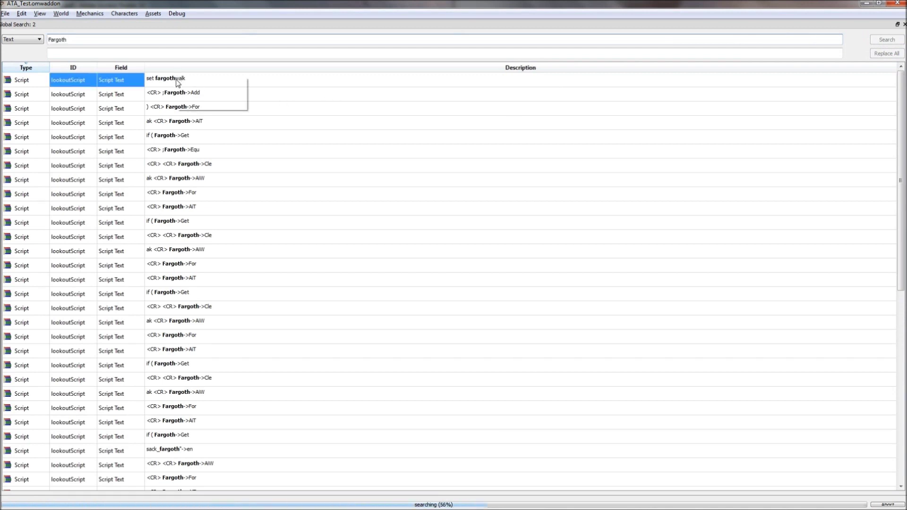
pyautogui.rightClick(177, 79)
pyautogui.click(199, 83)
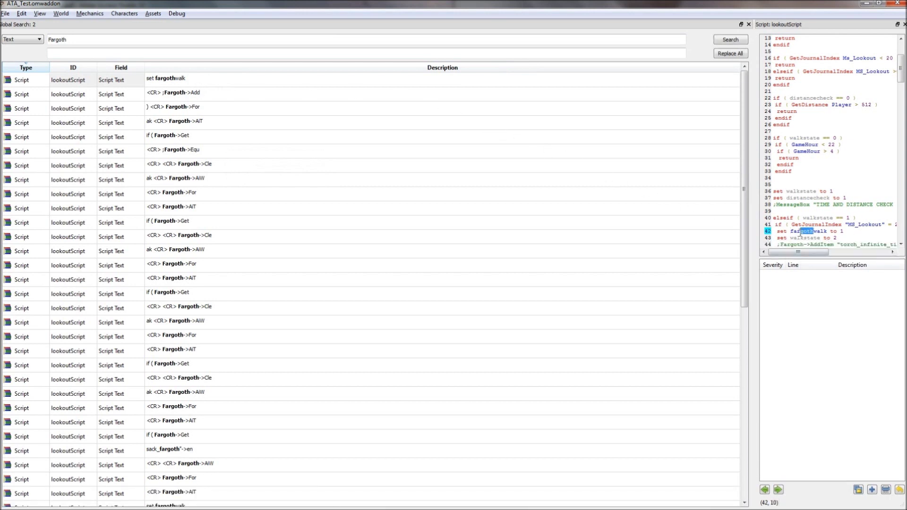
pyautogui.moveTo(814, 232); pyautogui.dragTo(789, 231)
pyautogui.press('Delete')
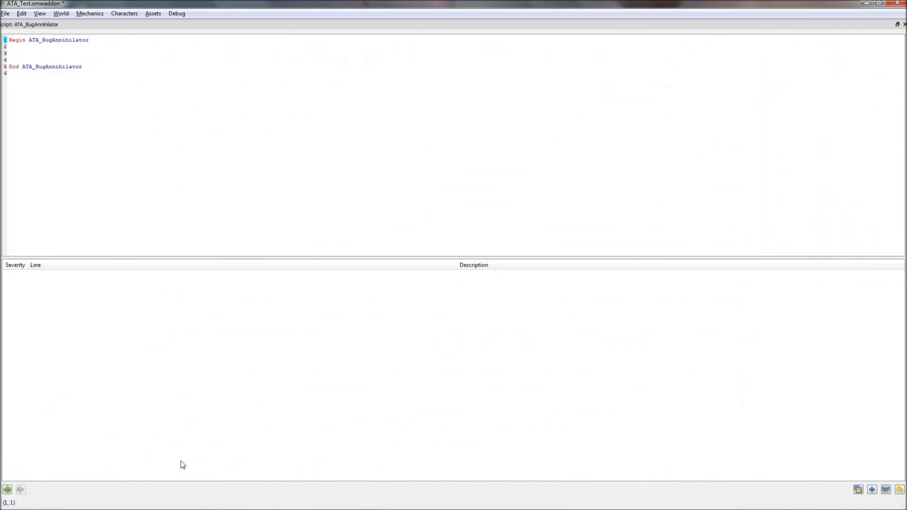
# Step: Return to ATA_BugAnnihilator and add the 'It would be so nice!' comment and Morrowind.bugs lines
pyautogui.click(7, 491)
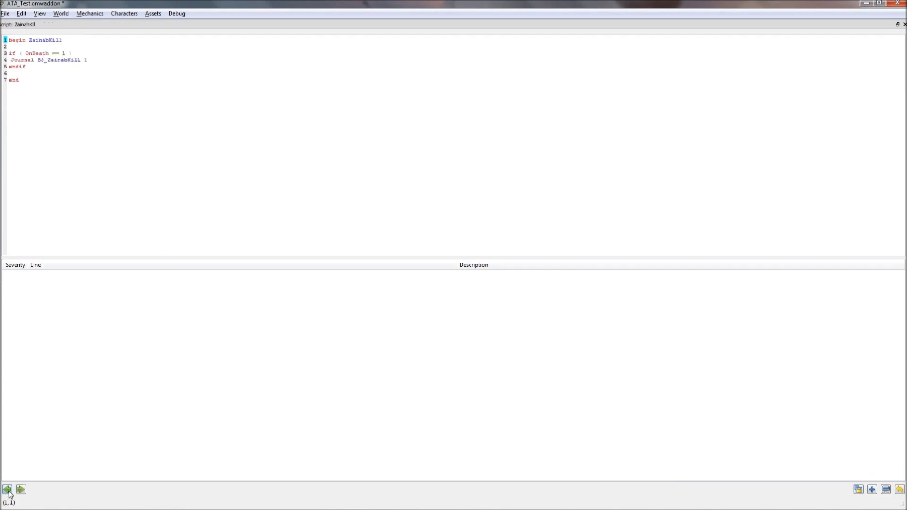
pyautogui.click(20, 490)
pyautogui.write(';It would be so nice! ;-)')
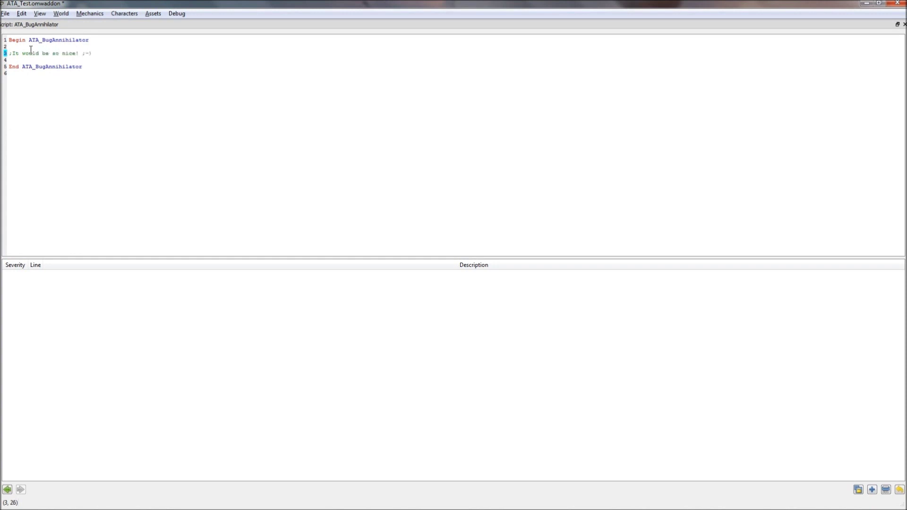
pyautogui.write('! ;-)')
pyautogui.press('Return')
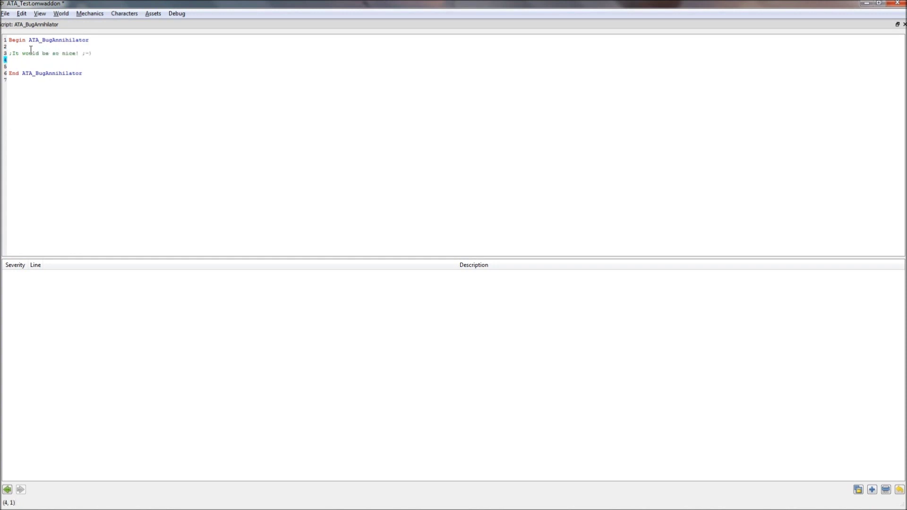
pyautogui.write('Morrowind b')
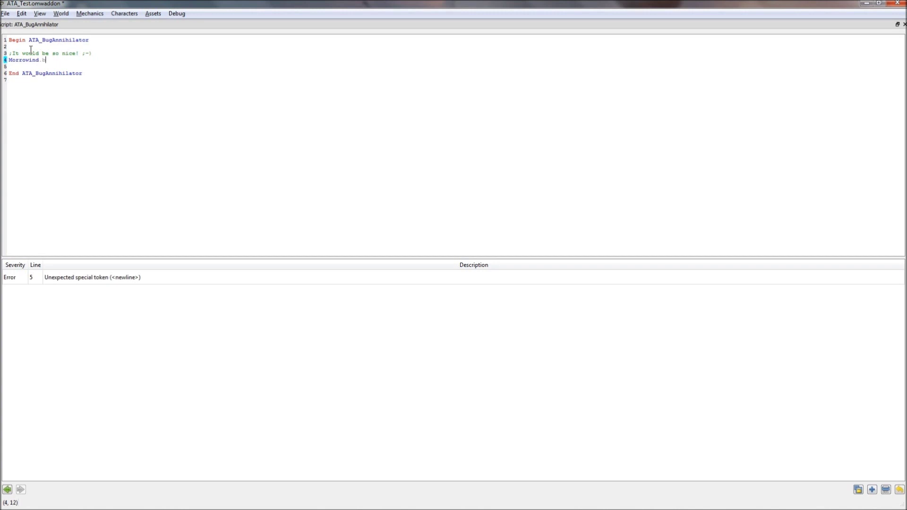
pyautogui.write('ugs-')
pyautogui.press('Return')
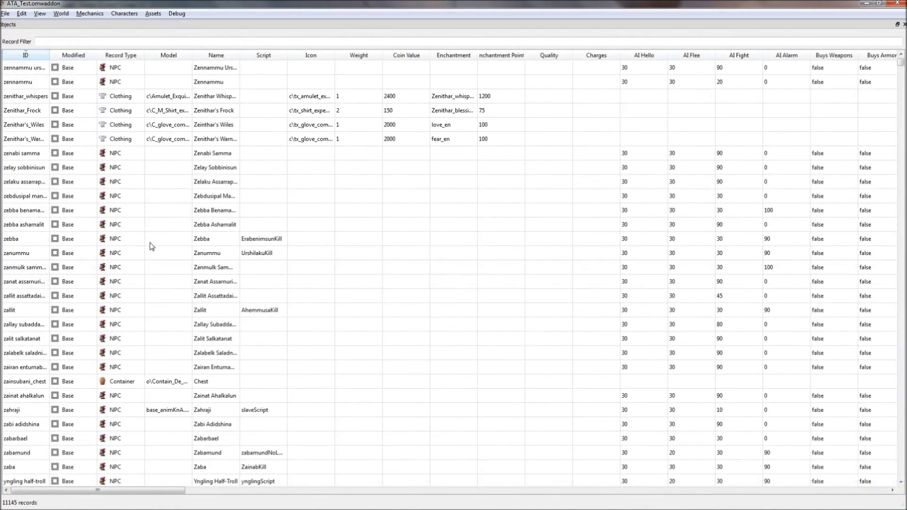
# Step: Show the context options for zebba's Script, Race, Class and Head cells in the table
pyautogui.click(203, 242)
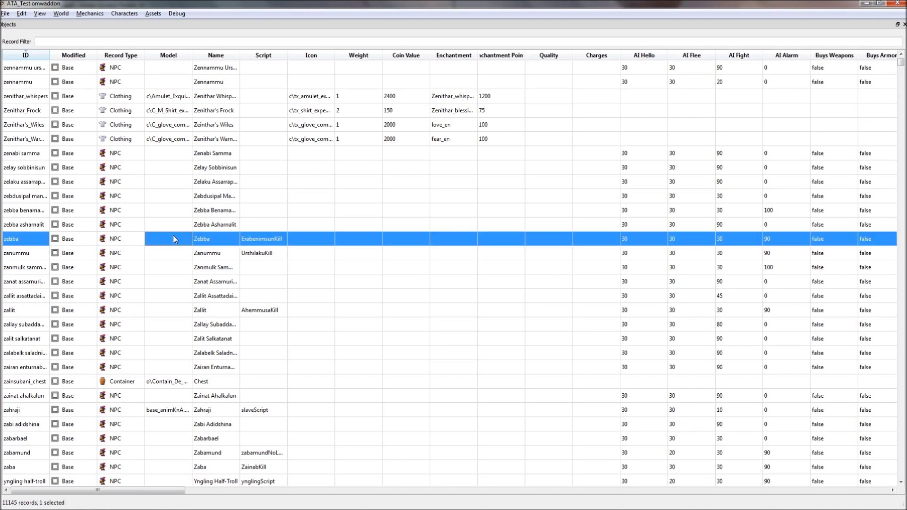
pyautogui.rightClick(266, 241)
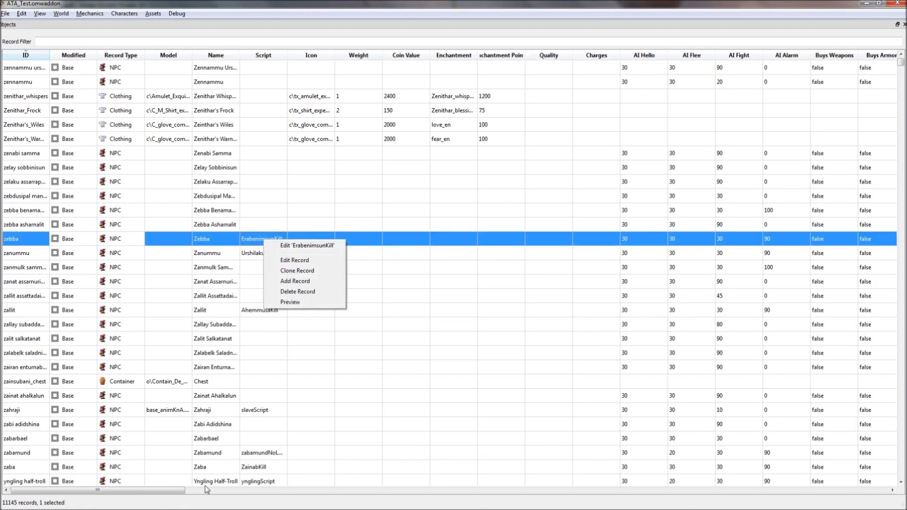
pyautogui.click(169, 489)
pyautogui.moveTo(142, 491); pyautogui.dragTo(766, 490)
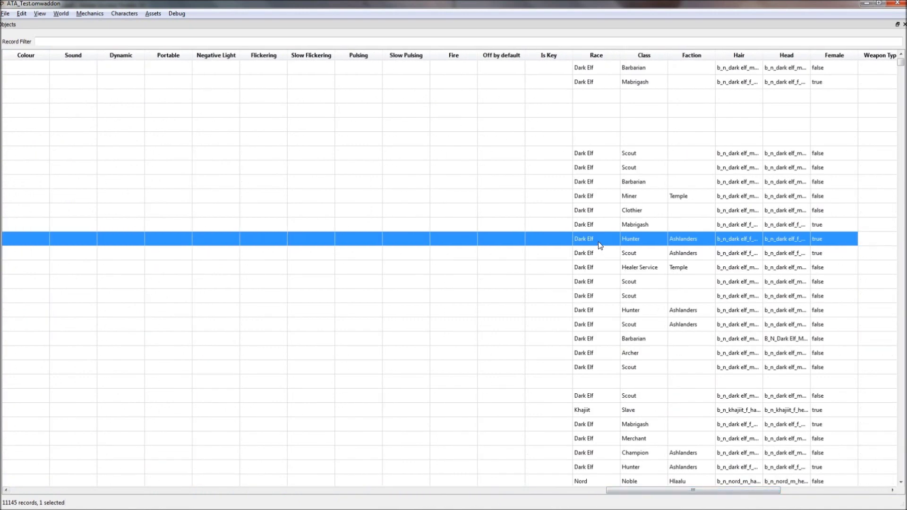
pyautogui.rightClick(595, 242)
pyautogui.click(651, 241)
pyautogui.rightClick(661, 239)
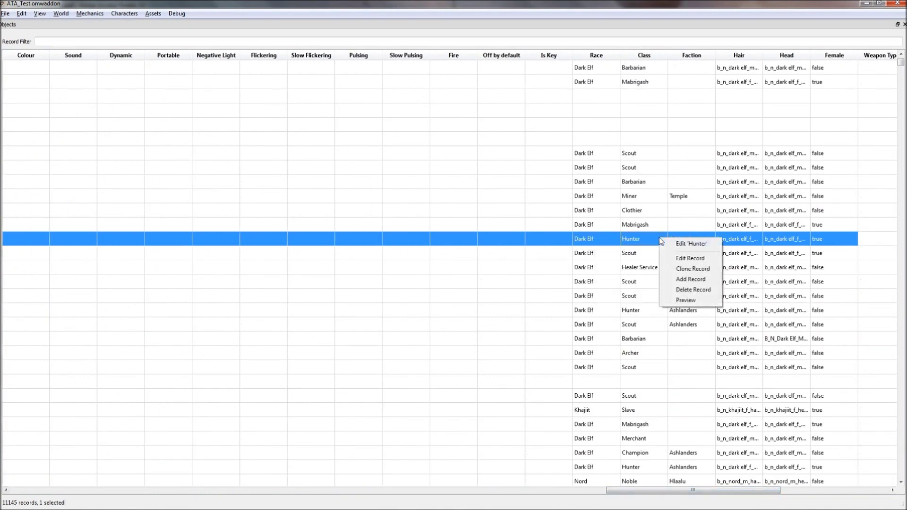
pyautogui.click(786, 239)
pyautogui.rightClick(792, 240)
pyautogui.click(499, 246)
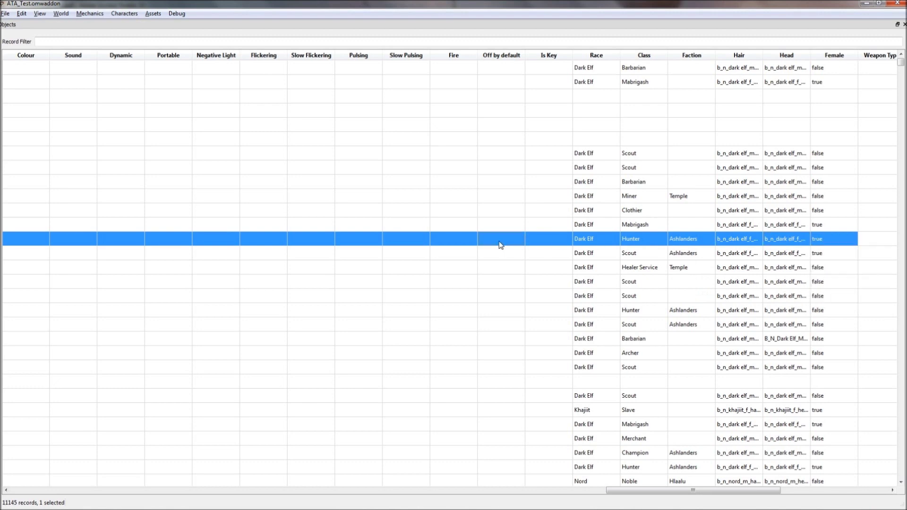
# Step: Open zebba's record and show Edit options for its script, Dark Elf, Hunter and Ashlanders references
pyautogui.doubleClick(498, 246)
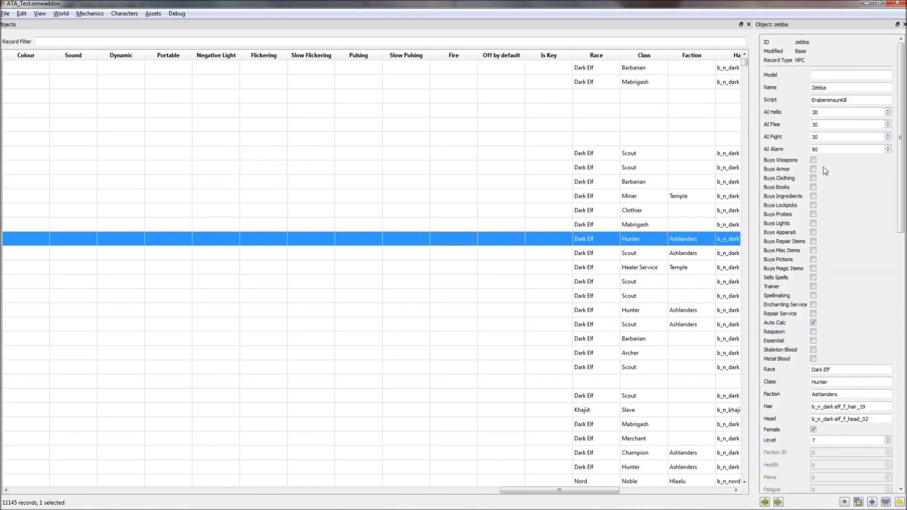
pyautogui.rightClick(836, 100)
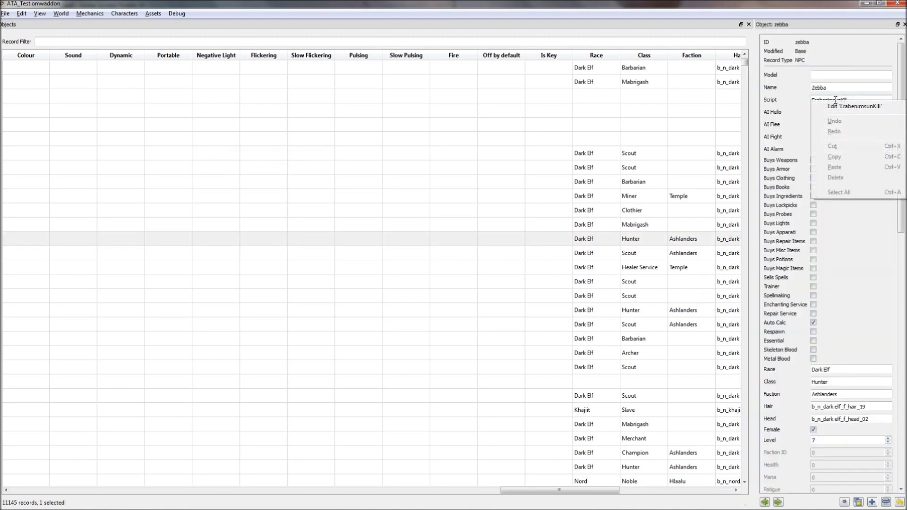
pyautogui.rightClick(827, 369)
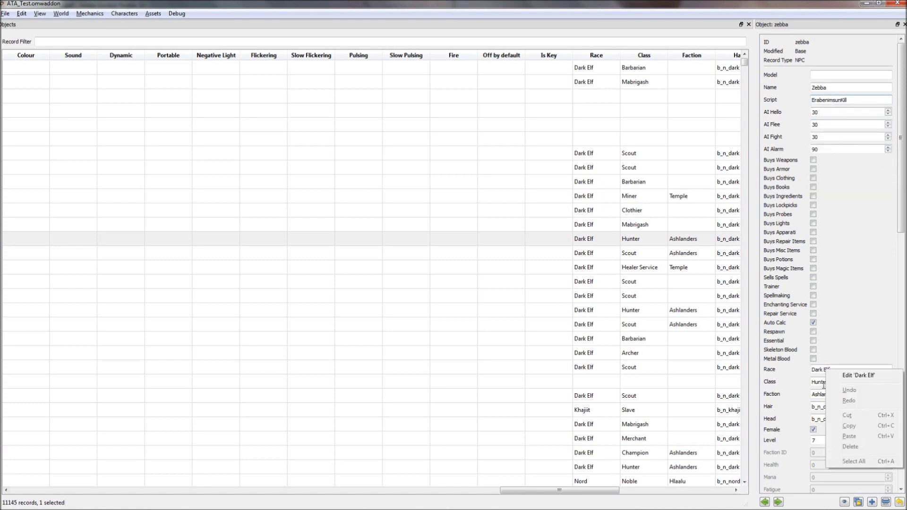
pyautogui.rightClick(824, 383)
pyautogui.rightClick(818, 394)
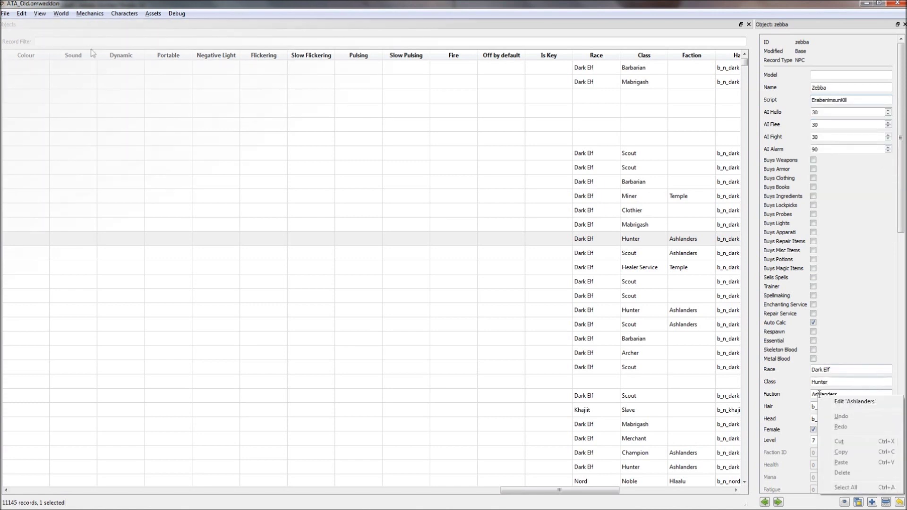
# Step: In the Regions table, set West Gash Region's map colour to Darkgreen
pyautogui.click(76, 24)
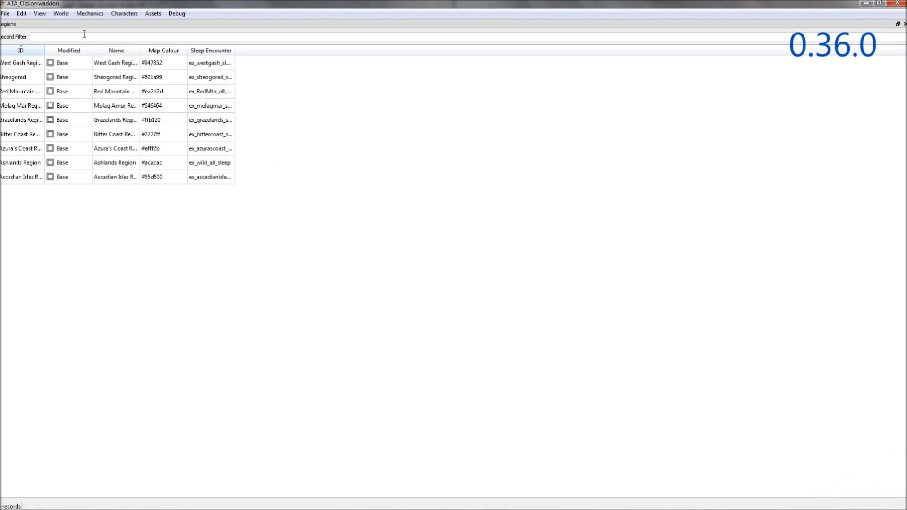
pyautogui.click(154, 62)
pyautogui.doubleClick(159, 64)
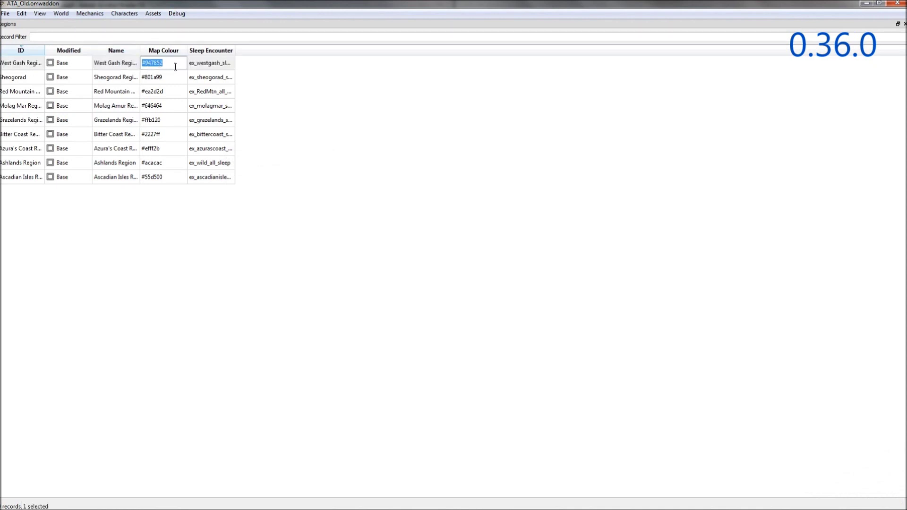
pyautogui.write('Darkgreen')
pyautogui.press('Return')
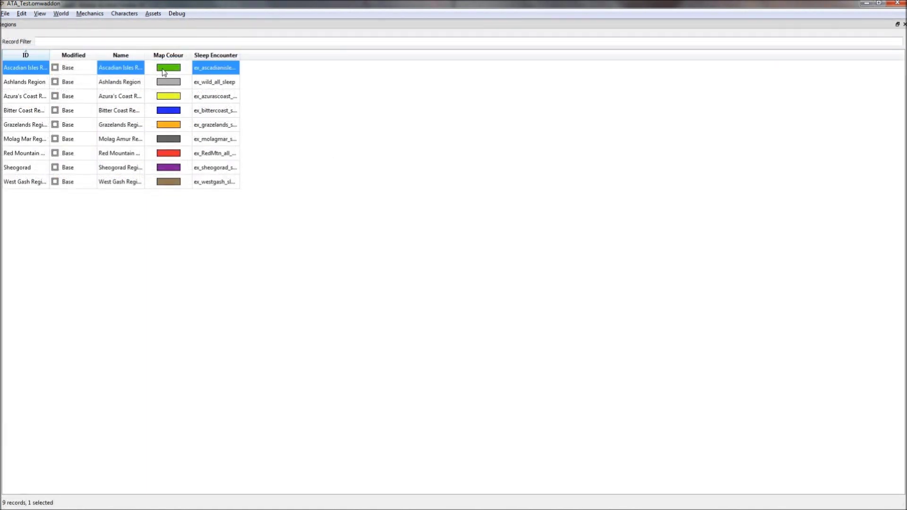
# Step: Open the colour picker for Ascadian Isles Region's map colour and sweep across the hue field
pyautogui.click(164, 70)
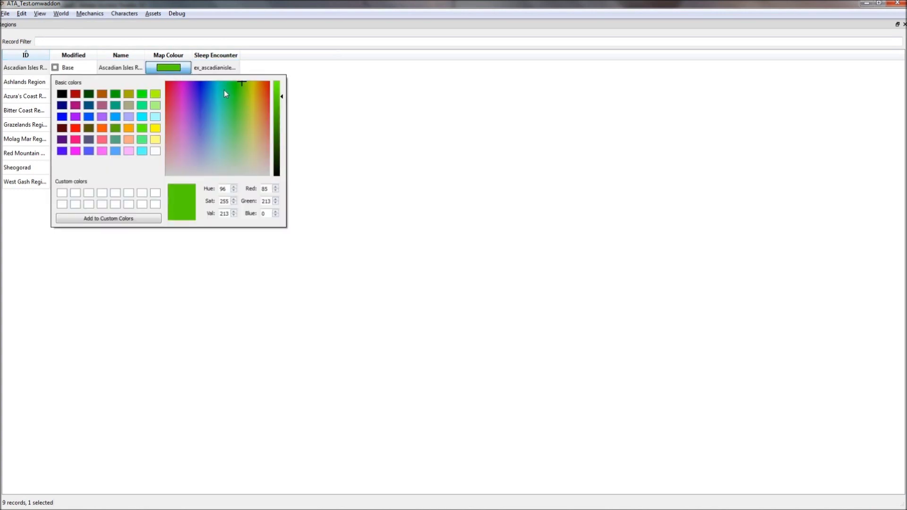
pyautogui.moveTo(241, 106); pyautogui.dragTo(280, 99)
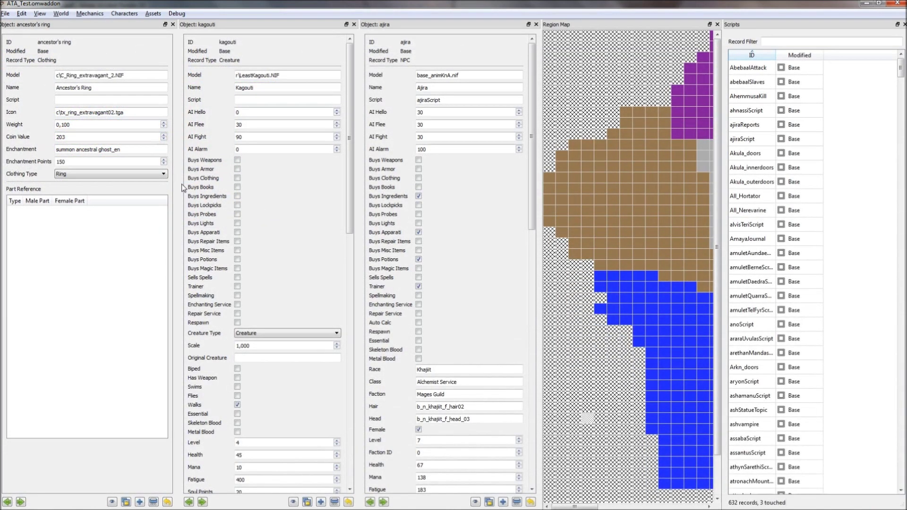
# Step: Close the ancestor's ring, kagouti, Region Map, Scripts and ajira subviews with Ctrl+W
pyautogui.click(140, 76)
pyautogui.hotkey('ctrl', 'w')
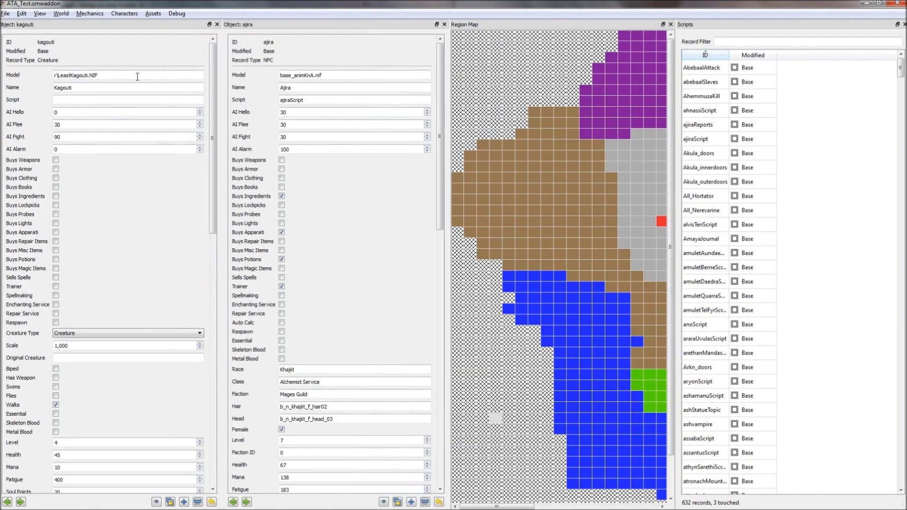
pyautogui.hotkey('ctrl', 'w')
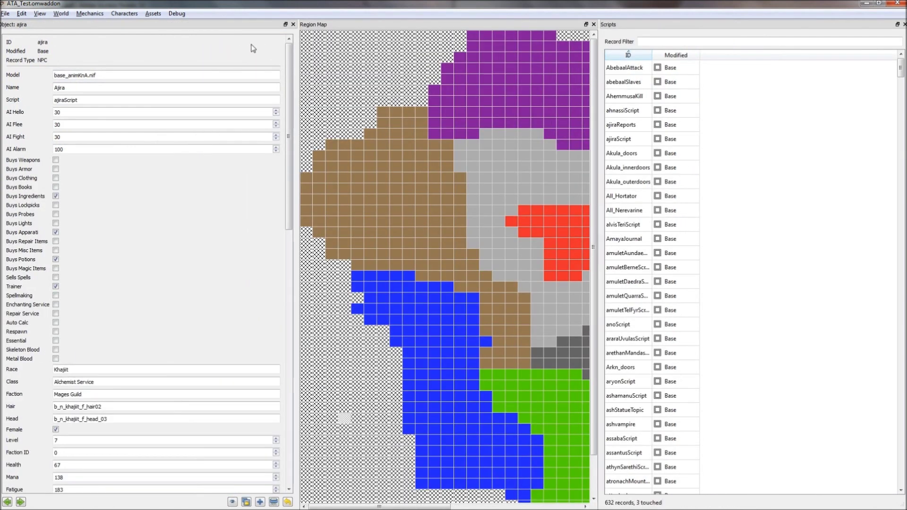
pyautogui.hotkey('ctrl', 'w')
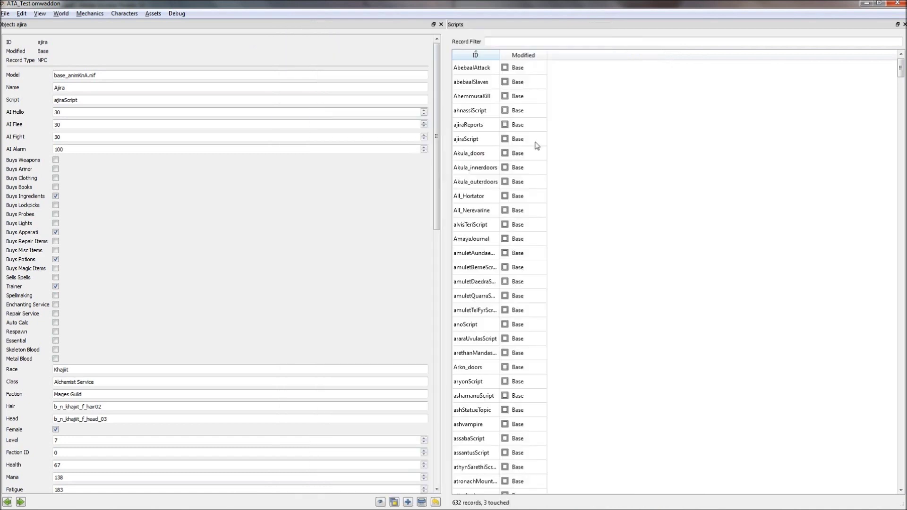
pyautogui.click(528, 67)
pyautogui.hotkey('ctrl', 'w')
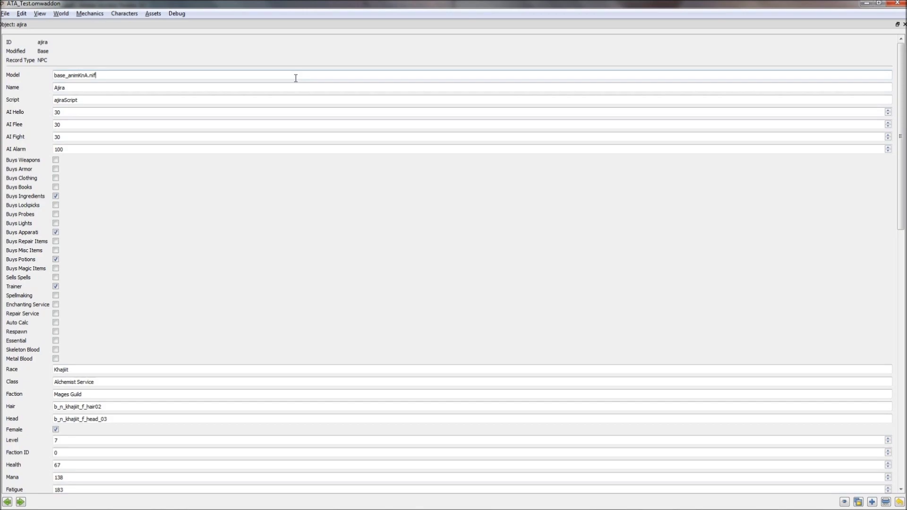
pyautogui.hotkey('ctrl', 'w')
pyautogui.click(89, 13)
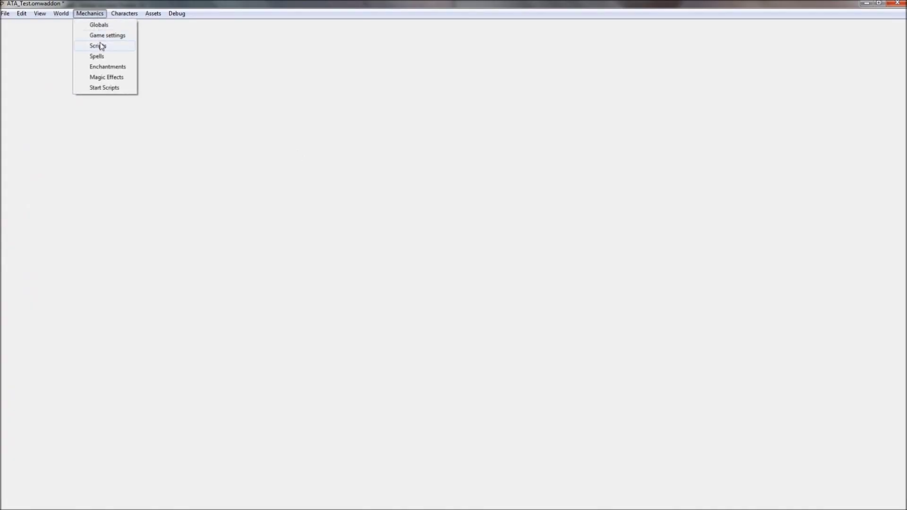
# Step: Open the Scripts table and view AddedScript and abebaalSlaves in side-by-side script editors
pyautogui.click(96, 42)
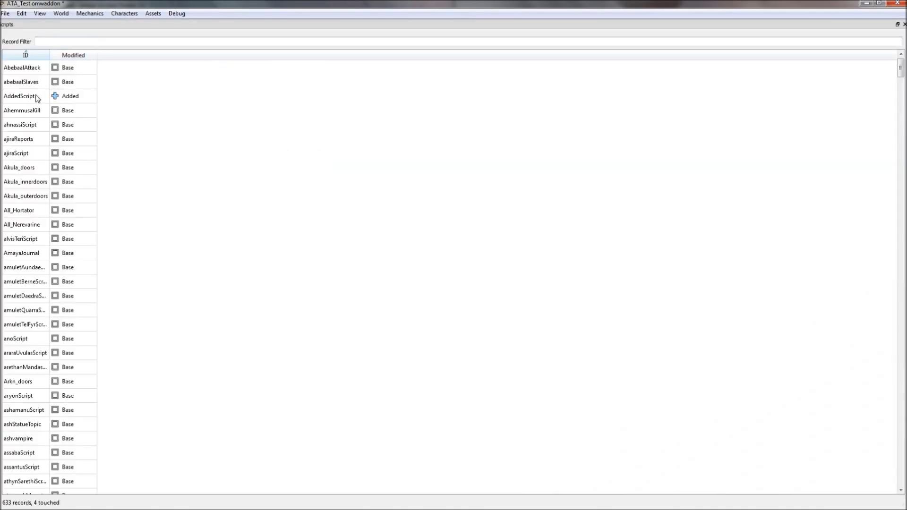
pyautogui.click(21, 96)
pyautogui.rightClick(21, 95)
pyautogui.click(55, 102)
pyautogui.click(21, 81)
pyautogui.rightClick(21, 82)
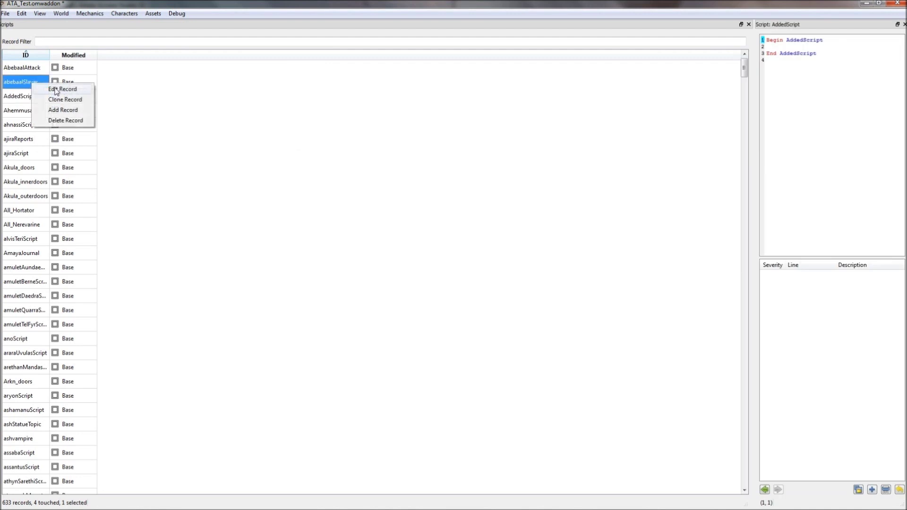
pyautogui.click(59, 90)
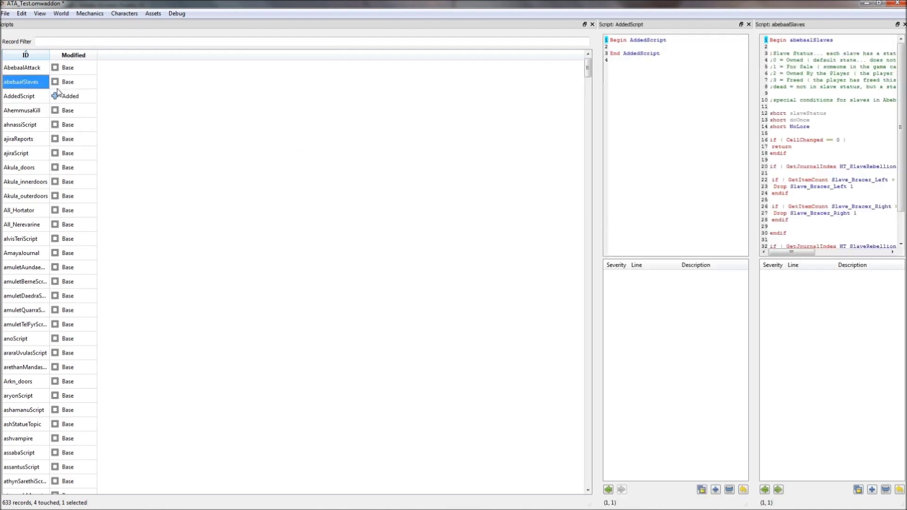
# Step: Delete the AddedScript and abebaalSlaves script records
pyautogui.click(29, 98)
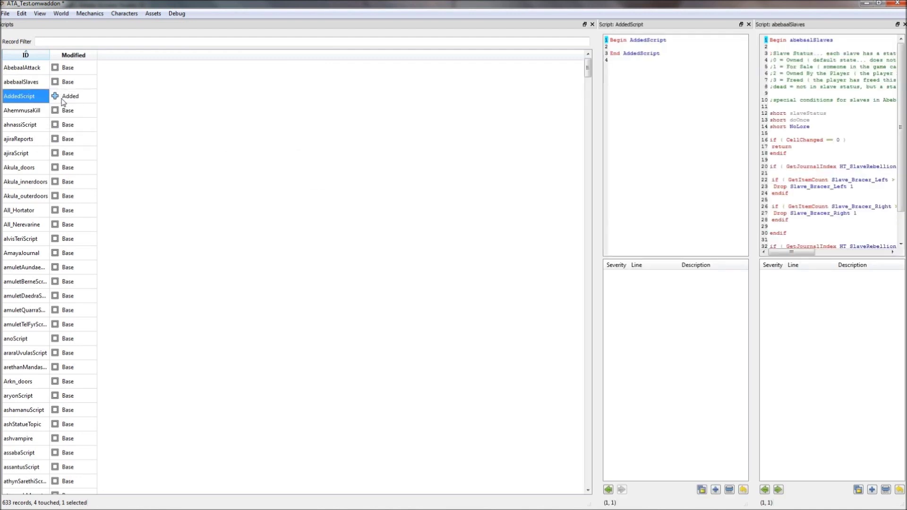
pyautogui.rightClick(50, 99)
pyautogui.click(77, 153)
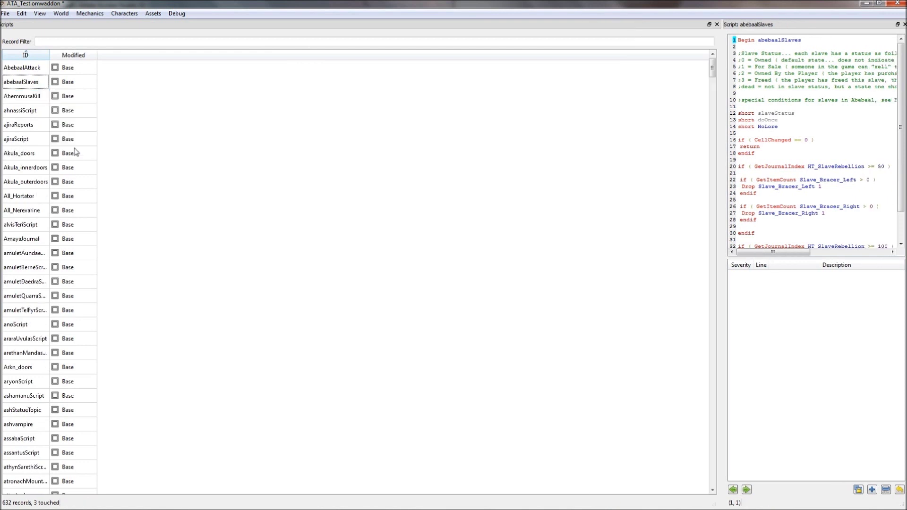
pyautogui.click(29, 82)
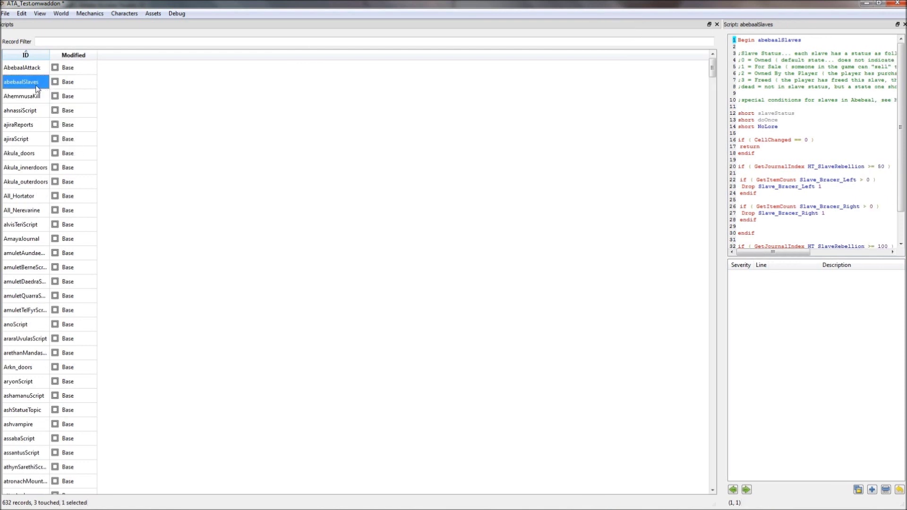
pyautogui.rightClick(43, 87)
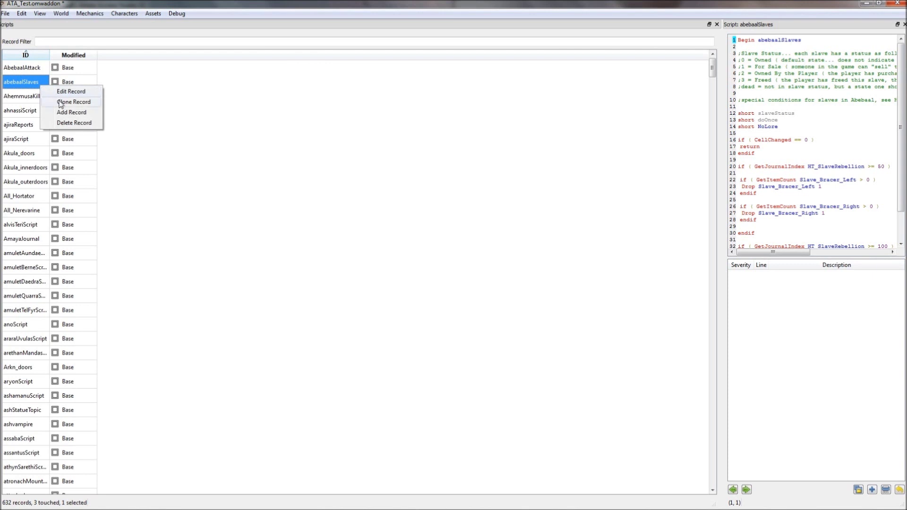
pyautogui.click(74, 123)
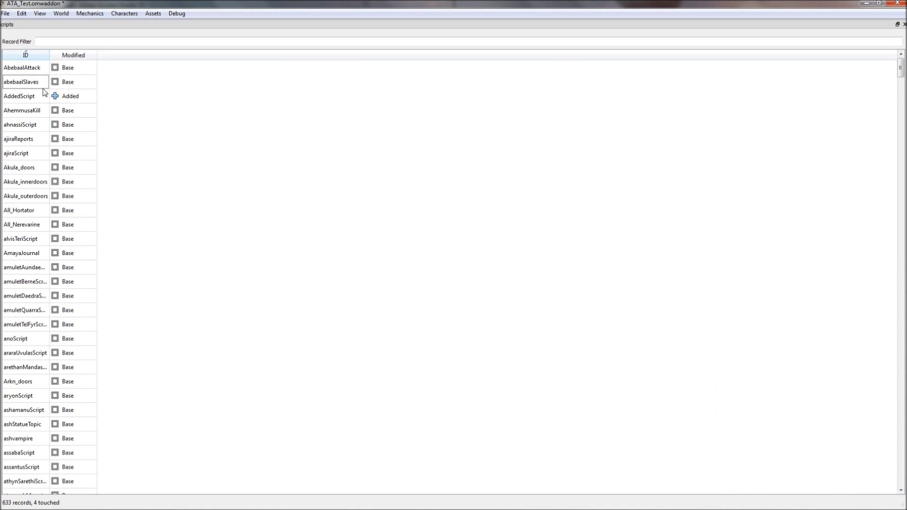
# Step: Mark abebaalSlaves as deleted and revert AddedScript out of the list
pyautogui.rightClick(29, 82)
pyautogui.click(71, 121)
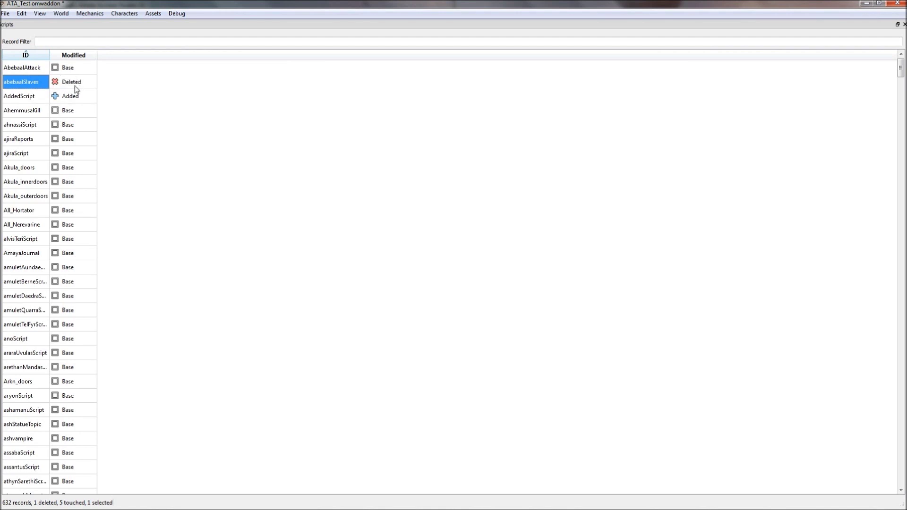
pyautogui.click(42, 98)
pyautogui.rightClick(43, 98)
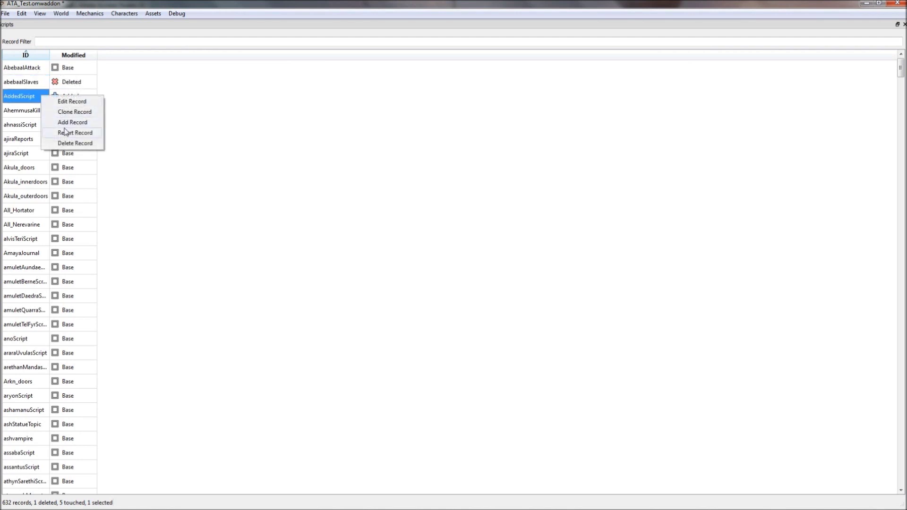
pyautogui.click(75, 142)
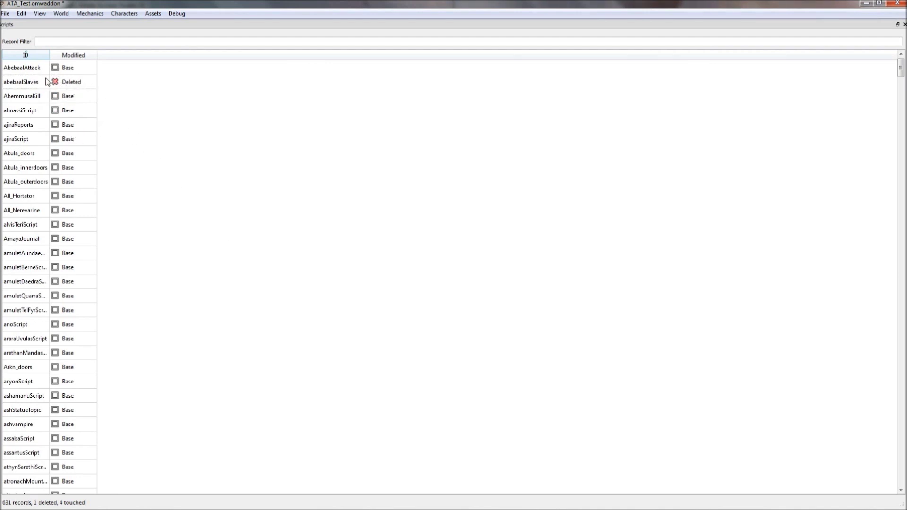
# Step: Clone abebaalSlaves as ClonedScript and open it in a script editor
pyautogui.rightClick(43, 82)
pyautogui.click(71, 95)
pyautogui.write('ClonedScript')
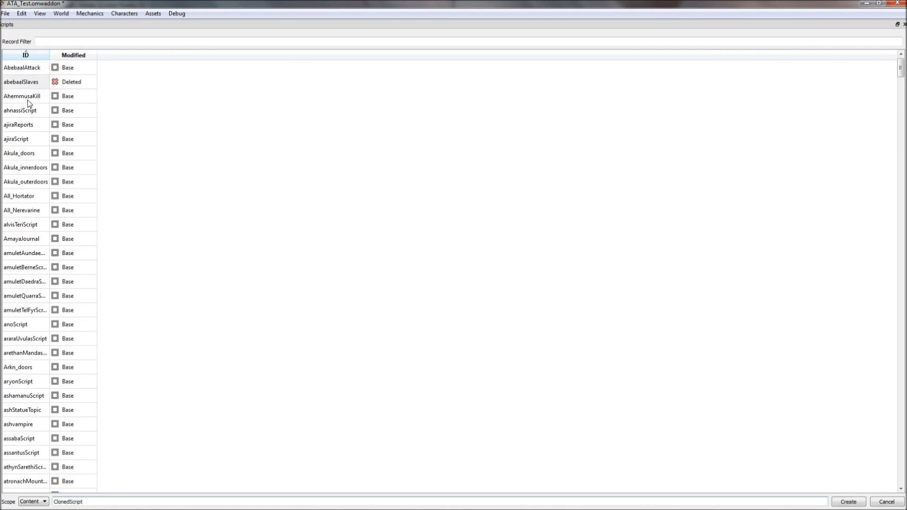
pyautogui.click(848, 502)
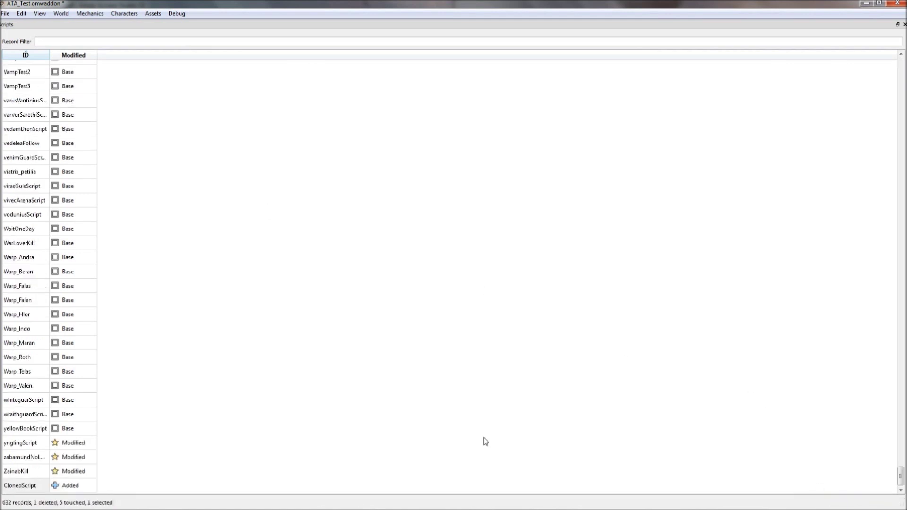
pyautogui.rightClick(21, 485)
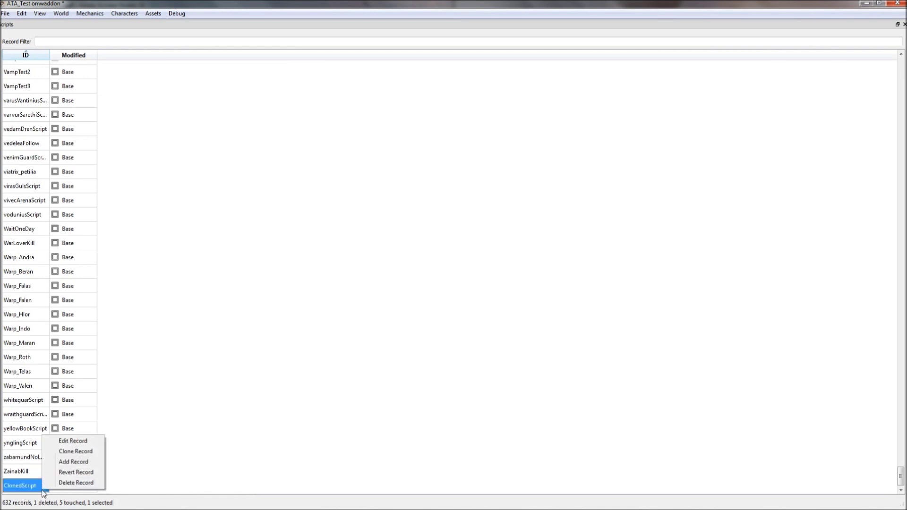
pyautogui.click(71, 446)
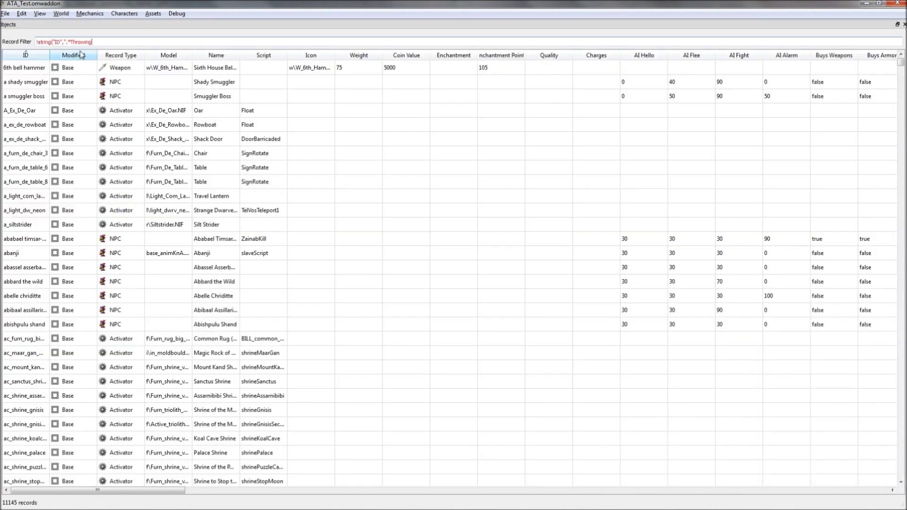
# Step: Apply the throwing filter and clone the chitin throwing star as Throwing Starsssss
pyautogui.press('Return')
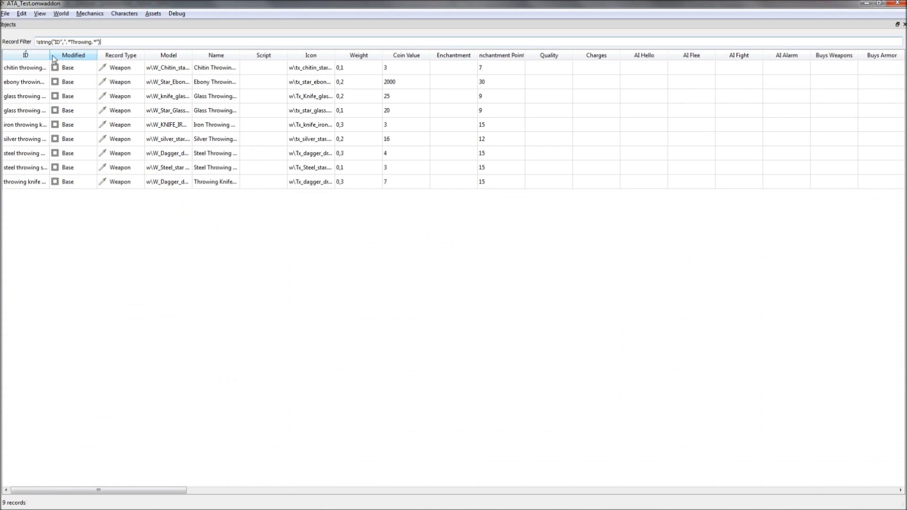
pyautogui.moveTo(51, 56); pyautogui.dragTo(103, 55)
pyautogui.rightClick(29, 68)
pyautogui.click(67, 90)
pyautogui.write('Thr')
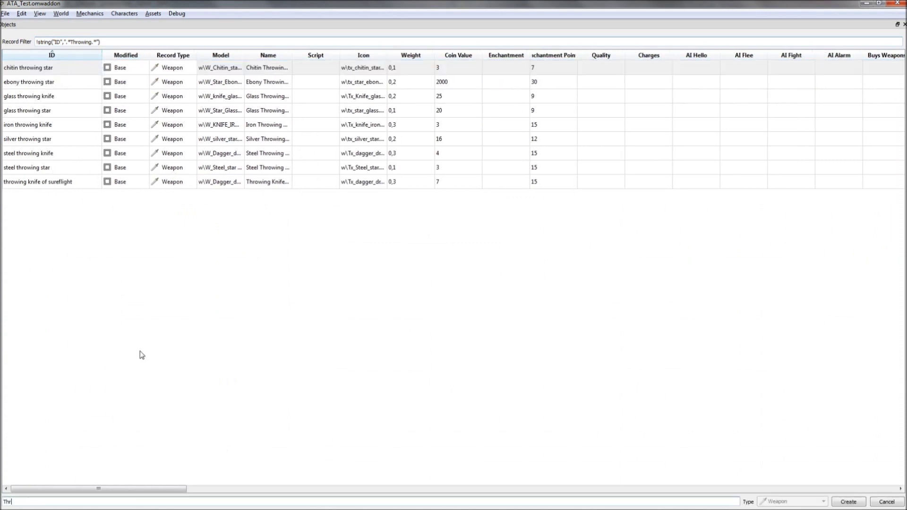
pyautogui.write('ssssss')
pyautogui.click(849, 501)
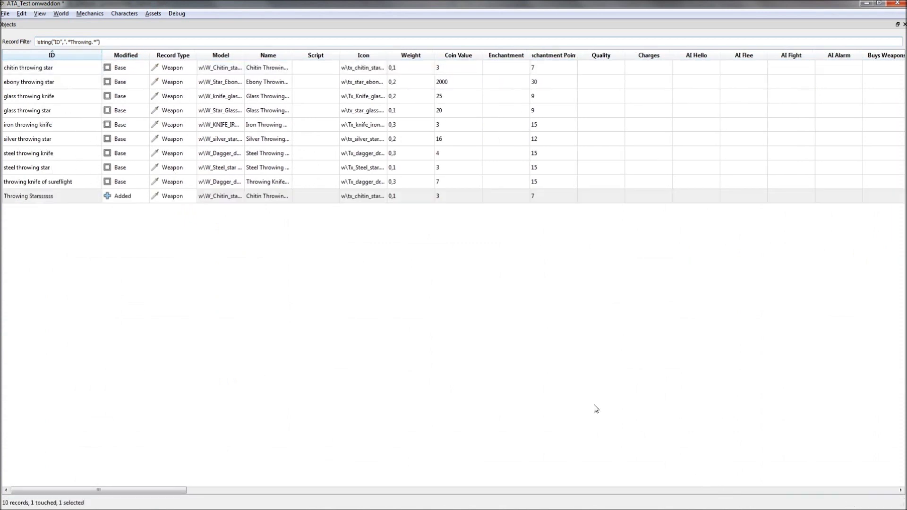
# Step: Add a brand-new record named Throwing Spearssssss
pyautogui.rightClick(92, 219)
pyautogui.click(113, 232)
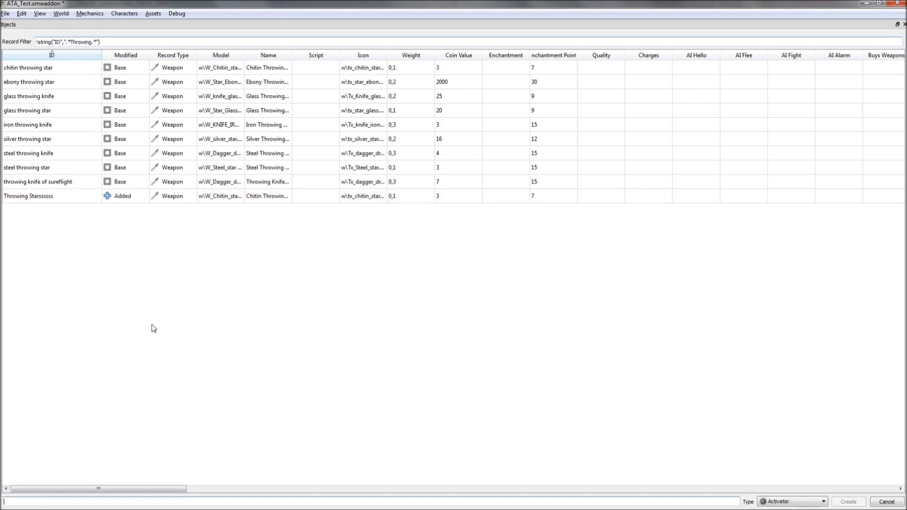
pyautogui.write('Throwing Spearssssss')
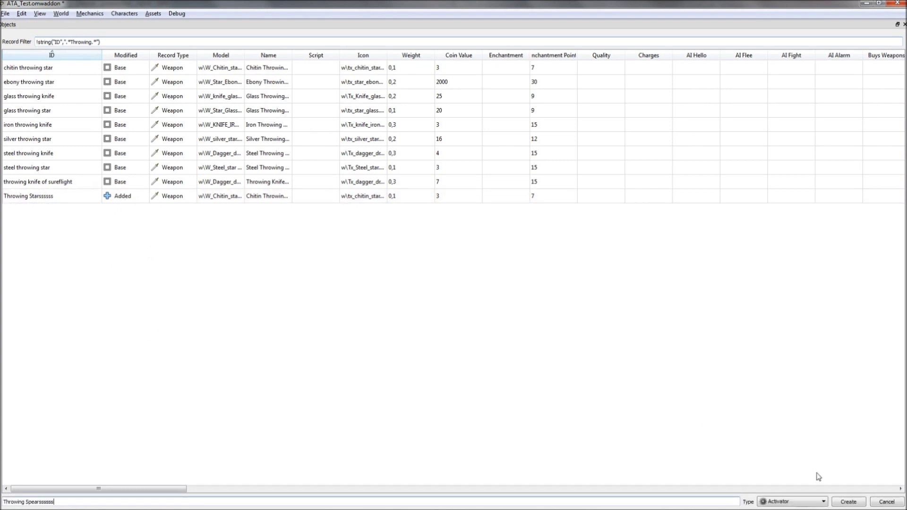
pyautogui.click(848, 502)
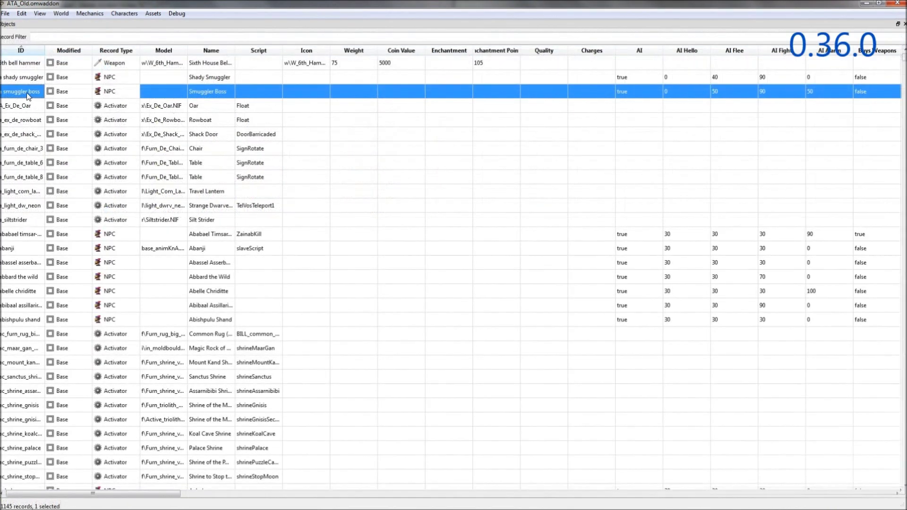
# Step: Open the smuggler boss record and set AI Hello to 12 and steel spear count to 2
pyautogui.doubleClick(27, 93)
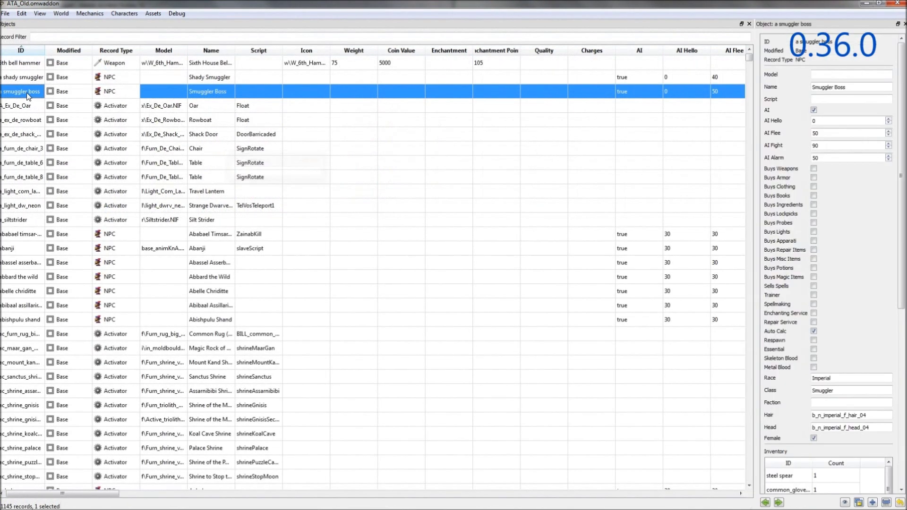
pyautogui.doubleClick(846, 121)
pyautogui.write('12')
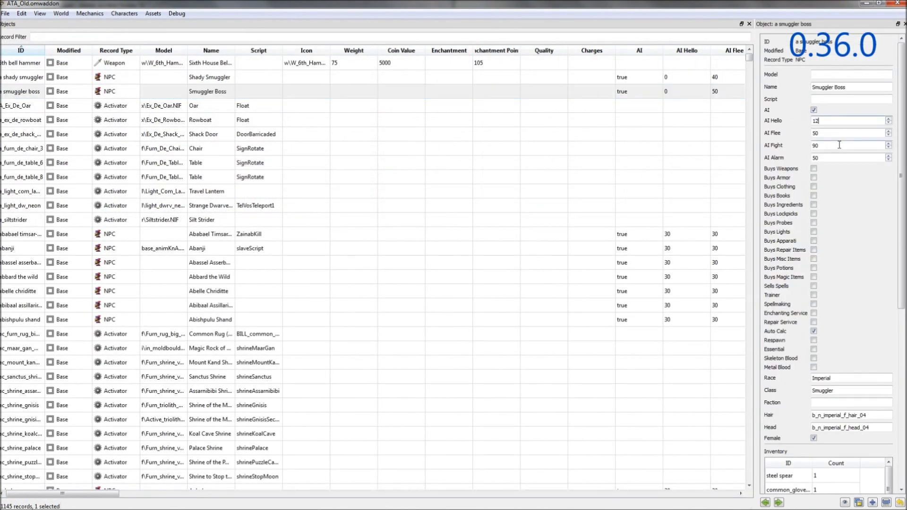
pyautogui.scroll(-4, 836, 213)
pyautogui.scroll(-3, 836, 247)
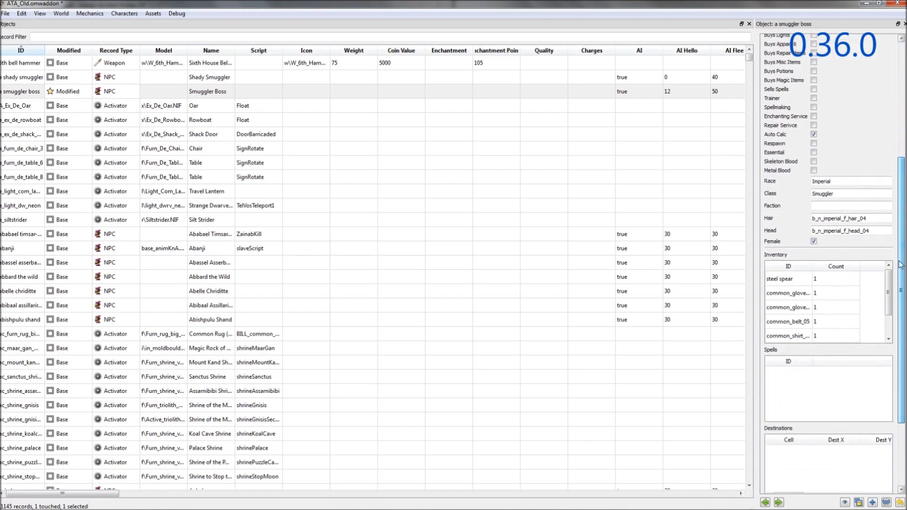
pyautogui.doubleClick(836, 279)
pyautogui.write('2')
pyautogui.press('Return')
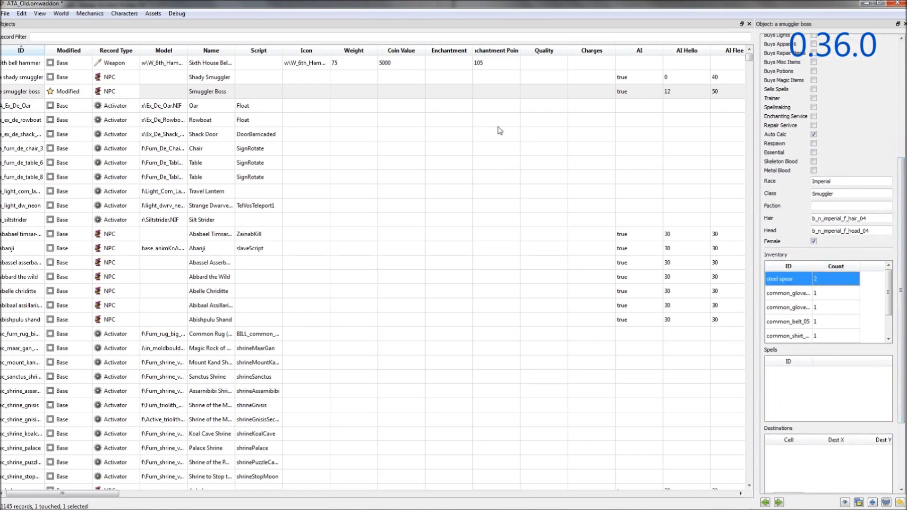
# Step: Undo the steel spear count and AI Hello changes
pyautogui.click(22, 13)
pyautogui.click(40, 26)
pyautogui.click(22, 13)
pyautogui.click(41, 25)
pyautogui.click(22, 13)
pyautogui.press('Escape')
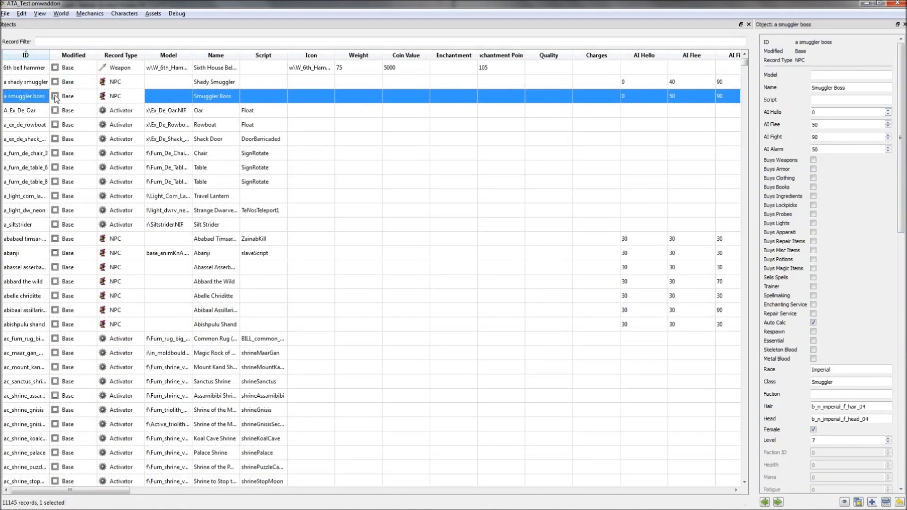
# Step: Set the smuggler boss's AI Hello to 12 and steel spear count to 2
pyautogui.click(847, 112)
pyautogui.write('12')
pyautogui.click(847, 124)
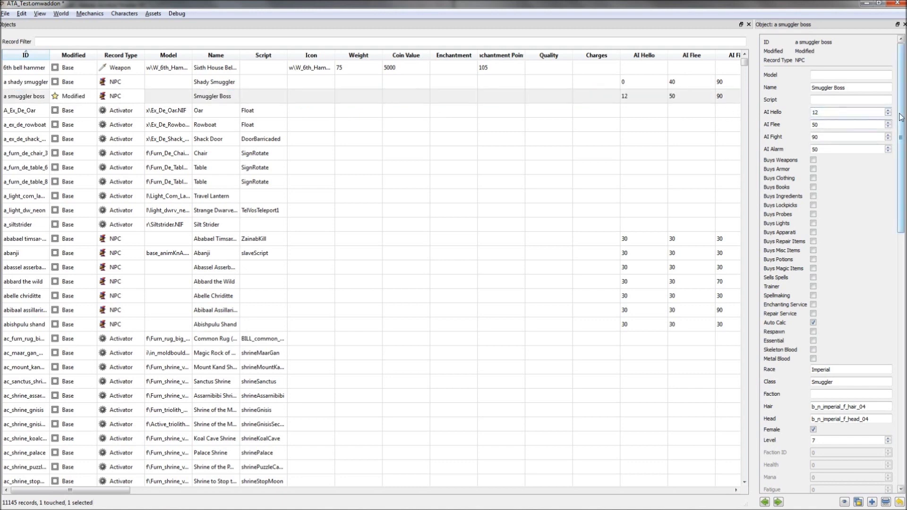
pyautogui.scroll(-5, 850, 212)
pyautogui.scroll(-5, 850, 213)
pyautogui.scroll(-3, 850, 213)
pyautogui.doubleClick(838, 213)
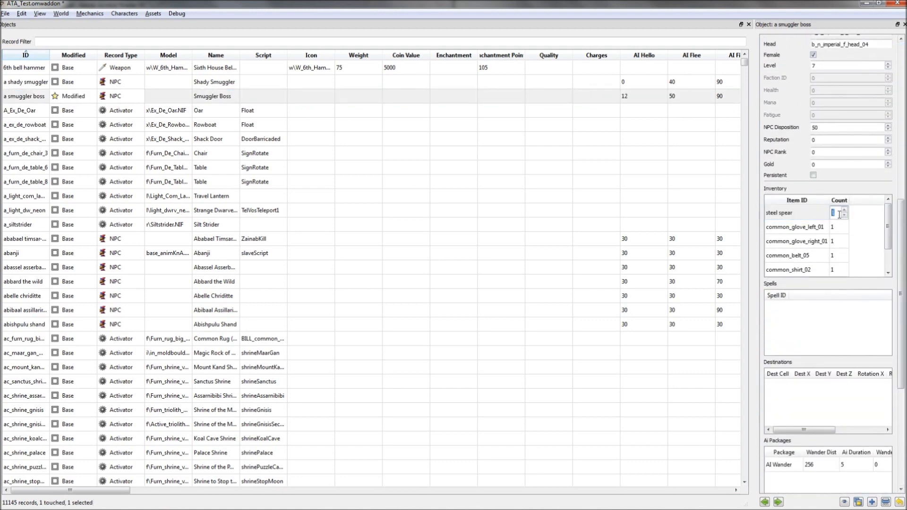
pyautogui.write('2')
pyautogui.press('Return')
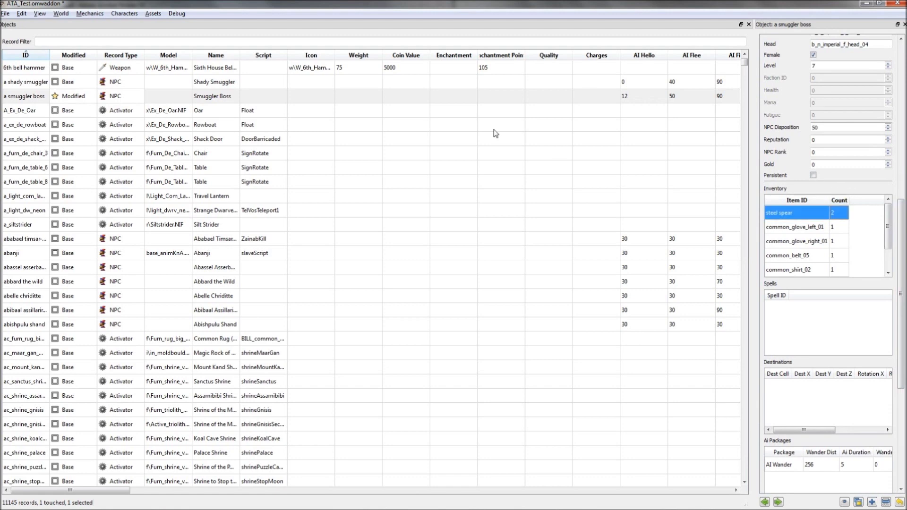
# Step: Undo the steel spear count and AI Hello edits
pyautogui.click(23, 13)
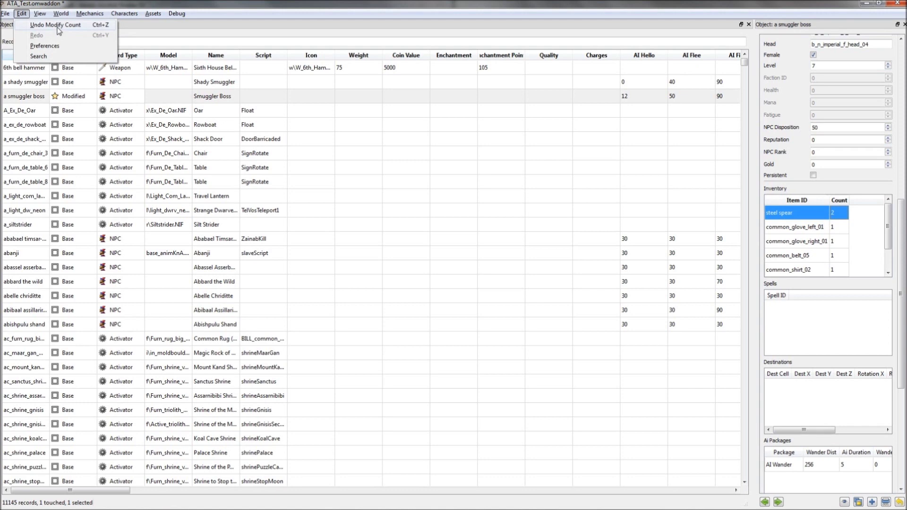
pyautogui.click(56, 25)
pyautogui.click(23, 14)
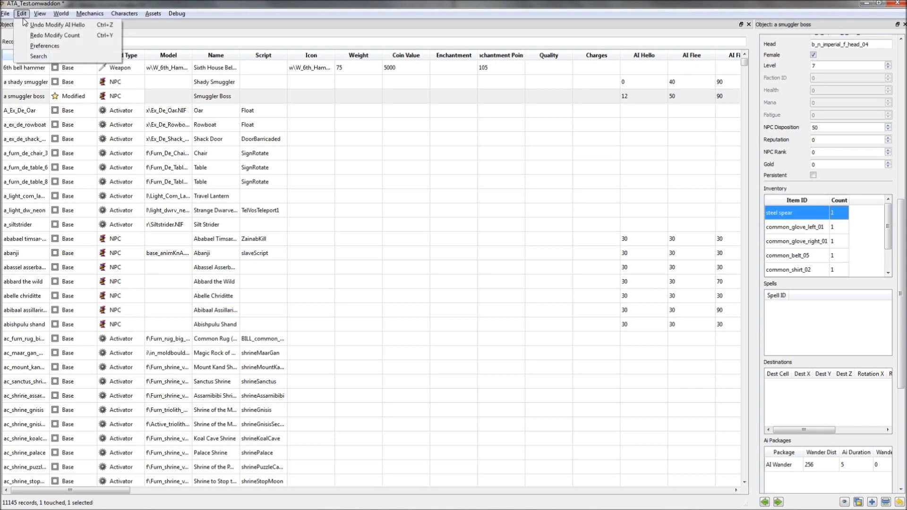
pyautogui.click(60, 26)
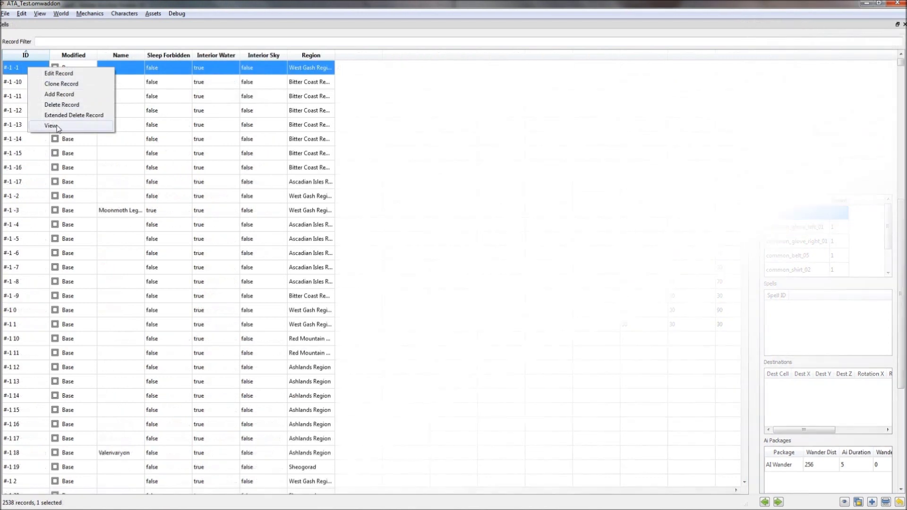
# Step: View cell #-1 -1 in a maximised 3D scene, orbiting down onto the terrain
pyautogui.click(51, 125)
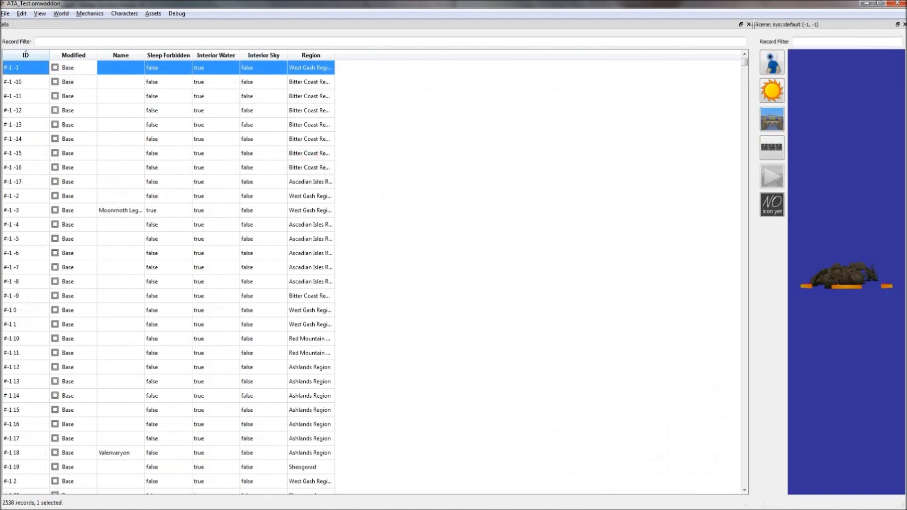
pyautogui.doubleClick(752, 25)
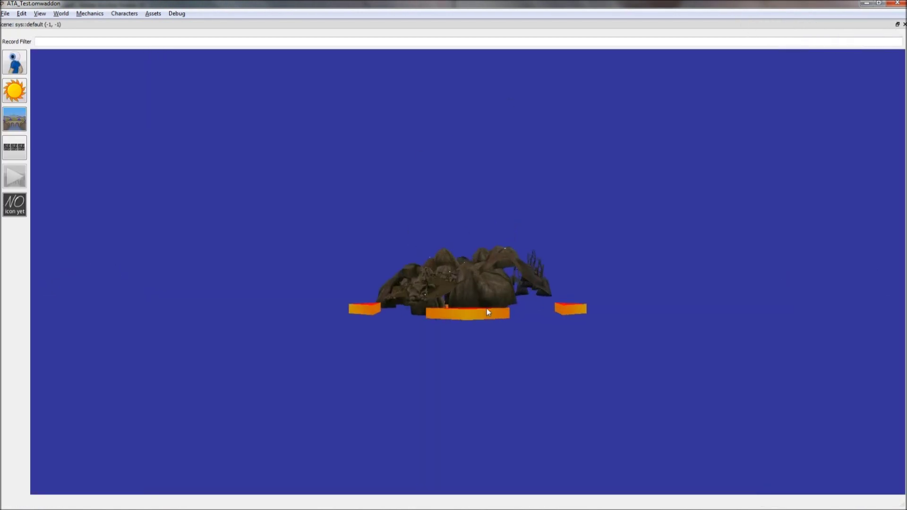
pyautogui.scroll(5, 488, 312)
pyautogui.moveTo(485, 399); pyautogui.dragTo(610, 448, button='middle')
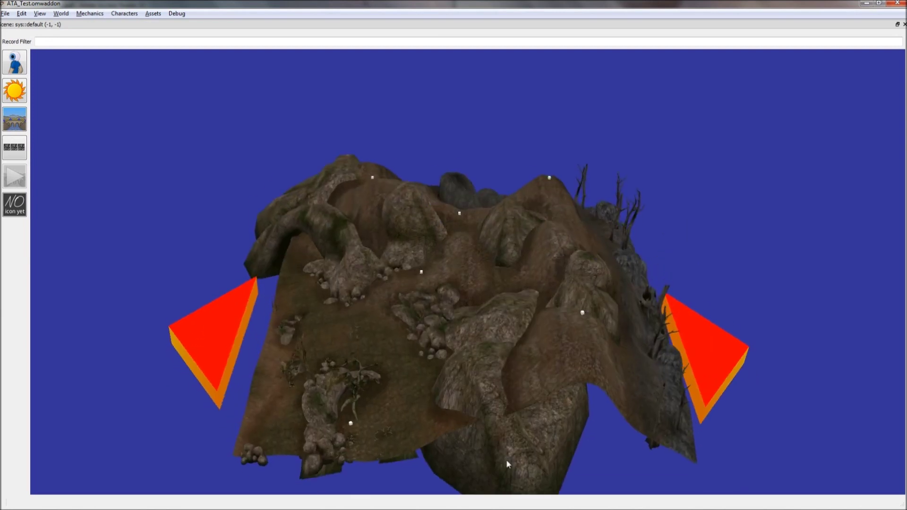
pyautogui.scroll(-3, 672, 398)
# Step: Load the neighbouring terrain cells east, south and around cell #-1 -1
pyautogui.click(642, 336)
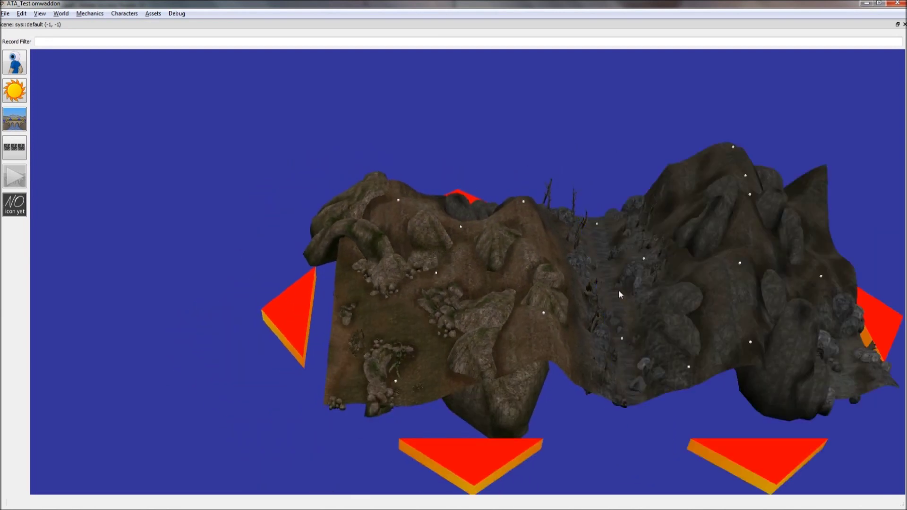
pyautogui.scroll(-4, 451, 416)
pyautogui.scroll(-4, 496, 396)
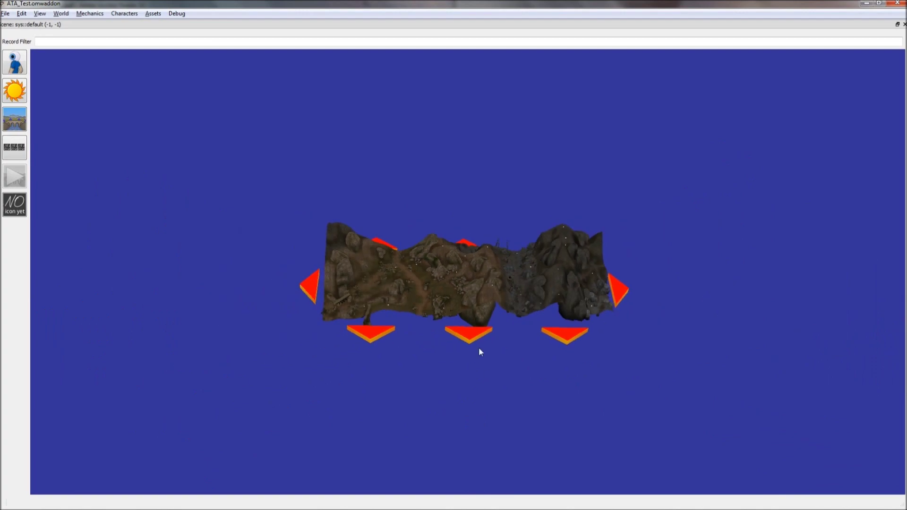
pyautogui.click(467, 334)
pyautogui.click(566, 334)
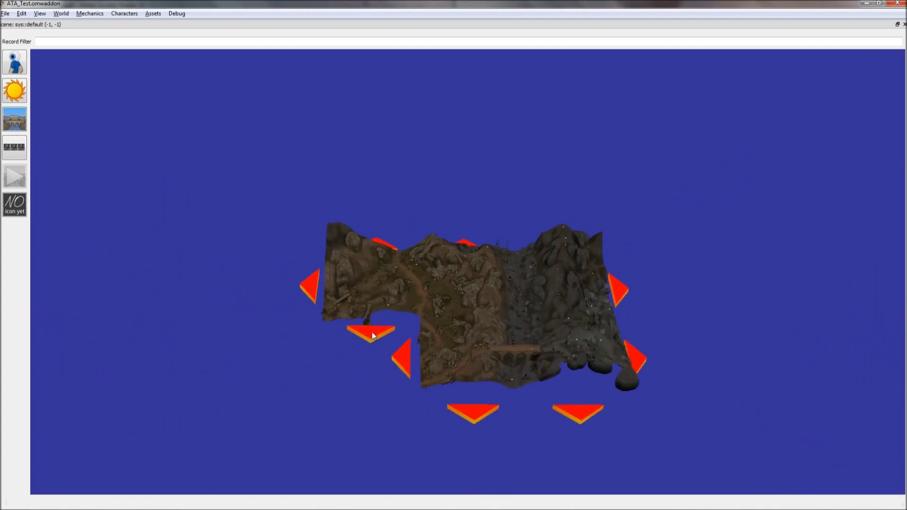
pyautogui.click(370, 333)
pyautogui.click(397, 163)
pyautogui.click(484, 73)
pyautogui.scroll(5, 450, 246)
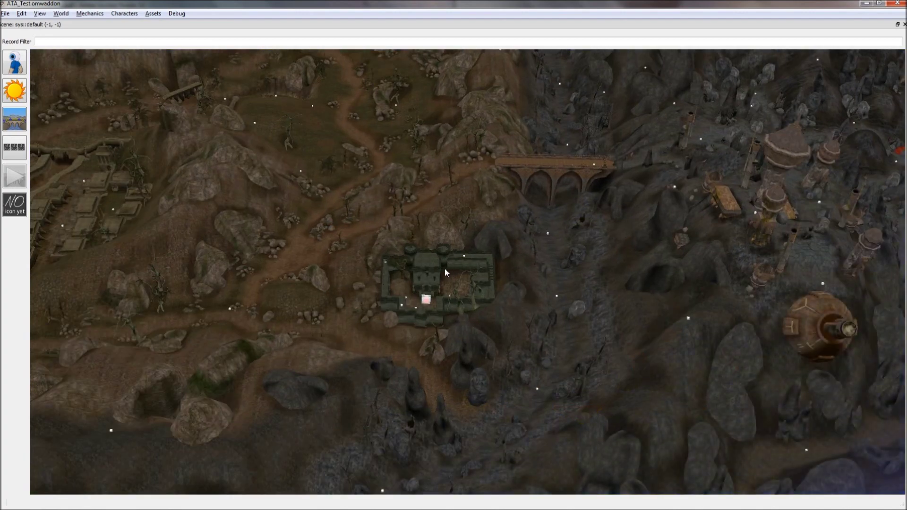
# Step: Select the fort scaffold, a tree, the tower, another tree and a rock, then deselect all
pyautogui.click(423, 268)
pyautogui.click(493, 234)
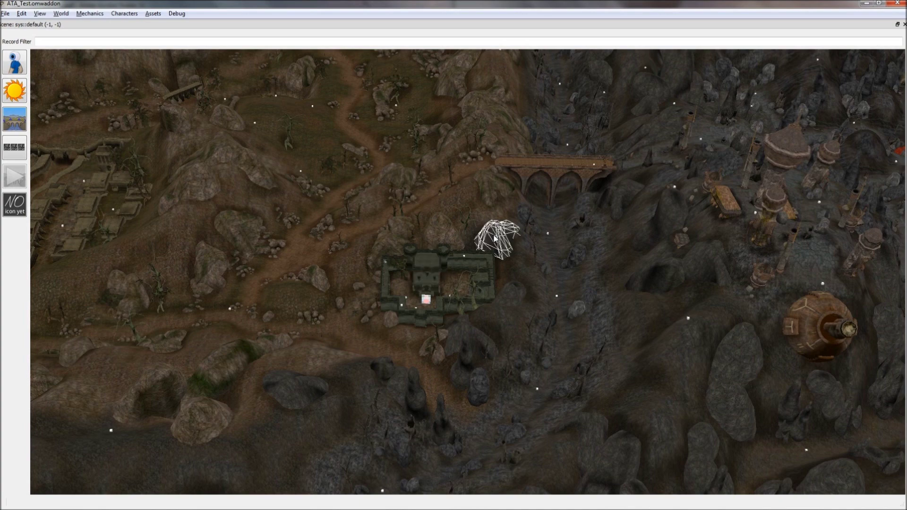
pyautogui.moveTo(493, 234); pyautogui.dragTo(530, 218)
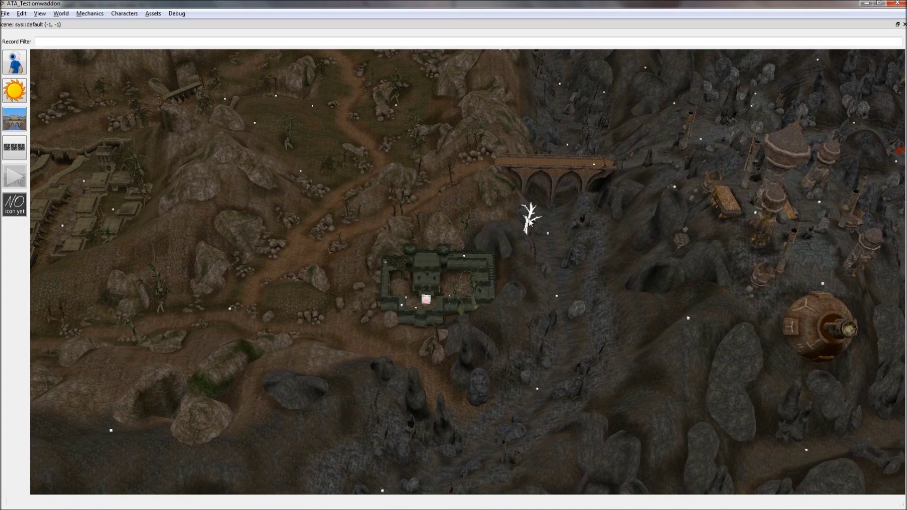
pyautogui.click(778, 158)
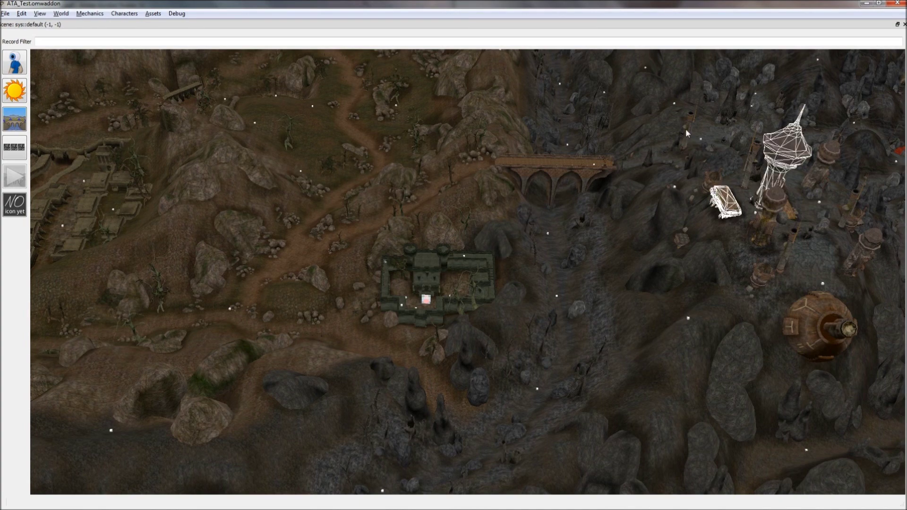
pyautogui.keyDown('shift'); pyautogui.click(458, 137); pyautogui.keyUp('shift')
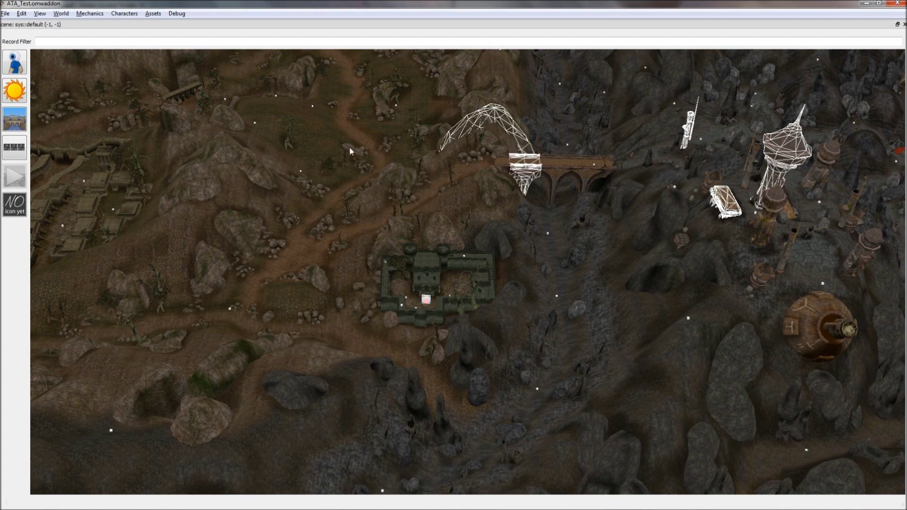
pyautogui.keyDown('shift'); pyautogui.click(261, 183); pyautogui.keyUp('shift')
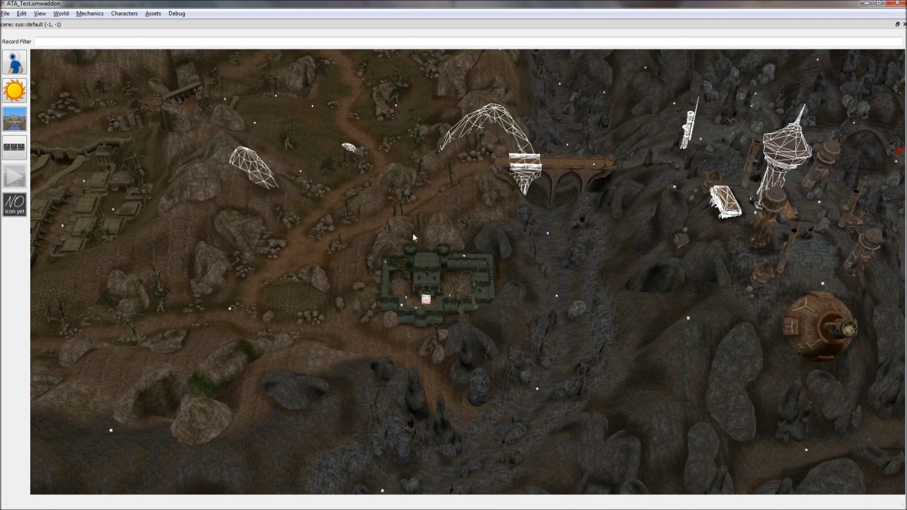
pyautogui.click(446, 230)
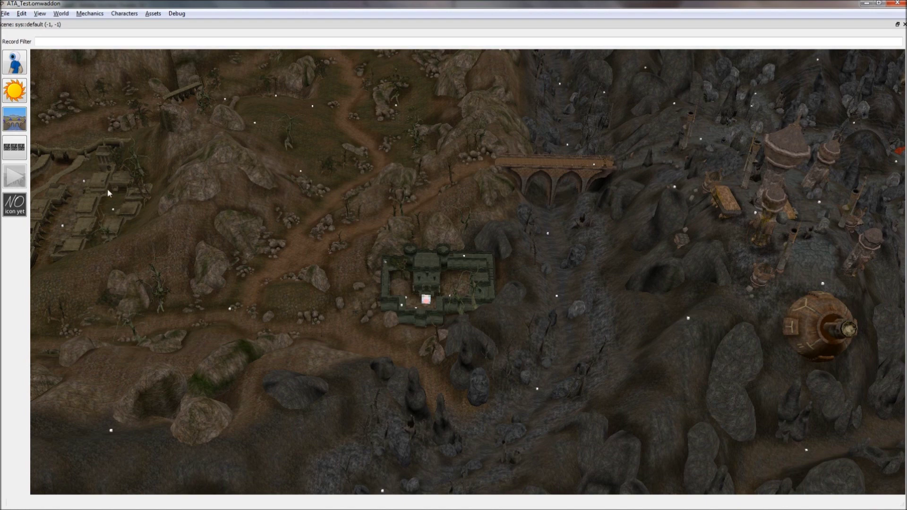
# Step: Switch the scene edit mode to pathgrid editing, then to terrain shape editing
pyautogui.click(21, 211)
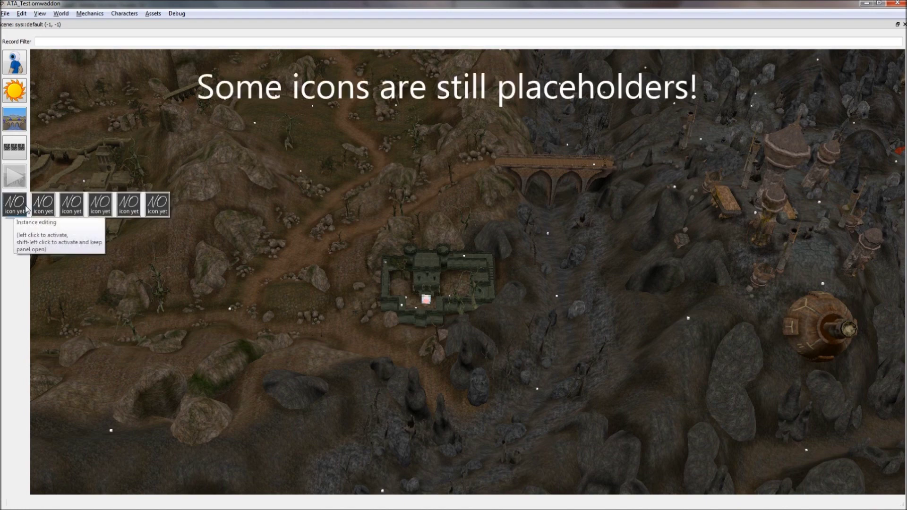
pyautogui.click(49, 206)
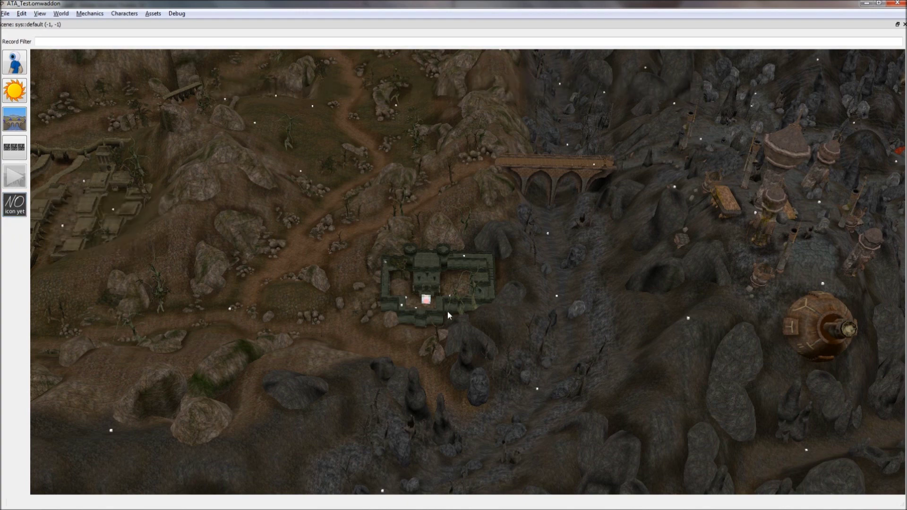
pyautogui.click(15, 206)
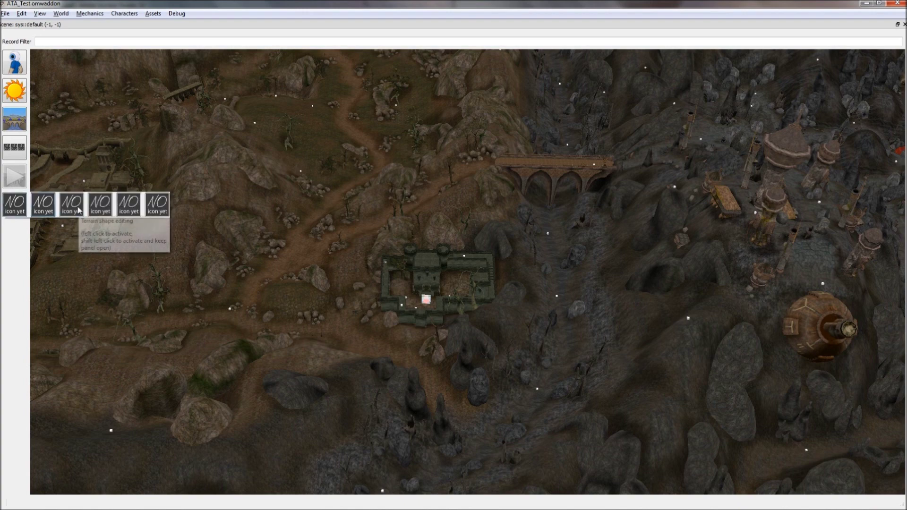
pyautogui.click(78, 209)
pyautogui.moveTo(268, 216); pyautogui.dragTo(388, 253, button='middle')
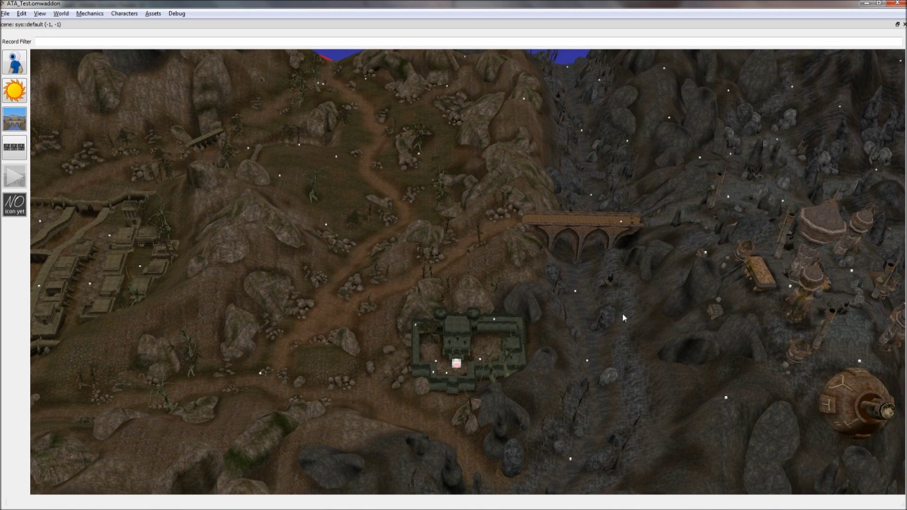
pyautogui.click(15, 207)
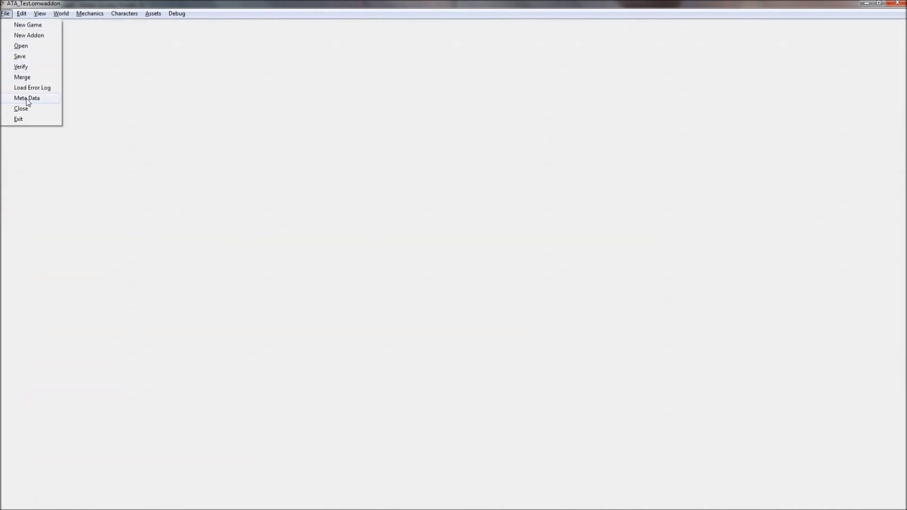
# Step: Fill in the addon's author and its awesome Morrowind mod description in Meta Data
pyautogui.click(26, 98)
pyautogui.click(58, 64)
pyautogui.write('Atahualpa')
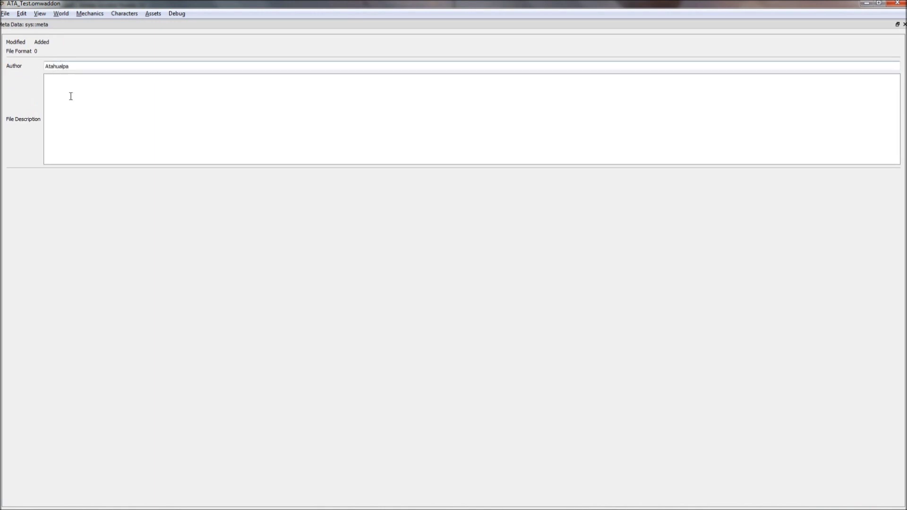
pyautogui.click(70, 95)
pyautogui.write('This is an awesome mod for TES III: Morrowind.')
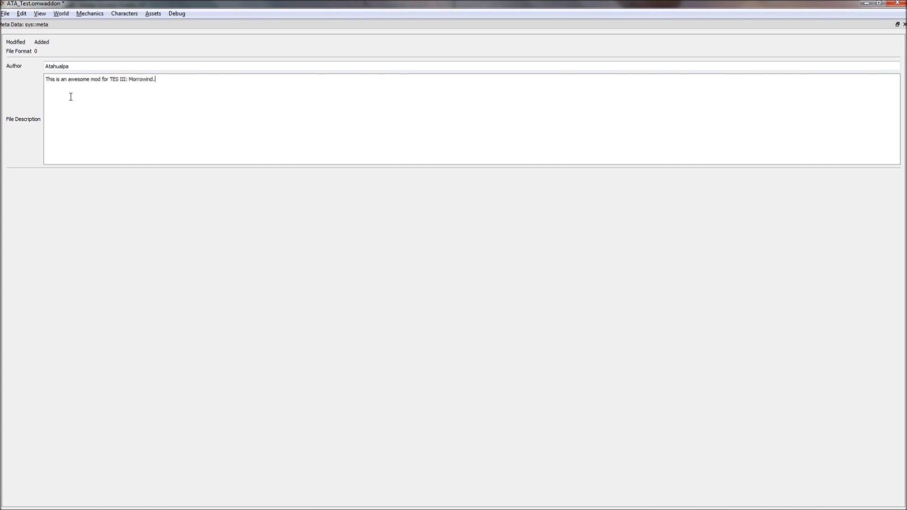
pyautogui.click(124, 14)
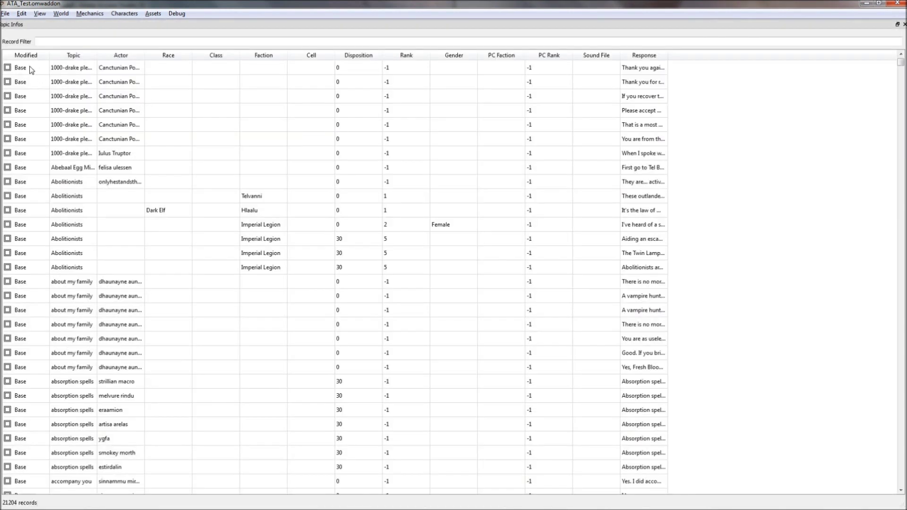
# Step: Open the first Topic Infos record and the Argonian race record for editing
pyautogui.doubleClick(30, 69)
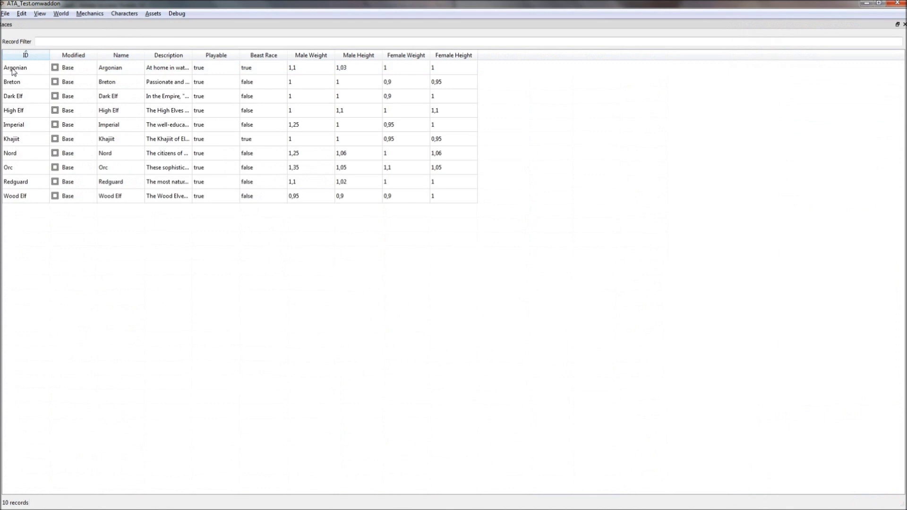
pyautogui.doubleClick(14, 68)
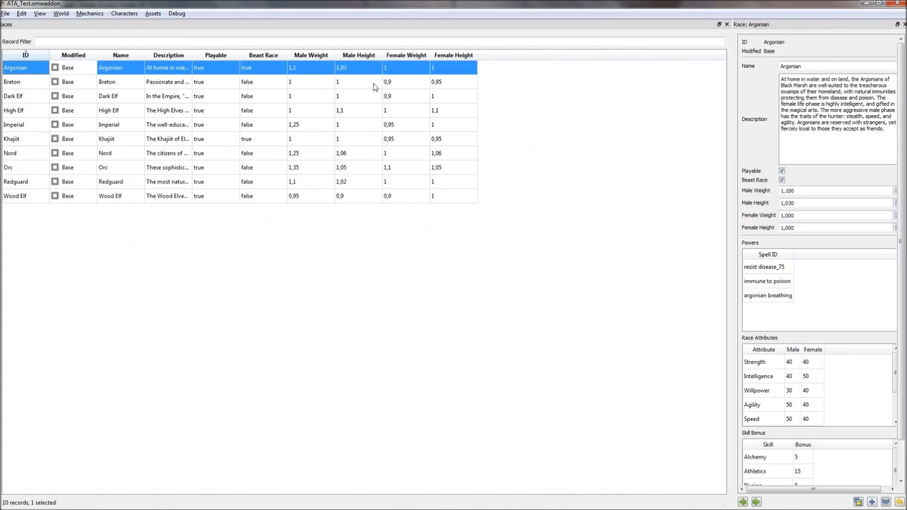
pyautogui.scroll(-3, 803, 359)
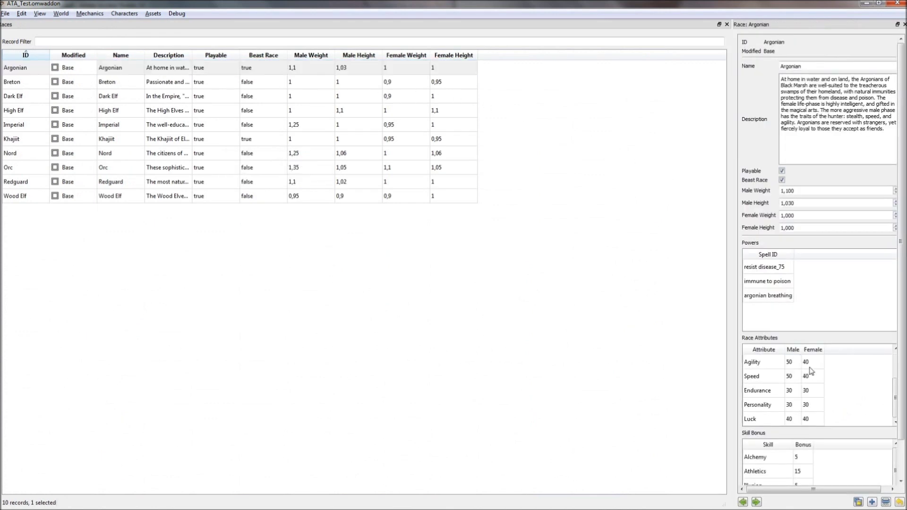
pyautogui.scroll(-2, 807, 354)
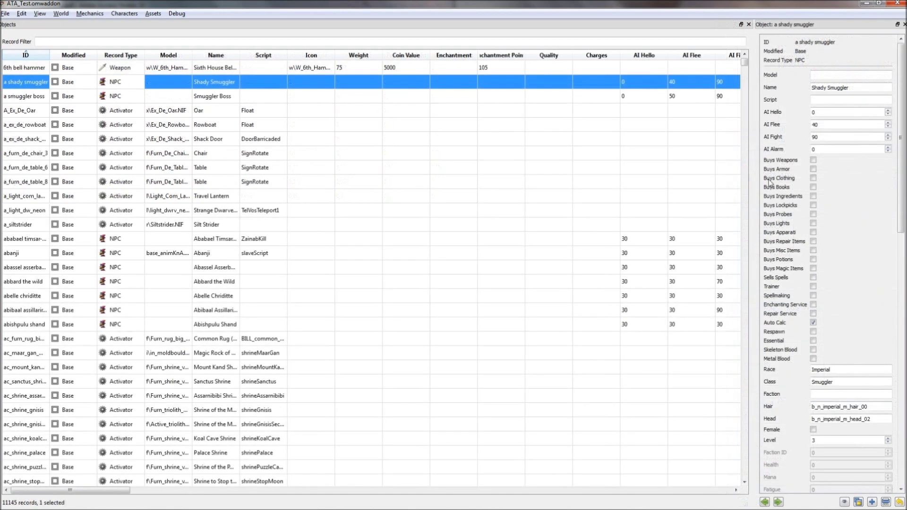
pyautogui.moveTo(752, 180); pyautogui.dragTo(554, 170)
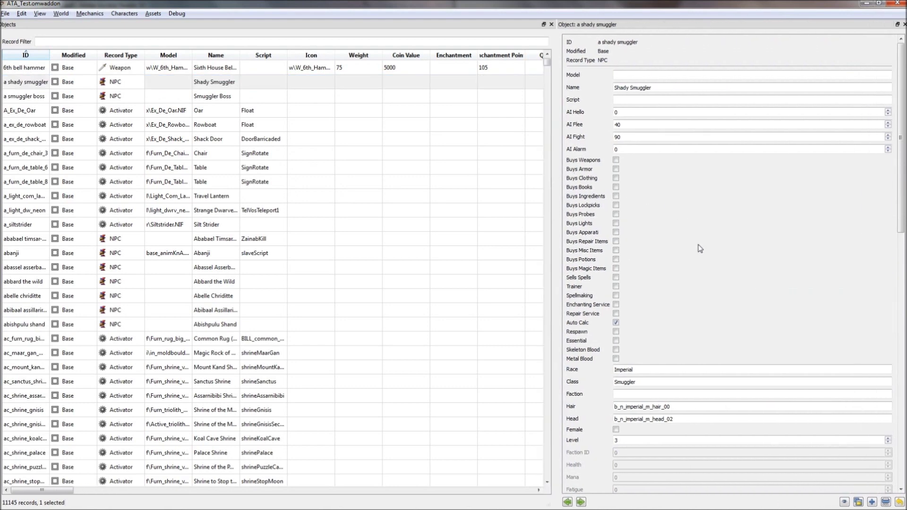
pyautogui.scroll(-5, 811, 172)
pyautogui.scroll(-4, 694, 275)
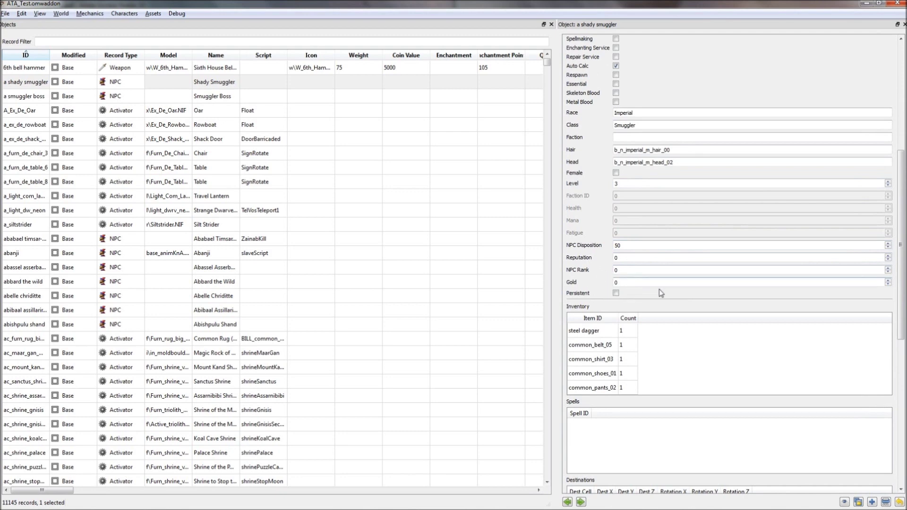
pyautogui.scroll(-5, 659, 289)
pyautogui.scroll(-3, 659, 289)
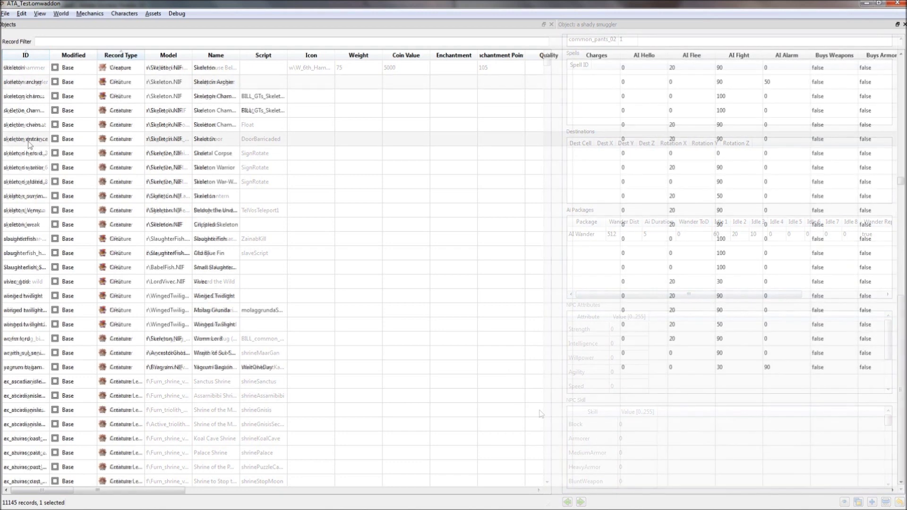
# Step: Open the skeleton entrance creature record from the Objects table
pyautogui.doubleClick(28, 139)
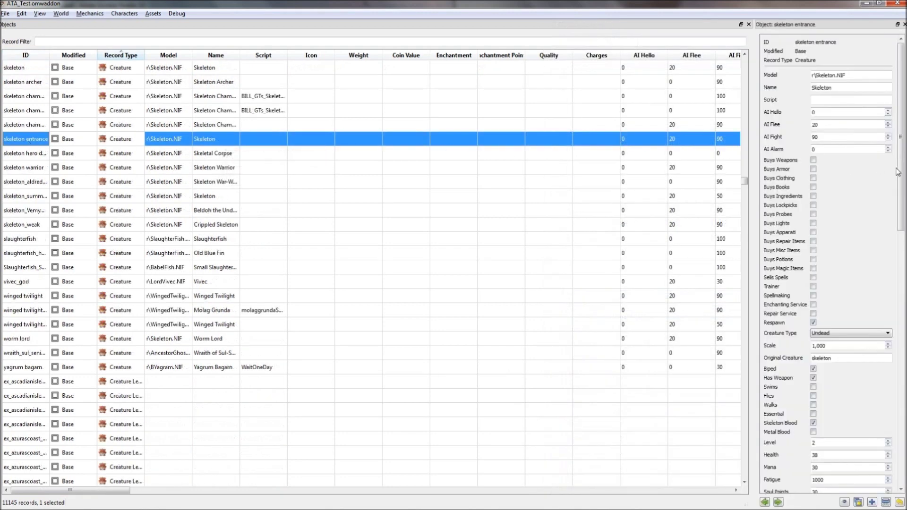
pyautogui.moveTo(900, 170); pyautogui.dragTo(900, 288)
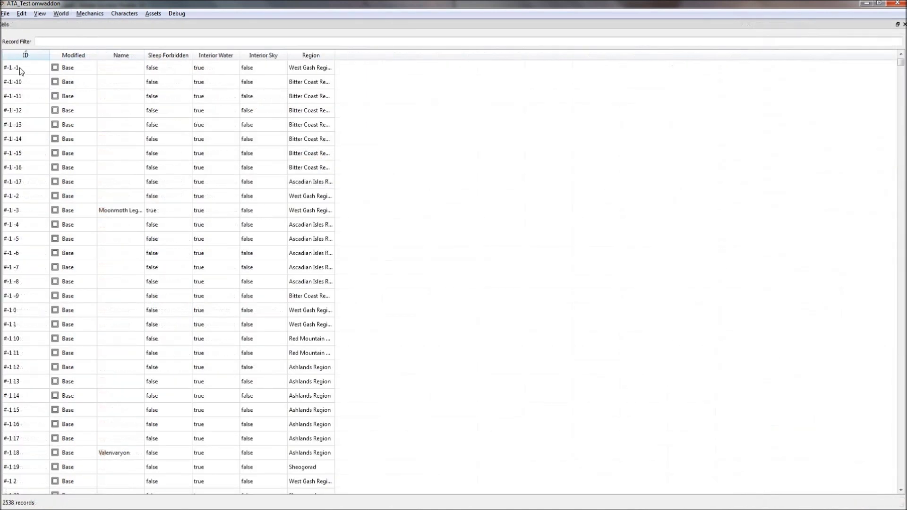
# Step: Open cell #-1 -1, widen its edit panel, and tick Interior
pyautogui.doubleClick(19, 70)
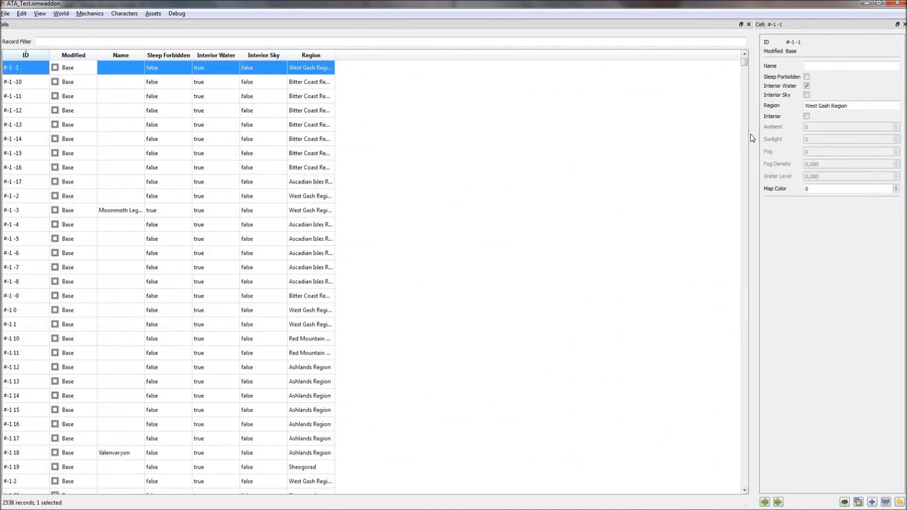
pyautogui.moveTo(753, 139); pyautogui.dragTo(521, 121)
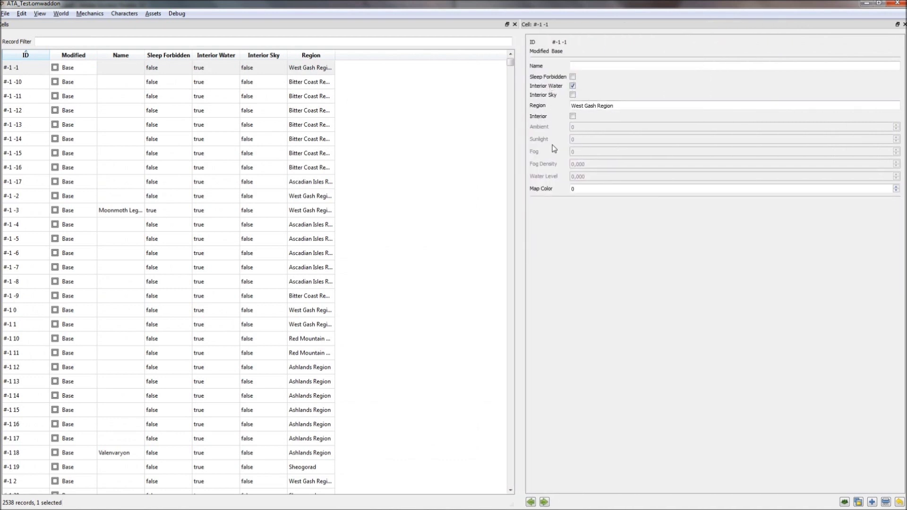
pyautogui.click(573, 117)
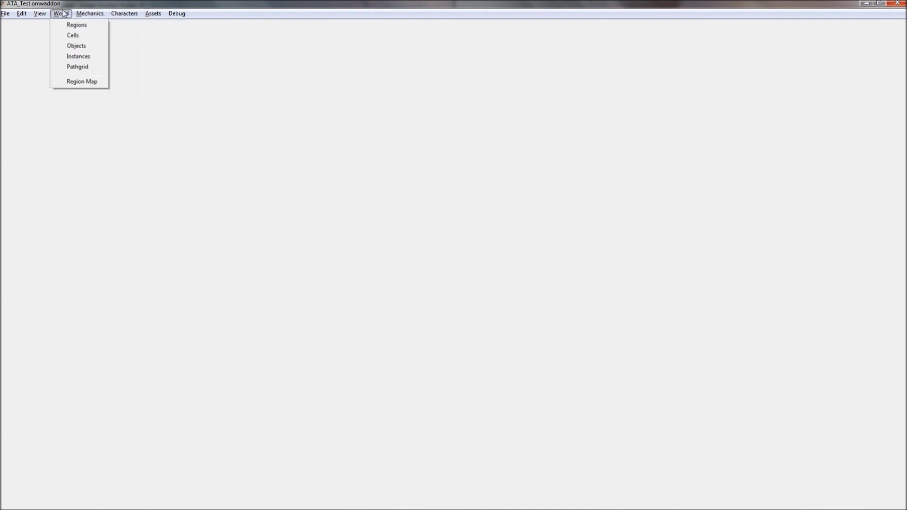
# Step: Verify the addon, refresh the results, and sort the findings by severity
pyautogui.moveTo(61, 13)
pyautogui.click(25, 72)
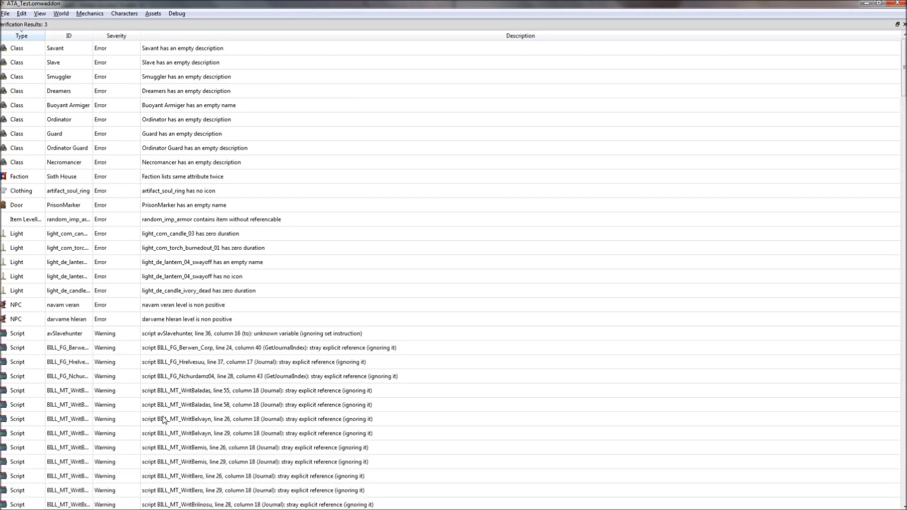
pyautogui.rightClick(205, 54)
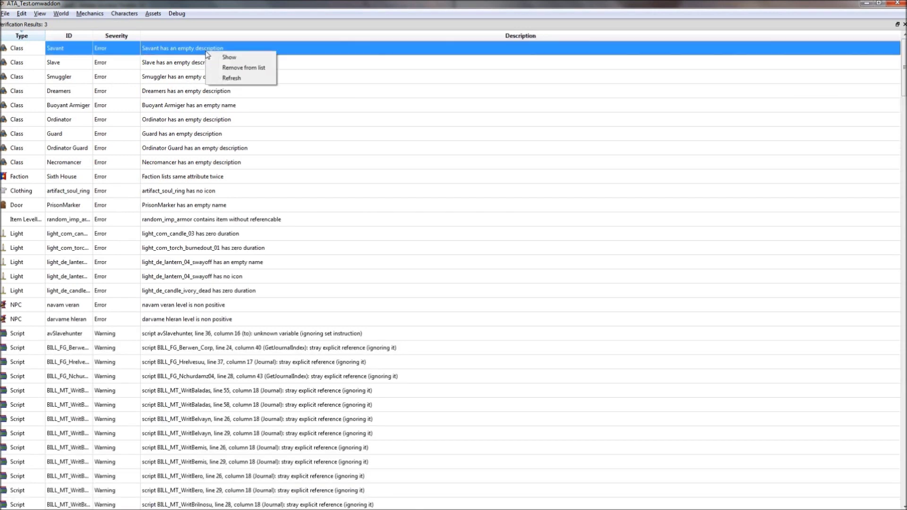
pyautogui.click(236, 81)
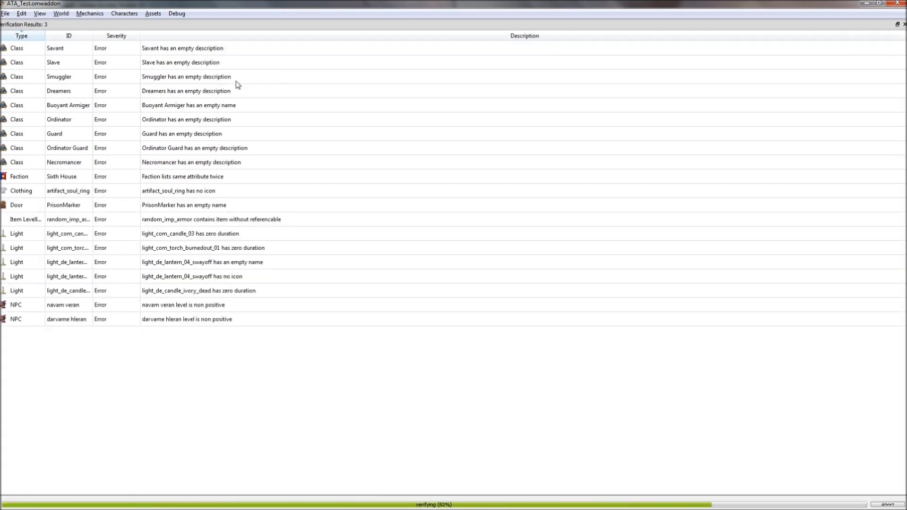
pyautogui.click(116, 37)
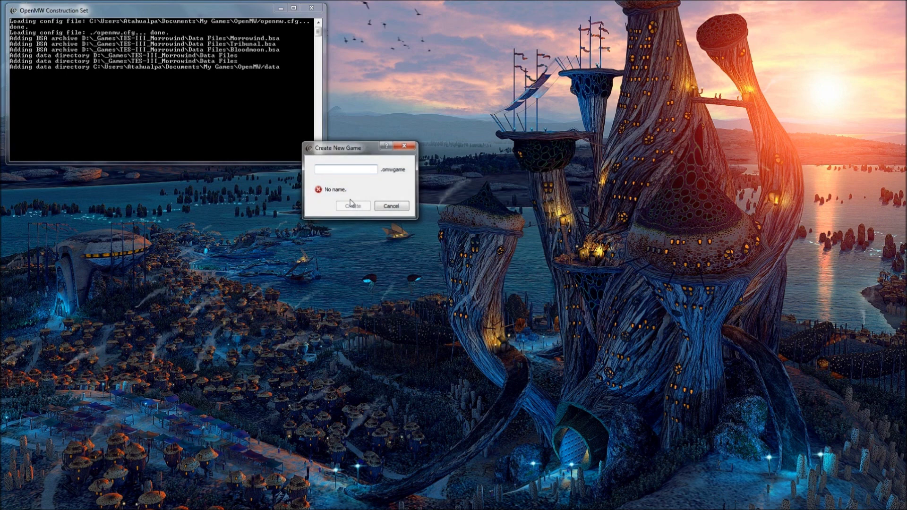
pyautogui.write('RPG')
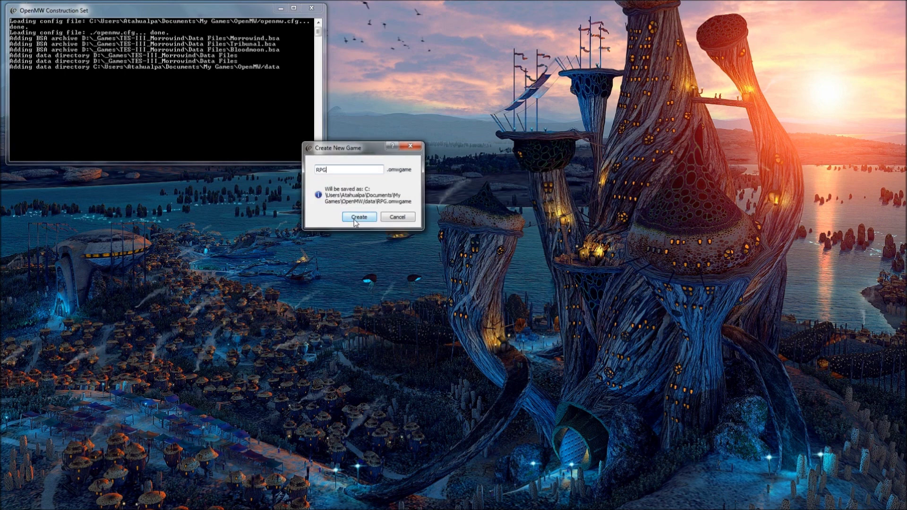
# Step: Create the RPG game file, then an RPG_Races addon based on RPG.omwgame
pyautogui.click(359, 217)
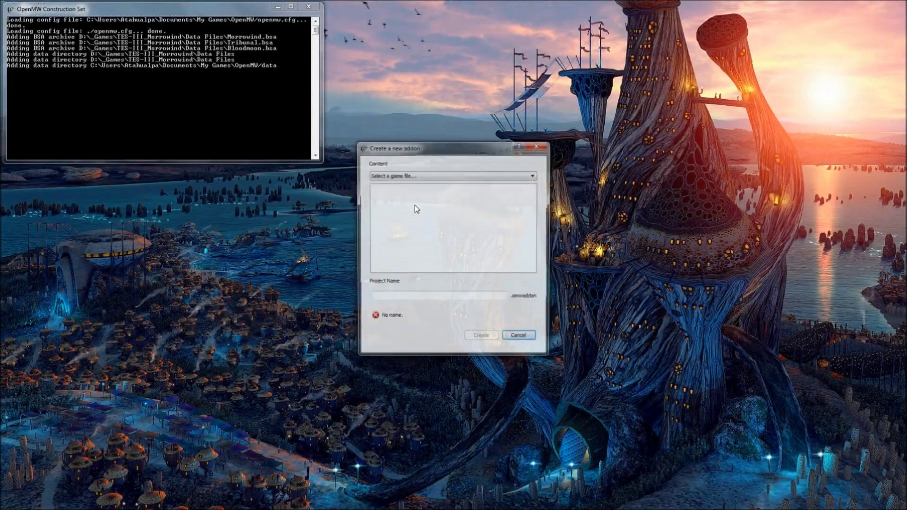
pyautogui.click(399, 176)
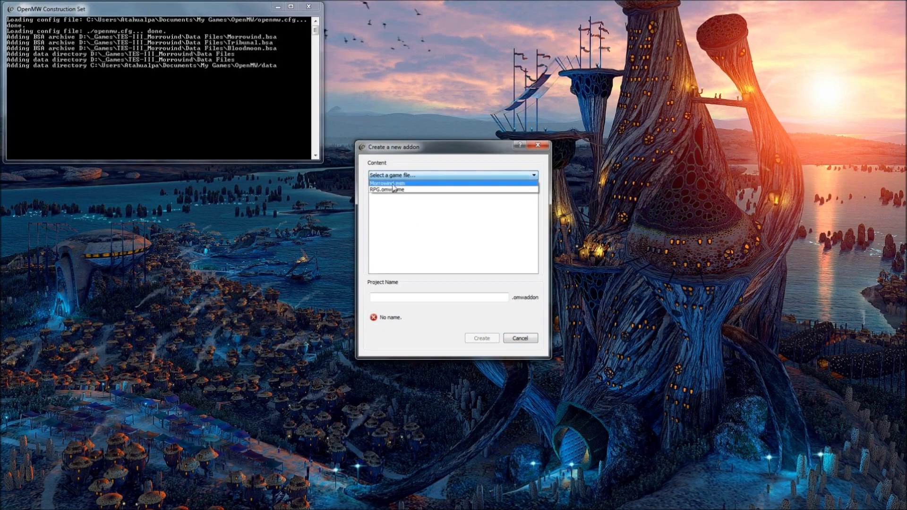
pyautogui.click(386, 190)
pyautogui.click(394, 297)
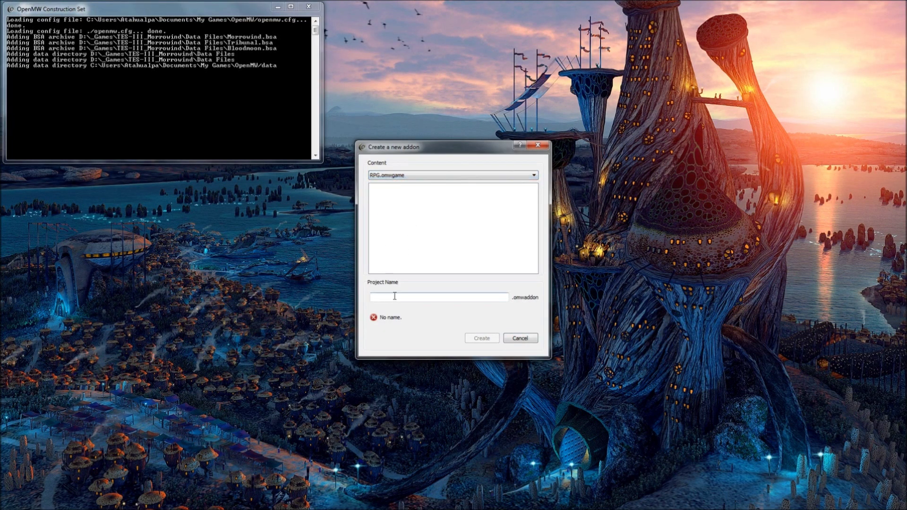
pyautogui.write('RPG_Races')
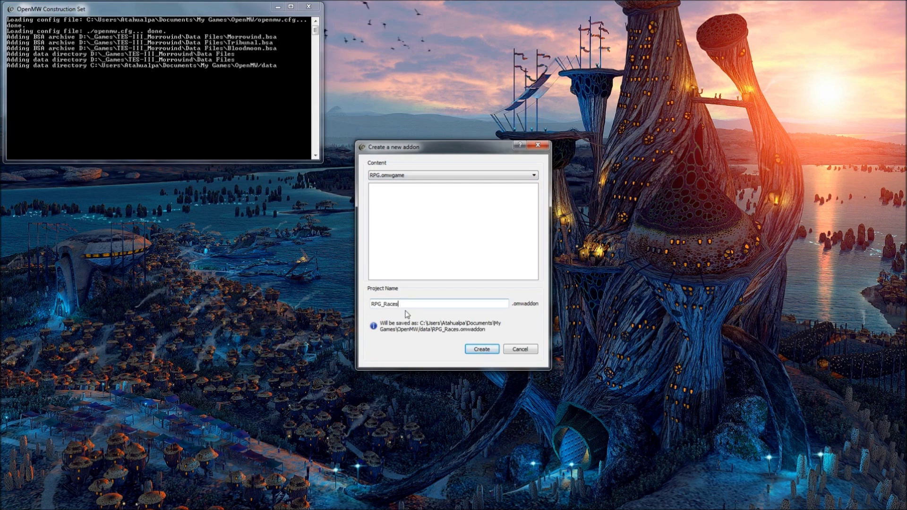
pyautogui.click(482, 349)
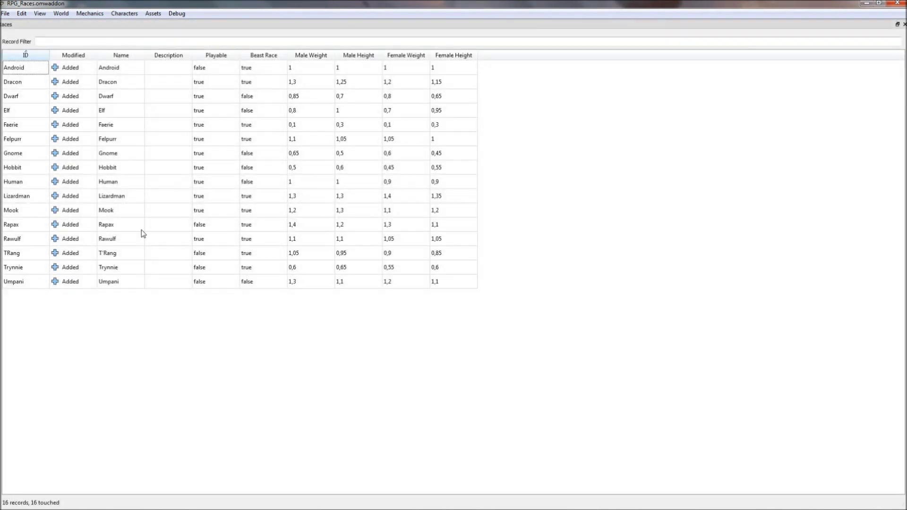
# Step: Use File > Merge to combine the loaded files into Wizardry9.omwgame
pyautogui.click(6, 13)
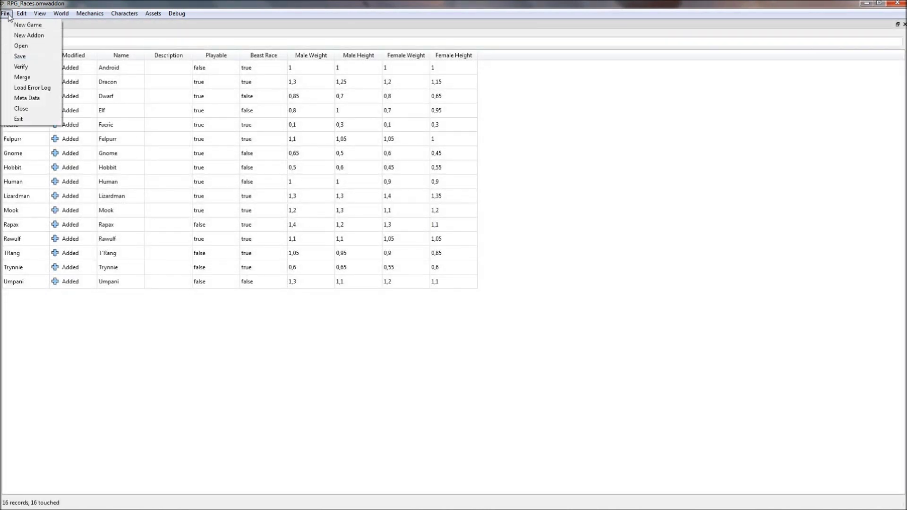
pyautogui.click(21, 77)
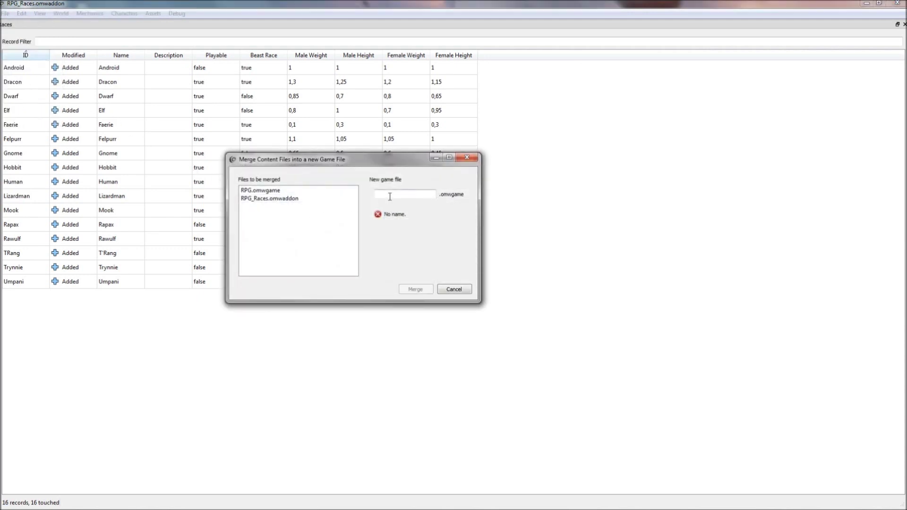
pyautogui.write('Wiza')
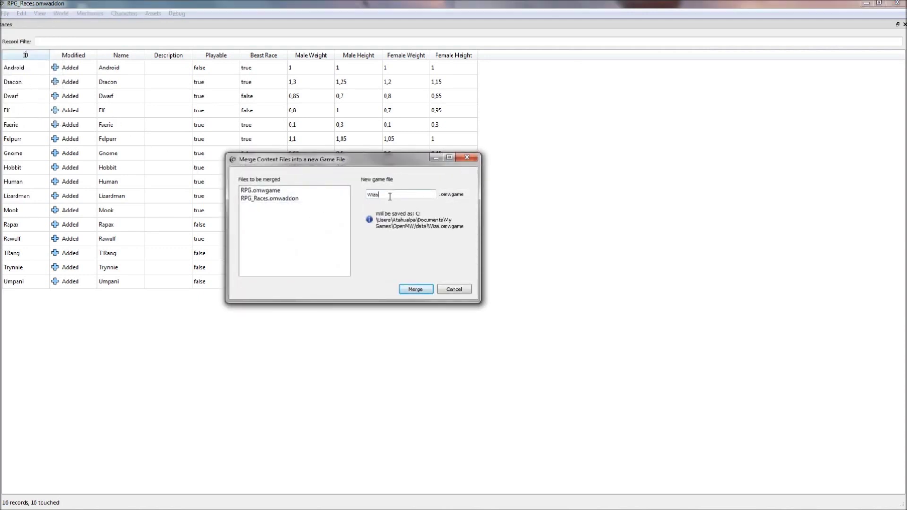
pyautogui.write('rdry9')
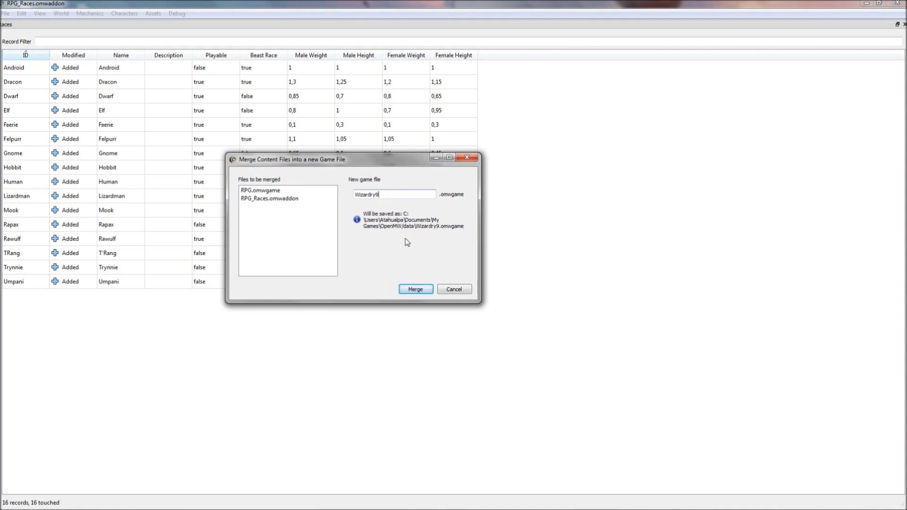
pyautogui.click(415, 291)
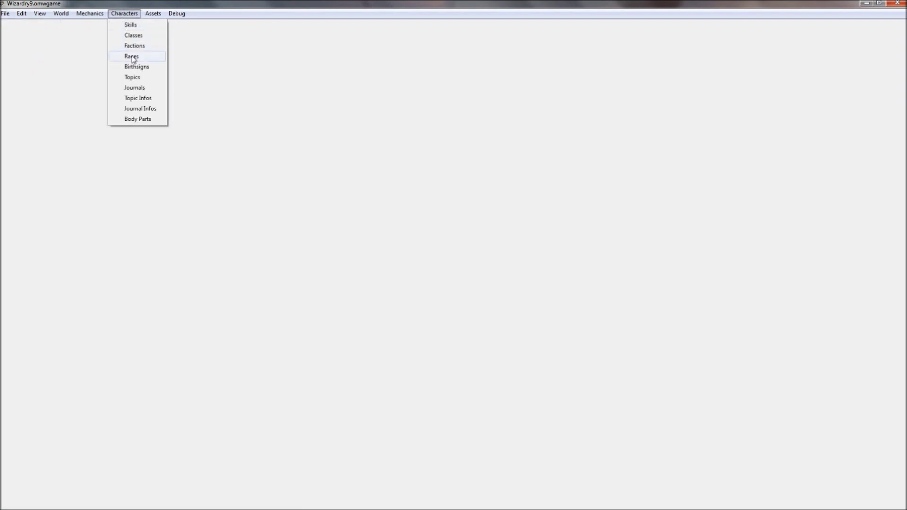
# Step: Open the Races table, then start a new addon with Wizardry9.omwgame as base
pyautogui.click(133, 57)
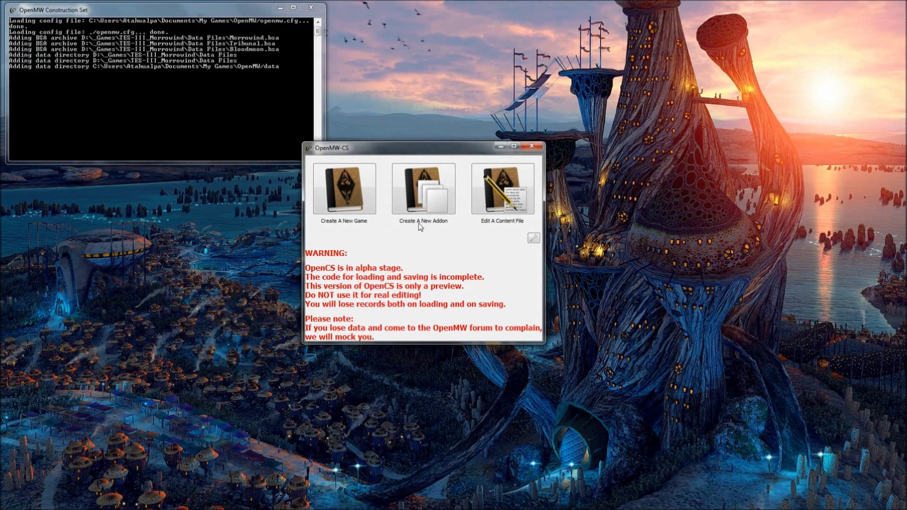
pyautogui.click(423, 202)
pyautogui.click(412, 171)
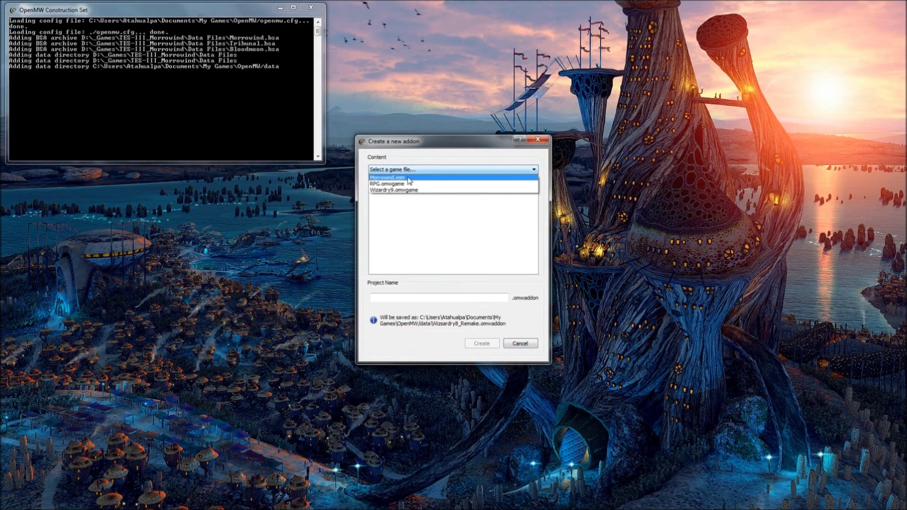
pyautogui.click(387, 192)
pyautogui.click(404, 298)
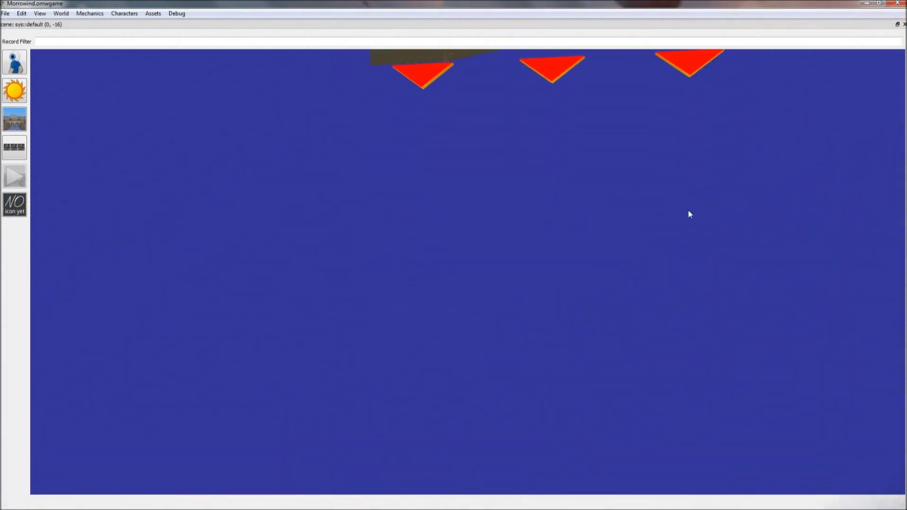
# Step: Pan across the starting terrain and load the first neighbouring cells
pyautogui.moveTo(422, 71)
pyautogui.mouseDown()
pyautogui.moveTo(500, 490)
pyautogui.moveTo(705, 378)
pyautogui.mouseUp()
pyautogui.scroll(3, 729, 163)
pyautogui.moveTo(793, 259); pyautogui.dragTo(347, 266)
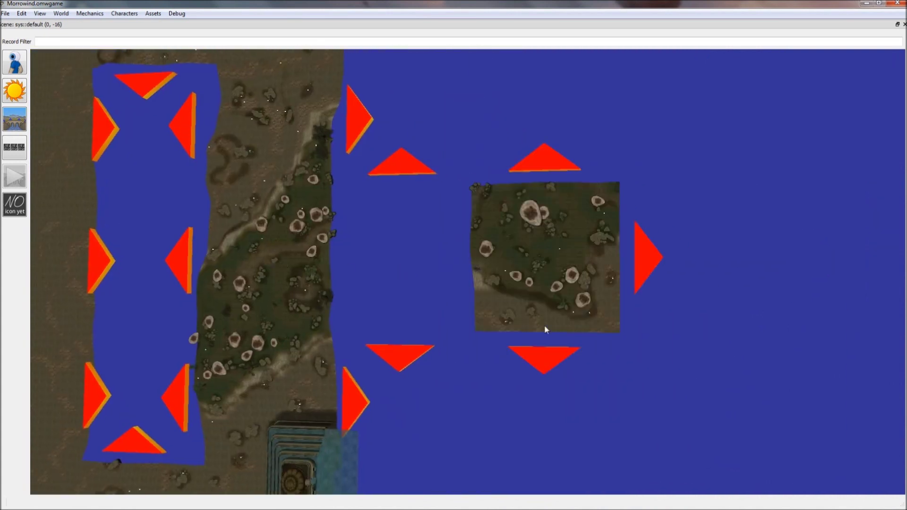
pyautogui.click(795, 134)
pyautogui.moveTo(708, 212); pyautogui.dragTo(506, 316)
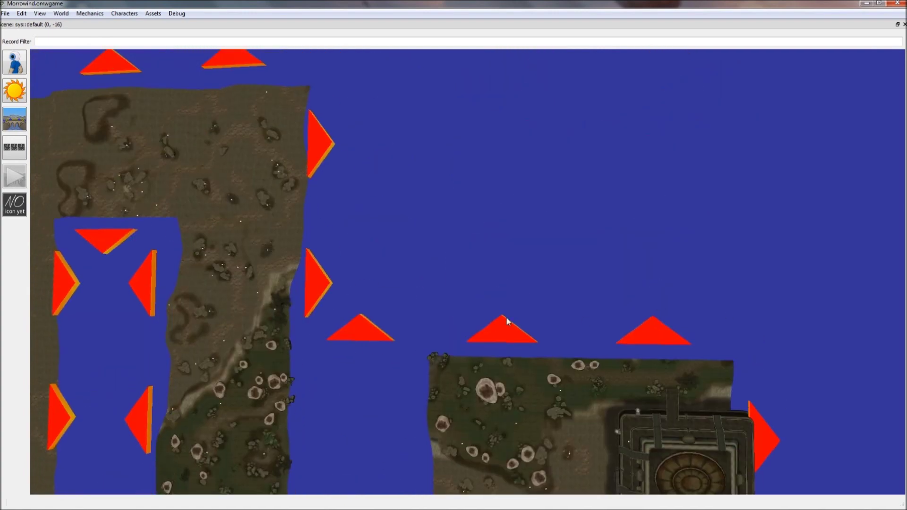
pyautogui.click(506, 316)
pyautogui.click(711, 134)
pyautogui.click(822, 349)
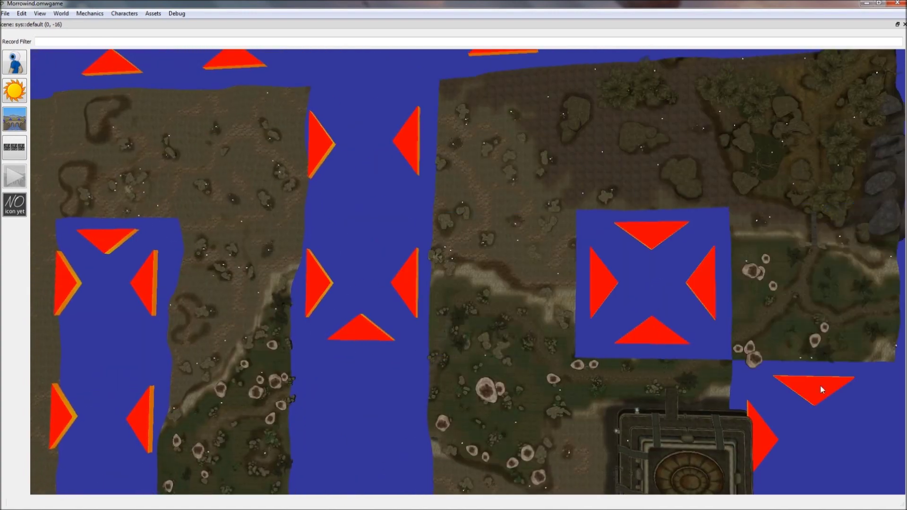
# Step: Pan toward the area with buildings, loading adjacent cells along the way
pyautogui.moveTo(780, 425); pyautogui.dragTo(359, 210)
pyautogui.click(588, 241)
pyautogui.click(751, 234)
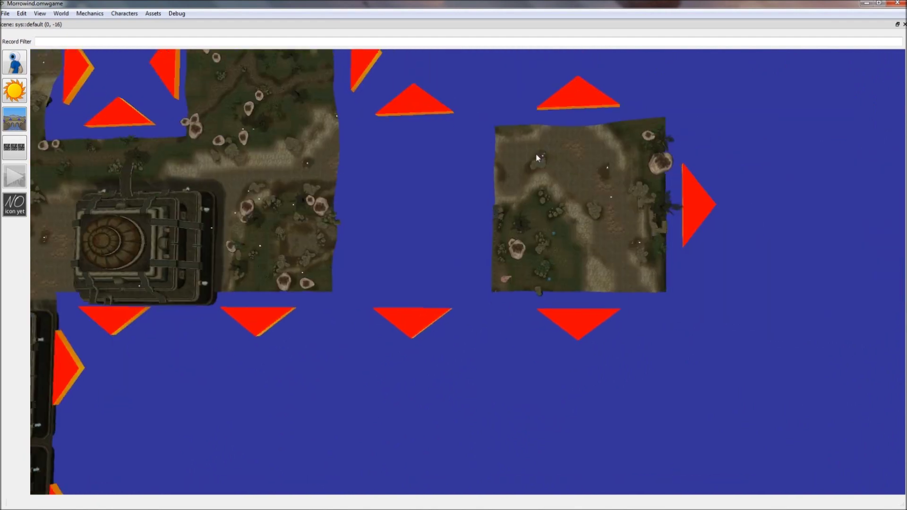
pyautogui.moveTo(673, 213); pyautogui.dragTo(538, 375)
pyautogui.moveTo(754, 428); pyautogui.dragTo(626, 379)
pyautogui.click(581, 383)
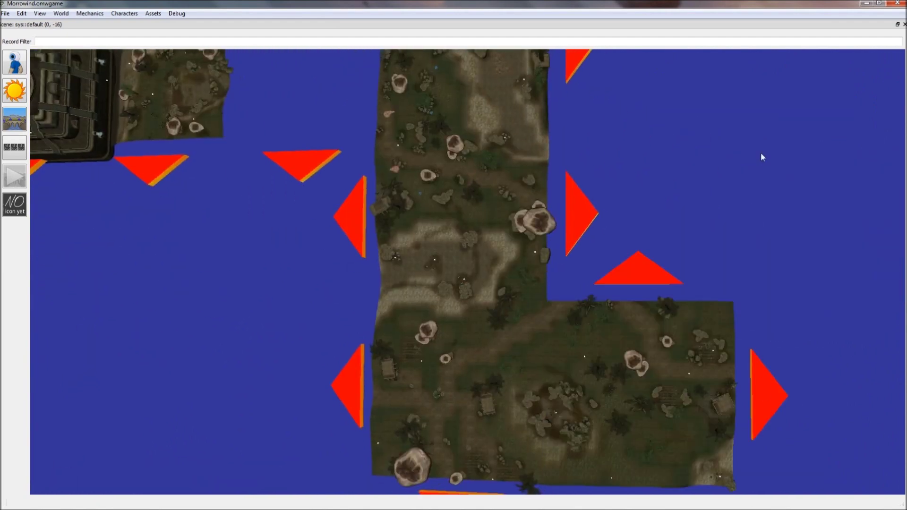
pyautogui.moveTo(762, 153); pyautogui.dragTo(433, 315)
pyautogui.click(425, 340)
pyautogui.click(603, 350)
pyautogui.click(318, 225)
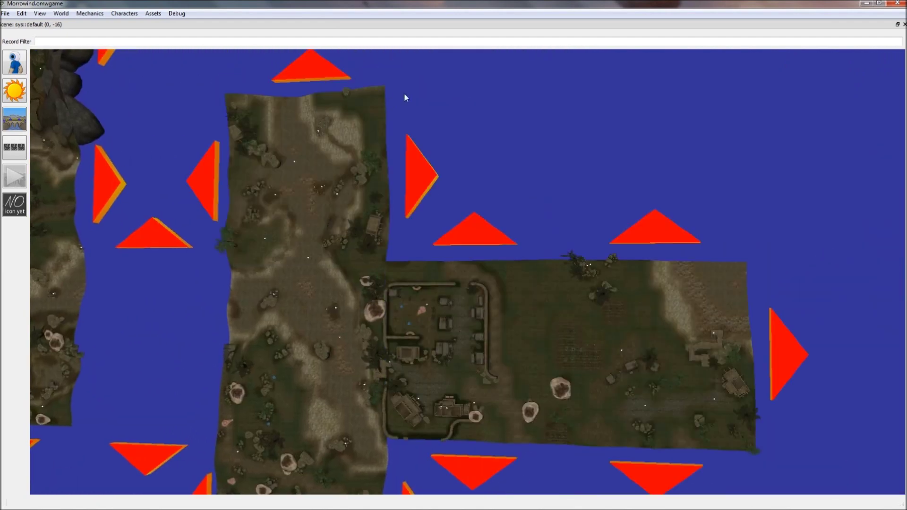
pyautogui.moveTo(404, 93); pyautogui.dragTo(333, 283)
pyautogui.click(332, 85)
pyautogui.click(505, 105)
# Step: Keep loading neighbouring cells above and to the right as the view shifts
pyautogui.moveTo(638, 142); pyautogui.dragTo(354, 248)
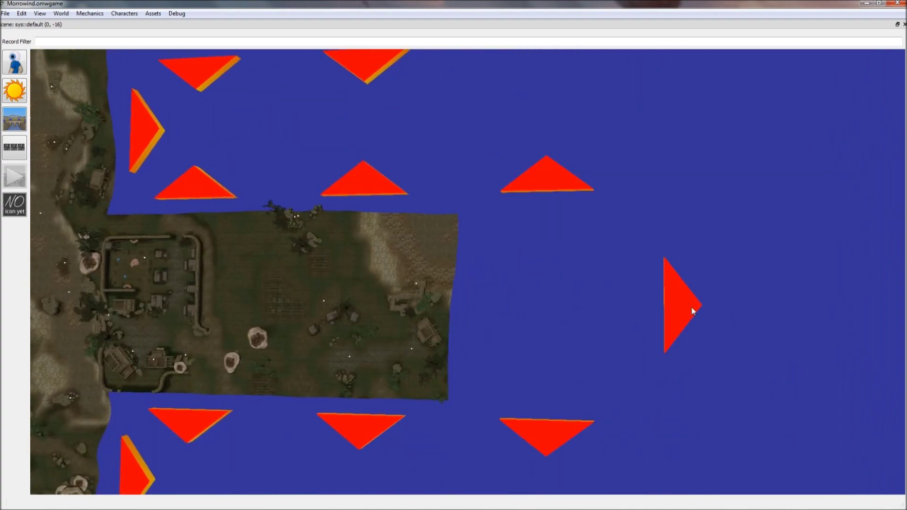
pyautogui.click(691, 306)
pyautogui.moveTo(779, 319); pyautogui.dragTo(319, 107)
pyautogui.click(556, 137)
pyautogui.click(553, 331)
pyautogui.moveTo(638, 390); pyautogui.dragTo(666, 284)
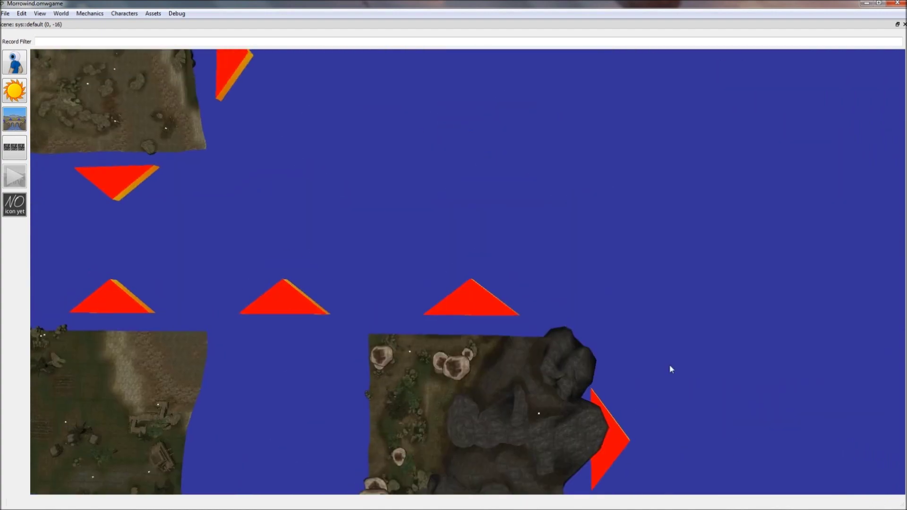
pyautogui.click(473, 275)
pyautogui.click(479, 91)
pyautogui.click(616, 219)
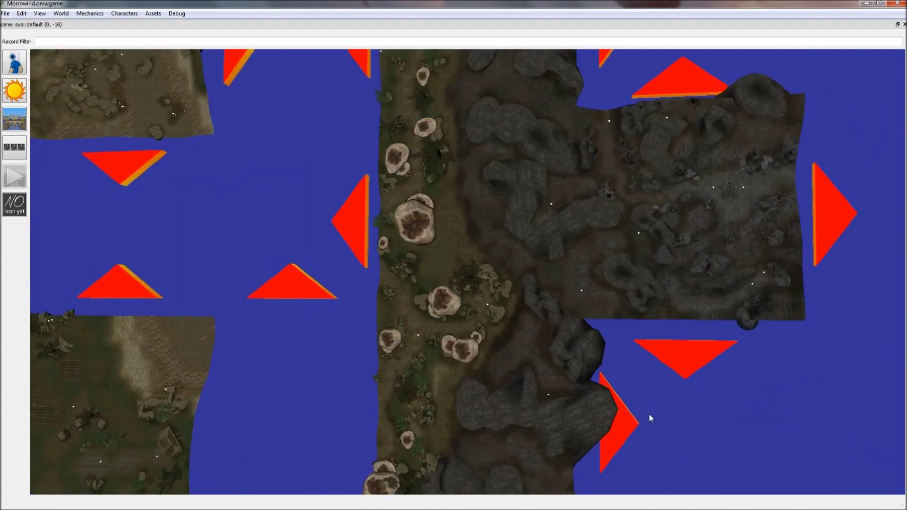
pyautogui.click(652, 415)
pyautogui.moveTo(709, 389); pyautogui.dragTo(585, 199)
pyautogui.click(671, 157)
pyautogui.click(836, 206)
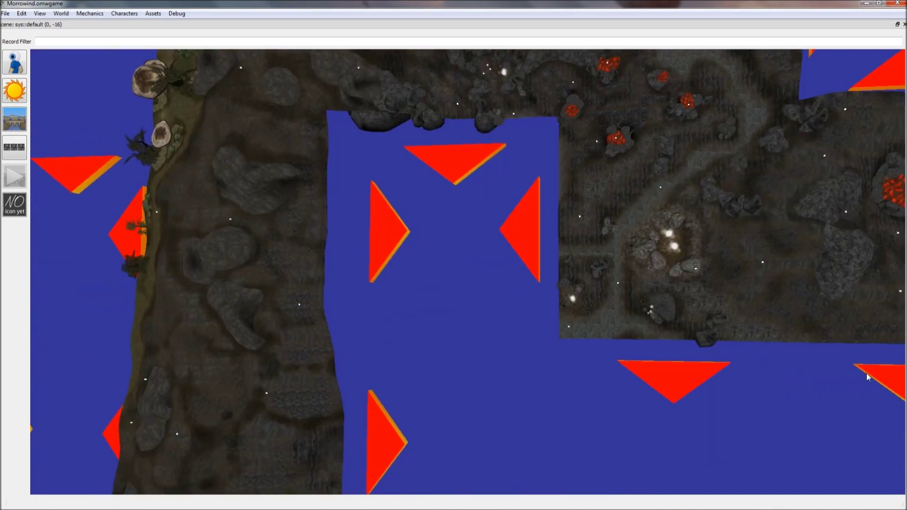
pyautogui.click(751, 440)
# Step: Cross the rocky terrain on the zoomed-out map, loading more cells to the right
pyautogui.moveTo(496, 248); pyautogui.dragTo(628, 410)
pyautogui.click(627, 410)
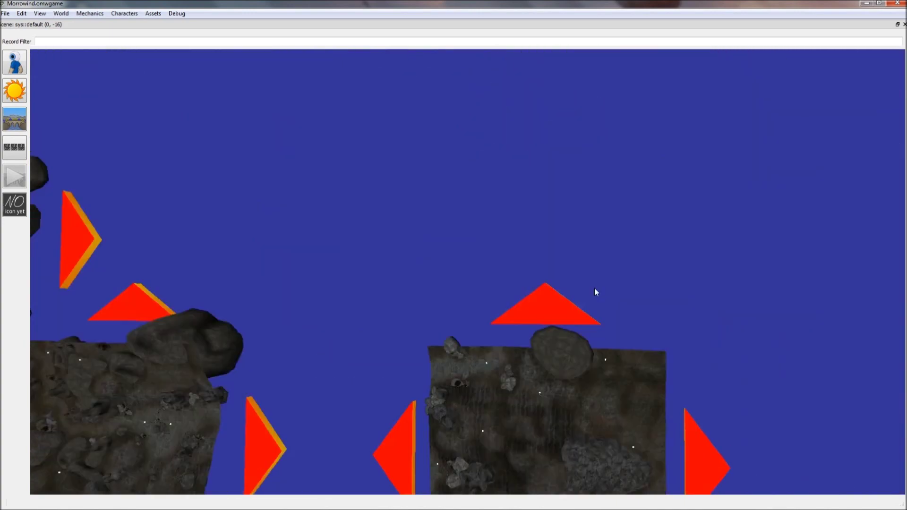
pyautogui.moveTo(594, 288)
pyautogui.mouseDown()
pyautogui.moveTo(630, 247)
pyautogui.moveTo(600, 365)
pyautogui.moveTo(581, 193)
pyautogui.mouseUp()
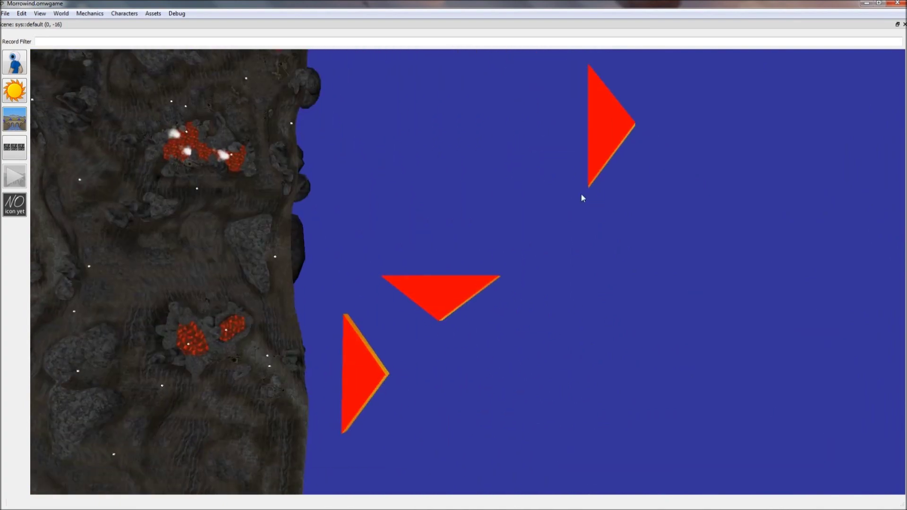
pyautogui.click(603, 141)
pyautogui.click(684, 297)
pyautogui.scroll(-3, 695, 376)
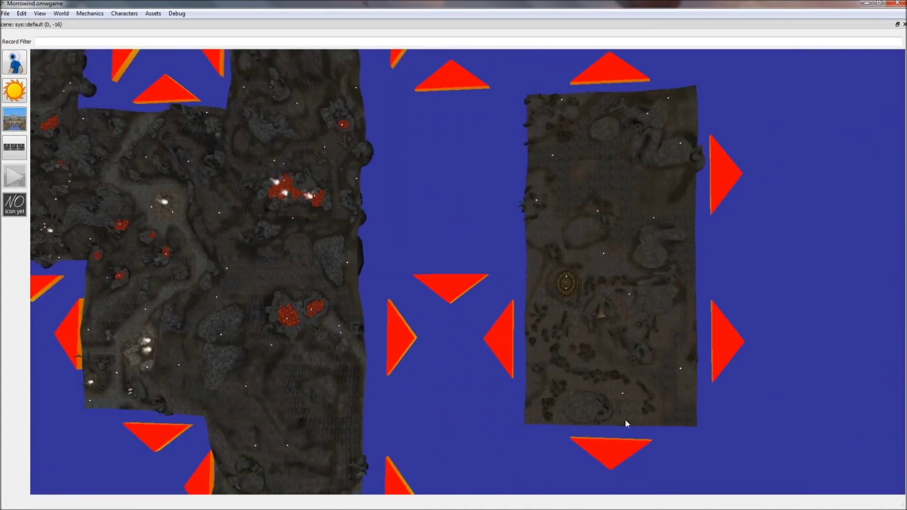
pyautogui.moveTo(625, 419); pyautogui.dragTo(623, 298)
pyautogui.click(526, 160)
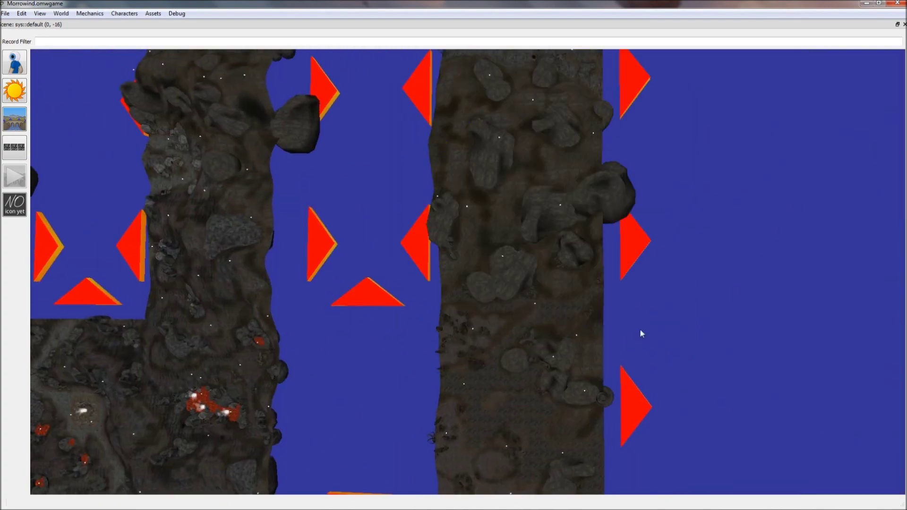
pyautogui.click(634, 244)
pyautogui.click(633, 405)
pyautogui.moveTo(829, 321)
pyautogui.mouseDown()
pyautogui.moveTo(820, 297)
pyautogui.moveTo(426, 213)
pyautogui.mouseUp()
pyautogui.click(680, 213)
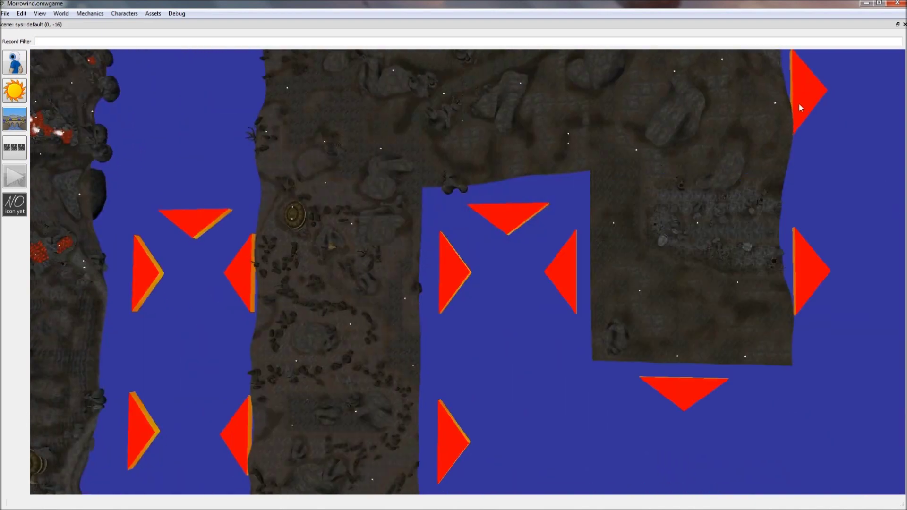
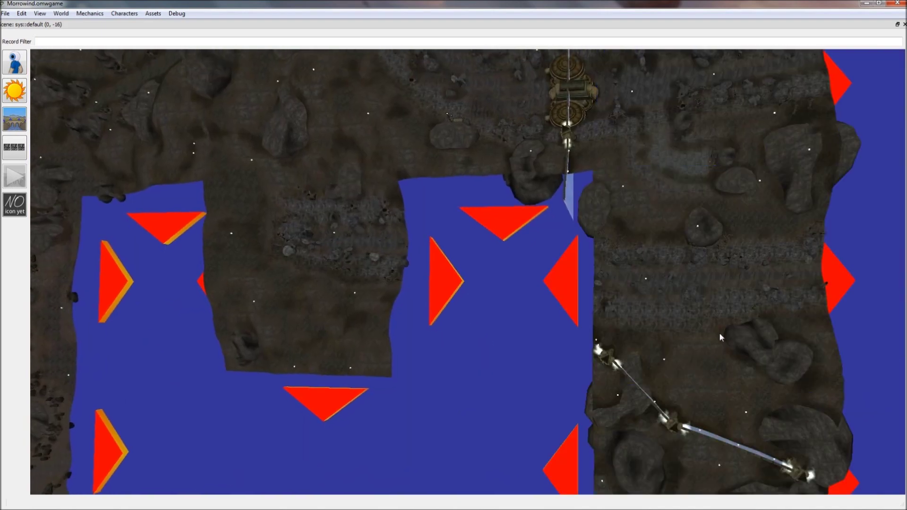
# Step: Pan over the terrain and load neighbouring cells on the right side
pyautogui.moveTo(712, 345); pyautogui.dragTo(465, 163)
pyautogui.click(465, 159)
pyautogui.click(731, 286)
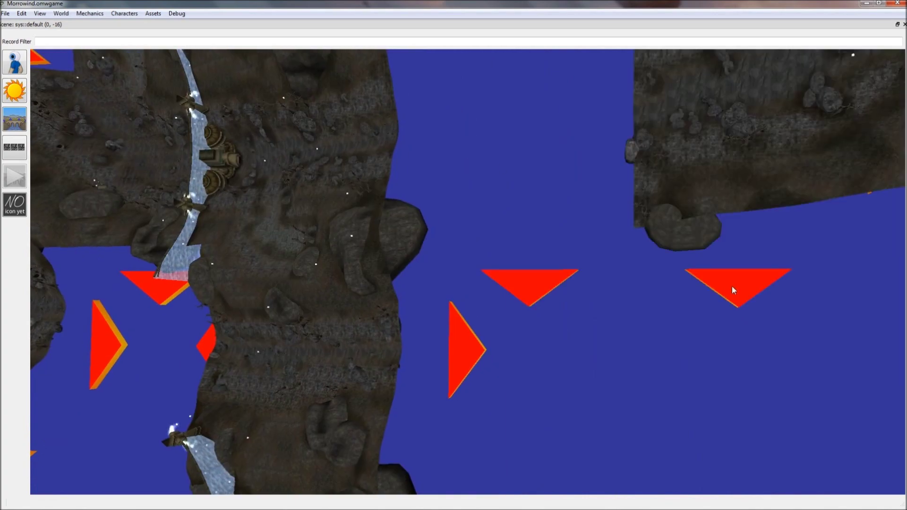
pyautogui.moveTo(731, 286); pyautogui.dragTo(556, 298)
pyautogui.click(556, 299)
# Step: Move to the other terrain column and load cells beside and below it
pyautogui.moveTo(585, 192); pyautogui.dragTo(546, 321)
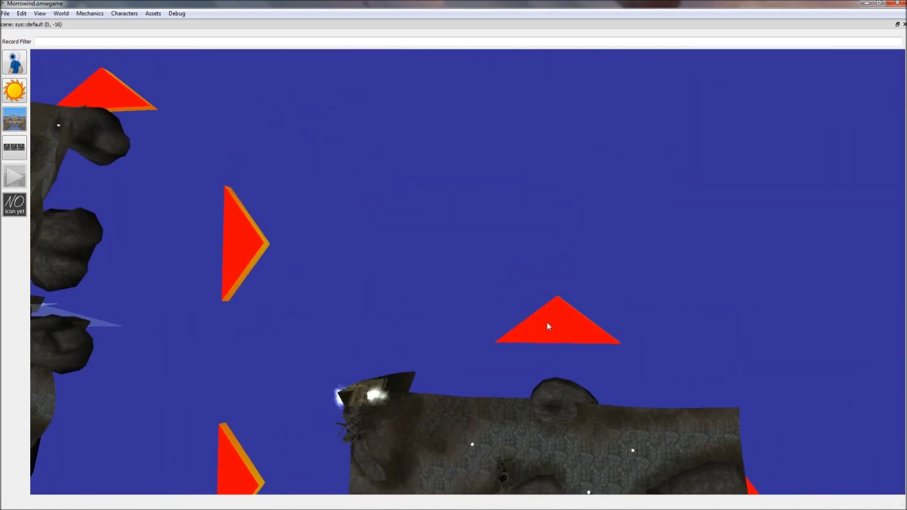
pyautogui.scroll(-3, 594, 371)
pyautogui.moveTo(594, 372)
pyautogui.mouseDown()
pyautogui.moveTo(593, 338)
pyautogui.moveTo(497, 283)
pyautogui.mouseUp()
pyautogui.scroll(3, 593, 338)
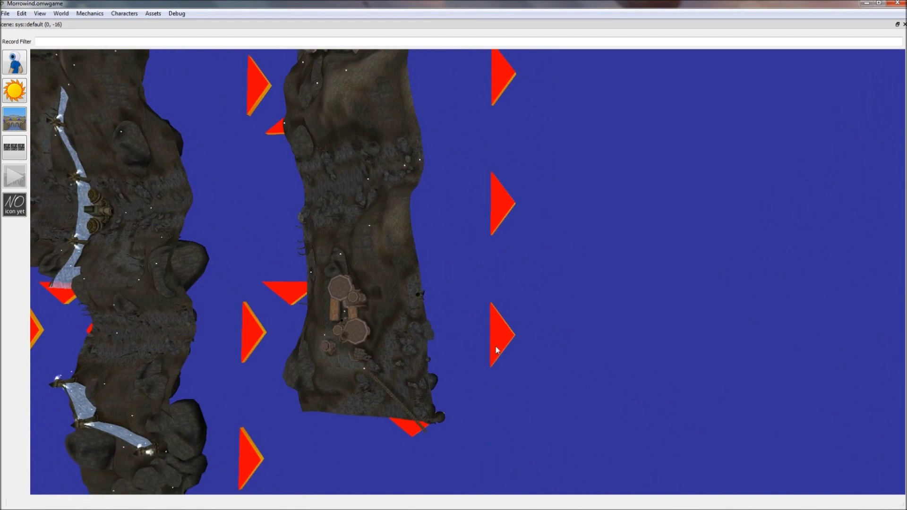
pyautogui.click(496, 326)
pyautogui.moveTo(496, 326); pyautogui.dragTo(494, 306)
pyautogui.click(494, 307)
# Step: Load several adjoining cells along the bottom of the map
pyautogui.moveTo(616, 175); pyautogui.dragTo(670, 280)
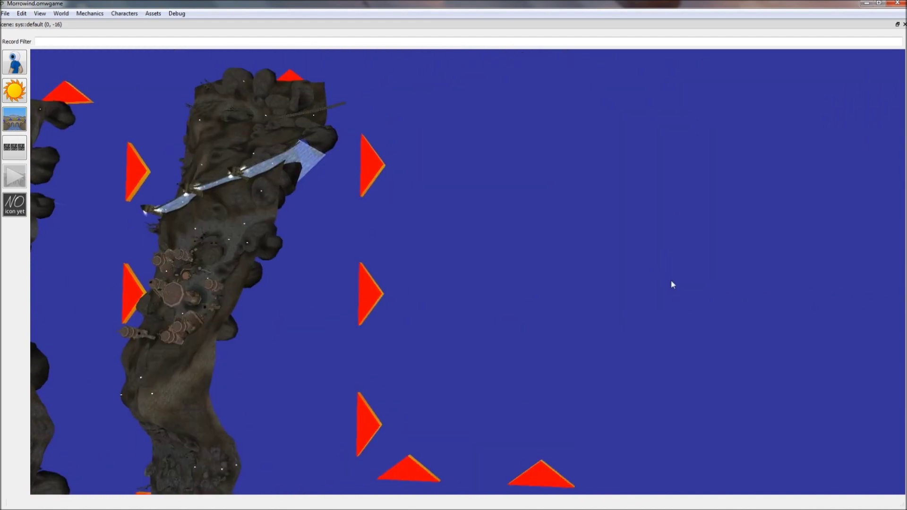
pyautogui.click(543, 462)
pyautogui.click(545, 338)
pyautogui.click(664, 421)
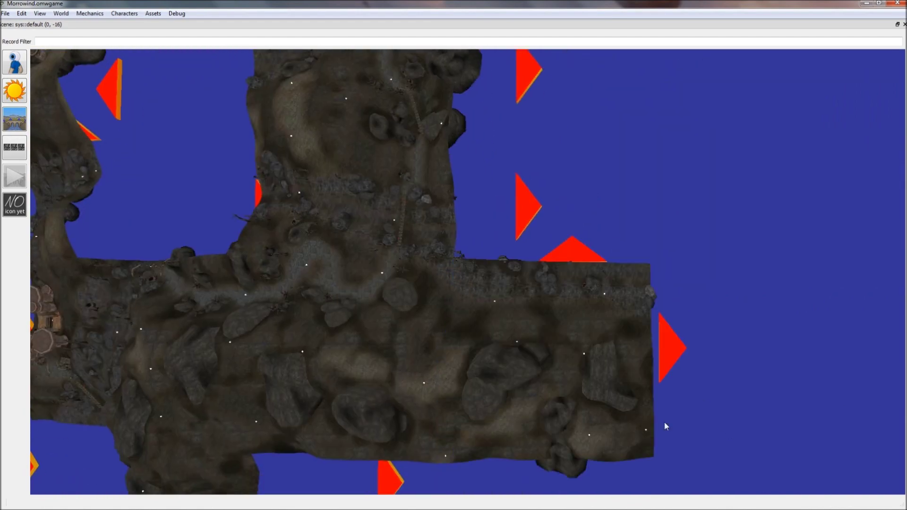
pyautogui.moveTo(663, 421); pyautogui.dragTo(577, 345)
pyautogui.click(577, 345)
# Step: Pan to another terrain column and load adjoining cells, including the one above
pyautogui.moveTo(784, 249); pyautogui.dragTo(537, 330)
pyautogui.click(537, 331)
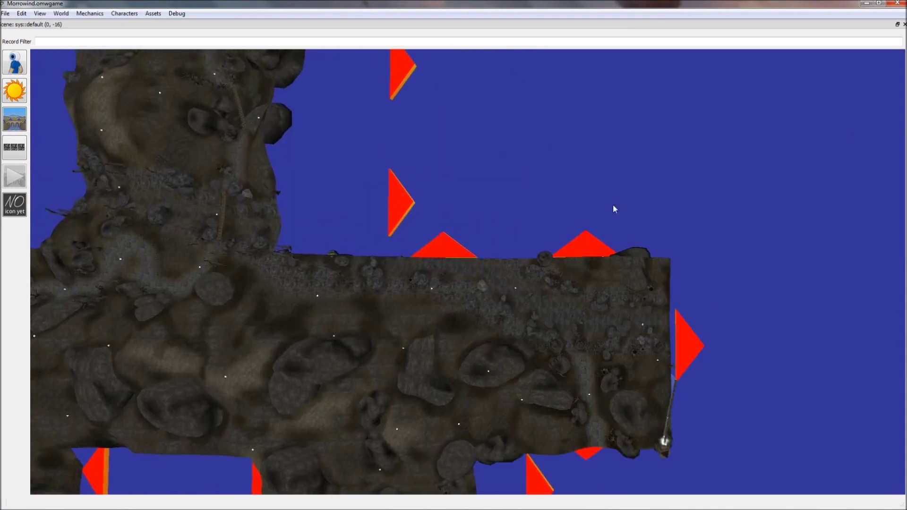
pyautogui.moveTo(613, 205); pyautogui.dragTo(611, 295)
pyautogui.click(612, 295)
pyautogui.click(523, 255)
# Step: Pan to a new region and load cells to the right of the existing ones
pyautogui.moveTo(567, 213); pyautogui.dragTo(320, 284)
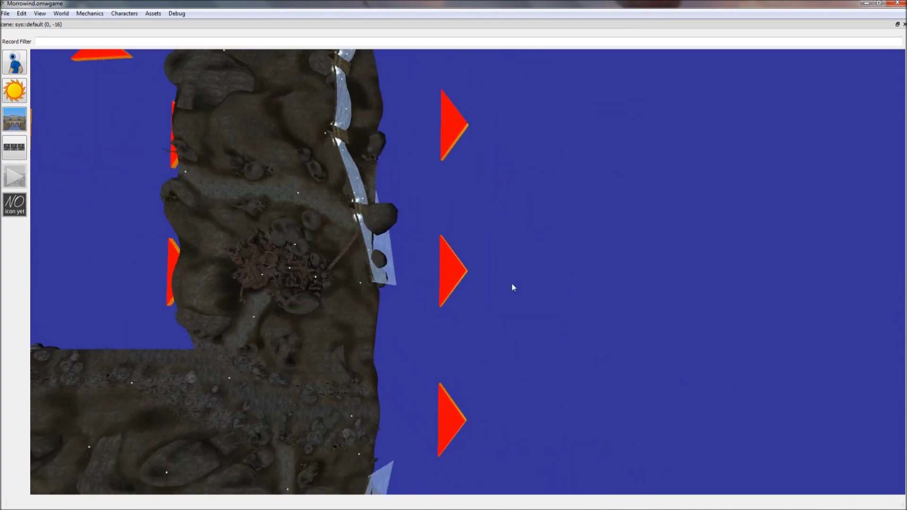
pyautogui.click(612, 269)
pyautogui.click(762, 255)
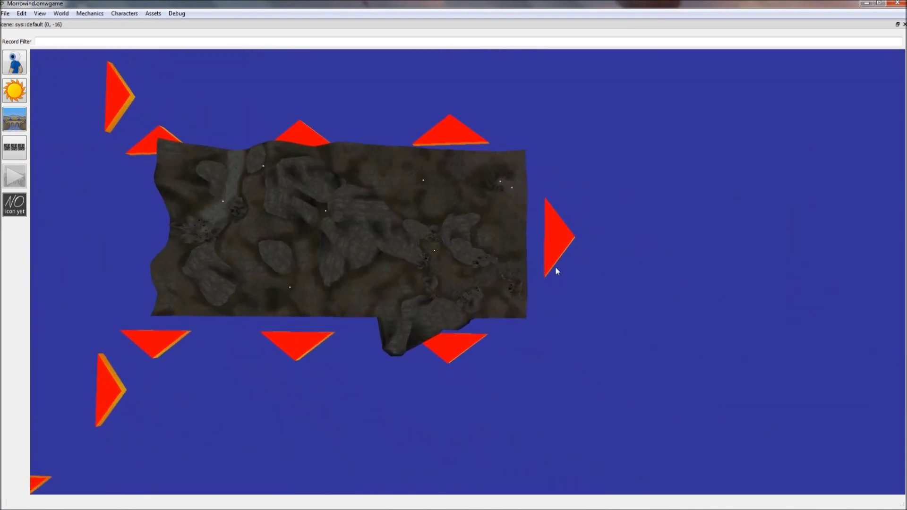
pyautogui.click(555, 233)
pyautogui.moveTo(728, 234)
pyautogui.mouseDown()
pyautogui.moveTo(623, 310)
pyautogui.moveTo(538, 234)
pyautogui.mouseUp()
pyautogui.click(521, 105)
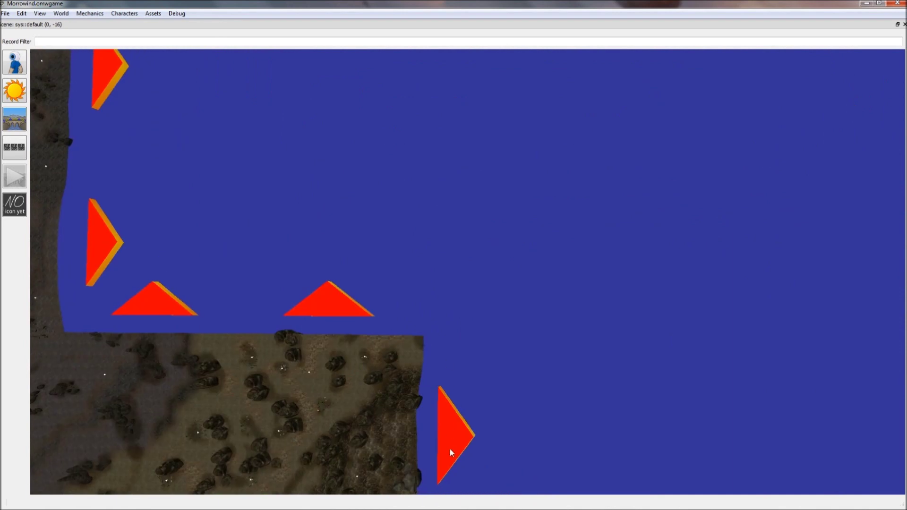
# Step: Load five more neighbouring cells toward the upper right and right
pyautogui.click(446, 425)
pyautogui.click(659, 439)
pyautogui.click(578, 395)
pyautogui.click(815, 397)
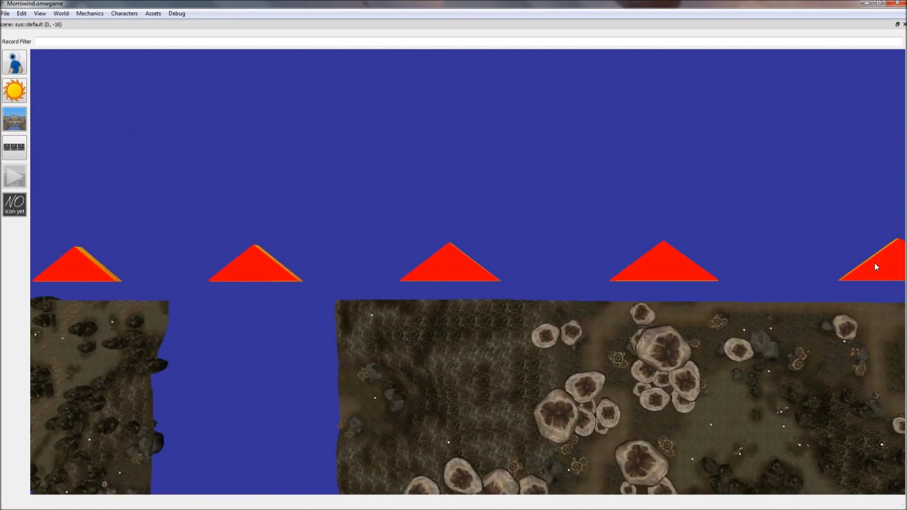
pyautogui.click(874, 263)
# Step: Begin extending the cell strip leftward with eight more adjoining cells
pyautogui.click(801, 411)
pyautogui.click(699, 333)
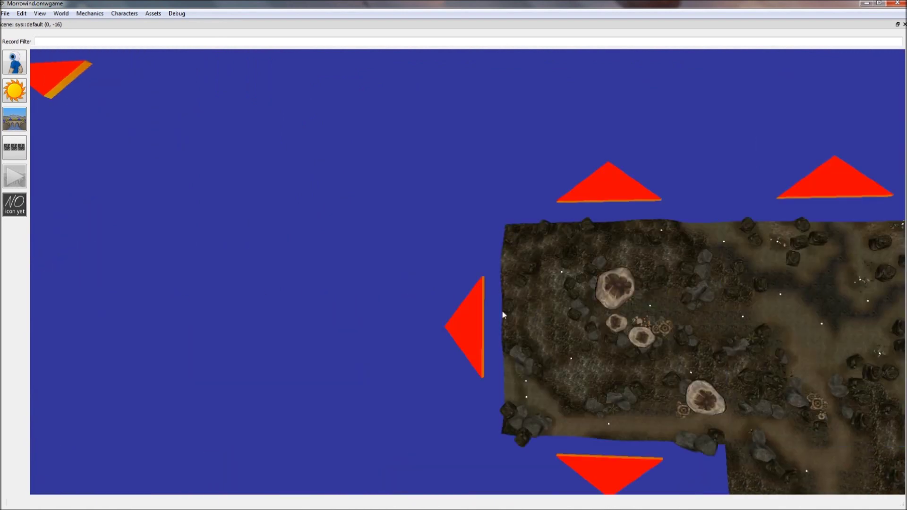
pyautogui.click(497, 312)
pyautogui.click(404, 188)
pyautogui.click(413, 209)
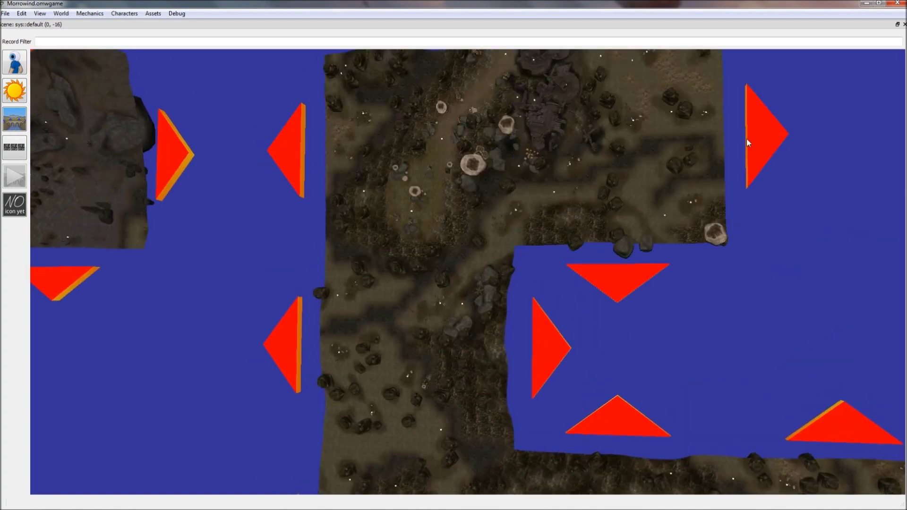
pyautogui.click(758, 135)
pyautogui.click(579, 184)
pyautogui.click(659, 107)
# Step: Keep adding cells on the left side of the strip
pyautogui.click(463, 244)
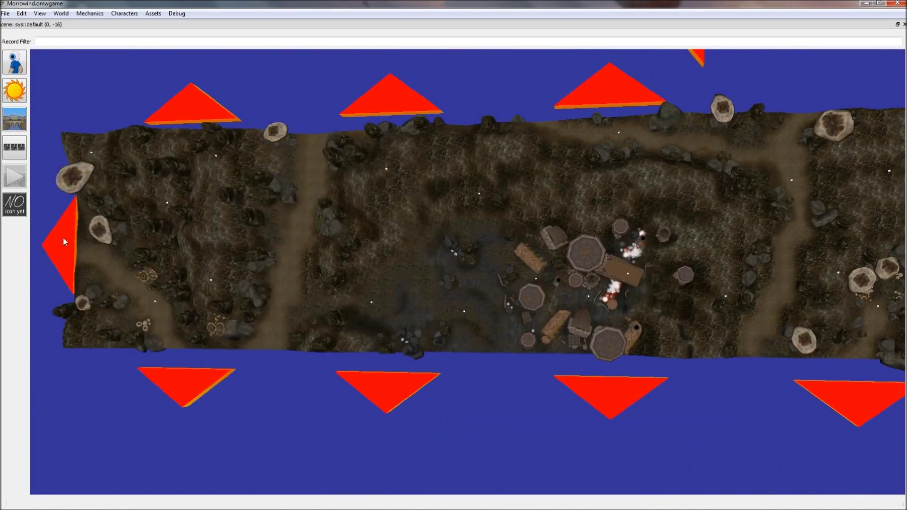
pyautogui.click(64, 242)
pyautogui.click(659, 333)
pyautogui.click(291, 330)
pyautogui.click(673, 326)
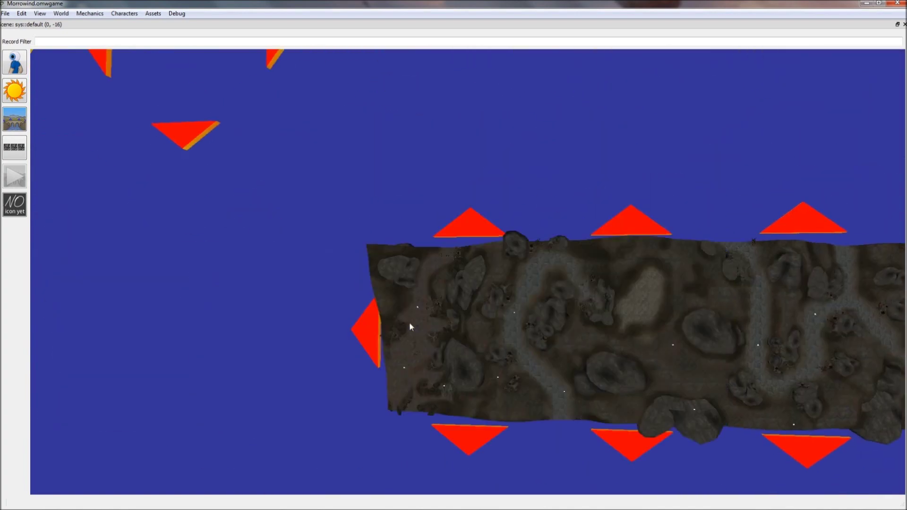
pyautogui.click(362, 326)
pyautogui.click(213, 340)
pyautogui.click(536, 300)
pyautogui.click(255, 301)
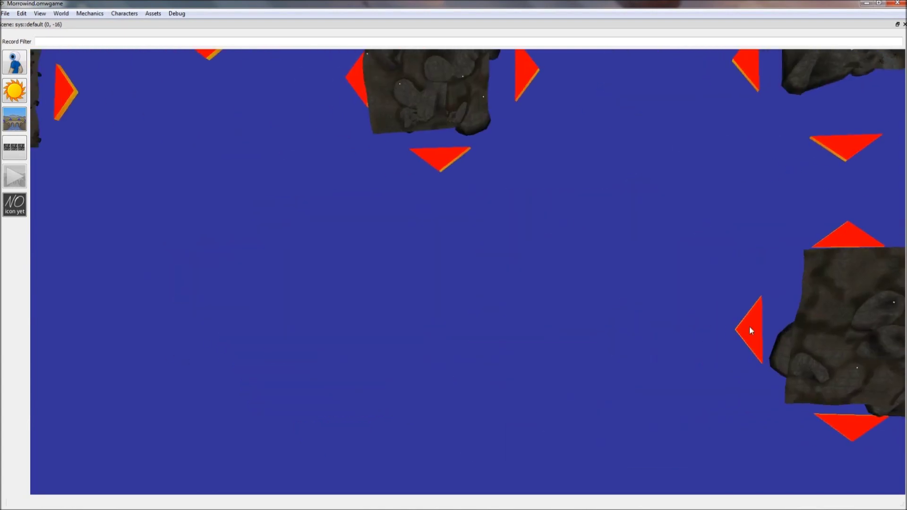
# Step: Lengthen the long strip further with seven more leftward cells
pyautogui.click(743, 327)
pyautogui.click(497, 328)
pyautogui.click(369, 327)
pyautogui.click(230, 328)
pyautogui.click(744, 333)
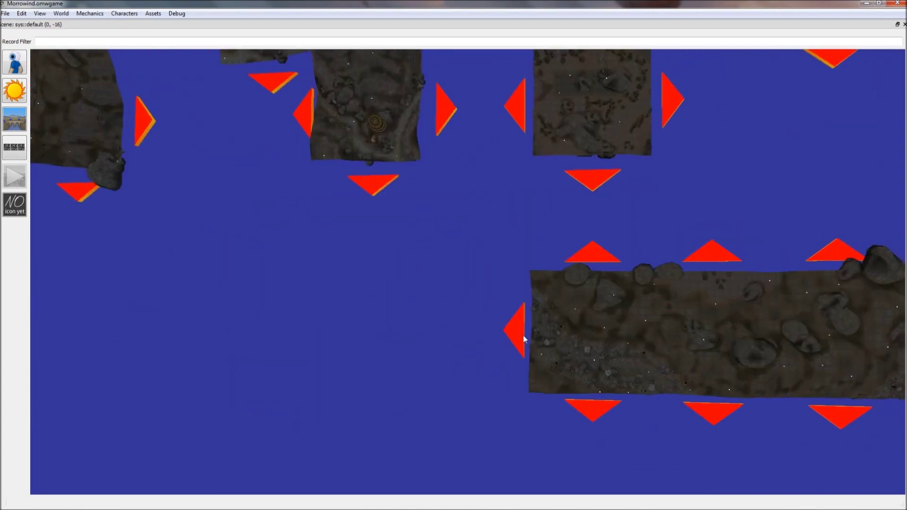
pyautogui.click(497, 333)
pyautogui.click(298, 333)
# Step: Load six more cells on the left end of the strip
pyautogui.click(598, 343)
pyautogui.click(489, 341)
pyautogui.click(376, 340)
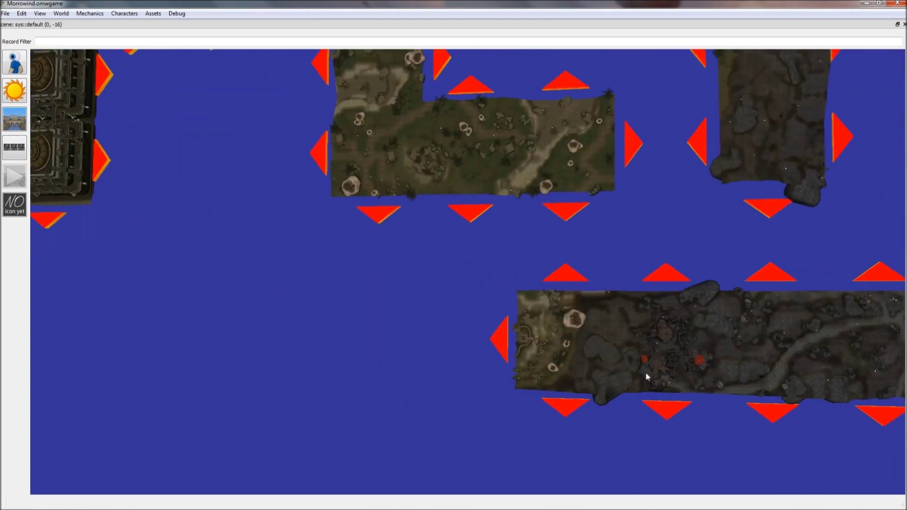
pyautogui.click(646, 372)
pyautogui.click(524, 347)
pyautogui.click(411, 350)
# Step: Finish extending the bottom strip with its last leftward cells
pyautogui.click(320, 351)
pyautogui.click(496, 348)
pyautogui.click(369, 347)
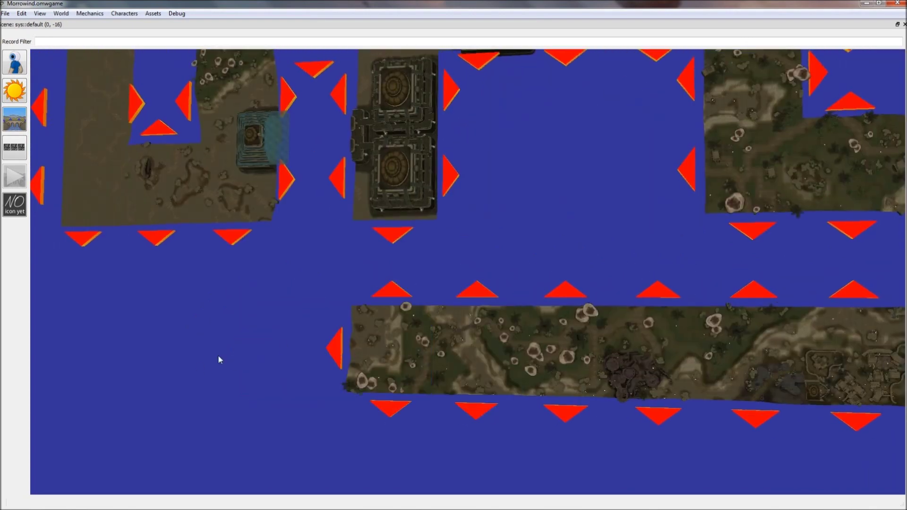
pyautogui.click(305, 350)
pyautogui.click(227, 350)
pyautogui.scroll(-2, 193, 218)
pyautogui.scroll(-4, 247, 326)
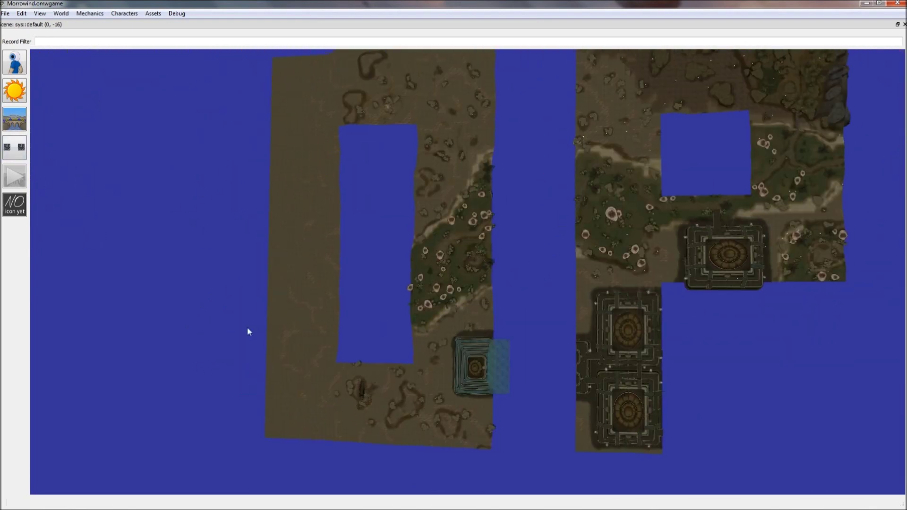